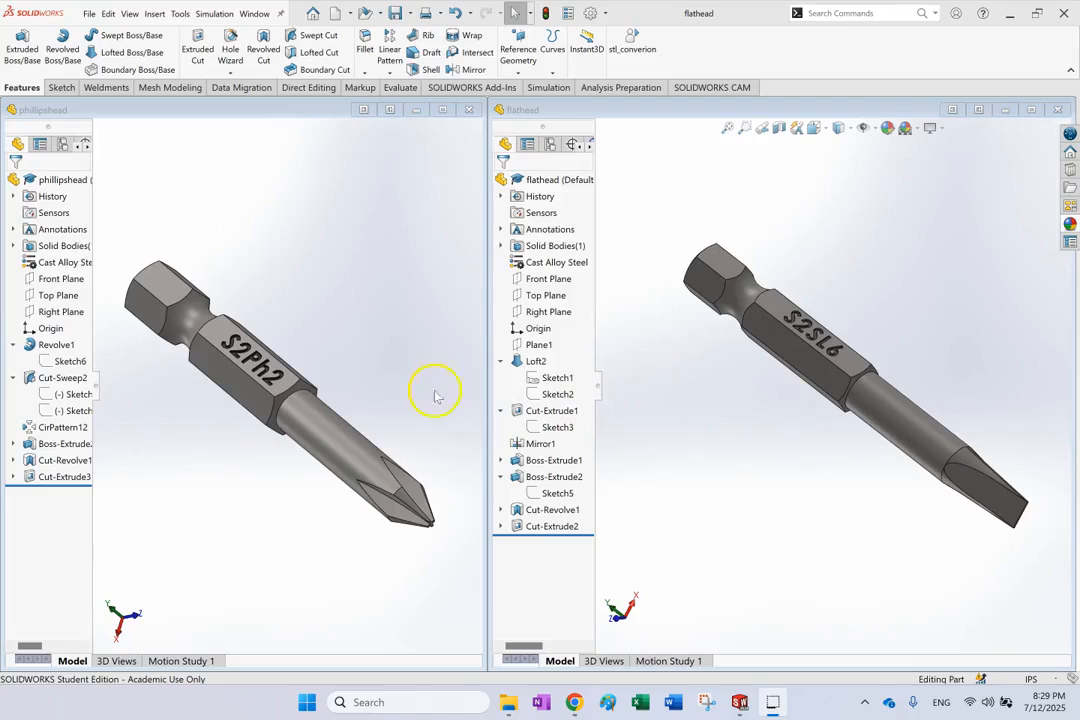
Rotate the flathead bit to inspect it from several angles, ending on a close view of its tip
left_click(683, 430)
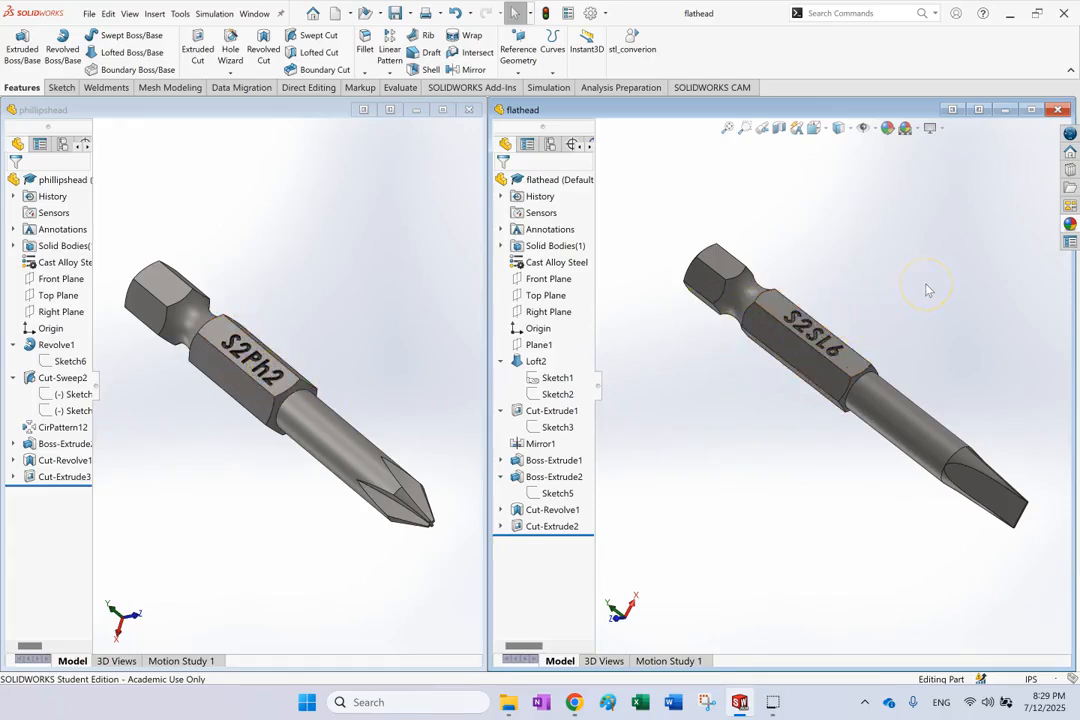
left_click(797, 330)
key("Left")
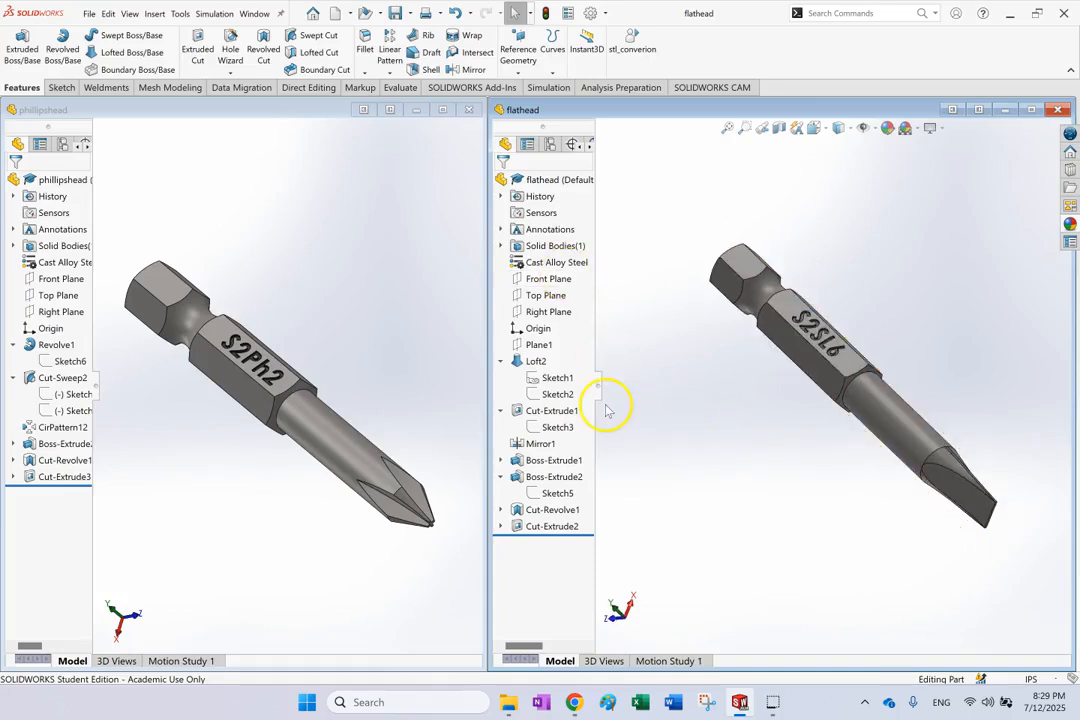
key("Left")
key("Left")
key("Left")
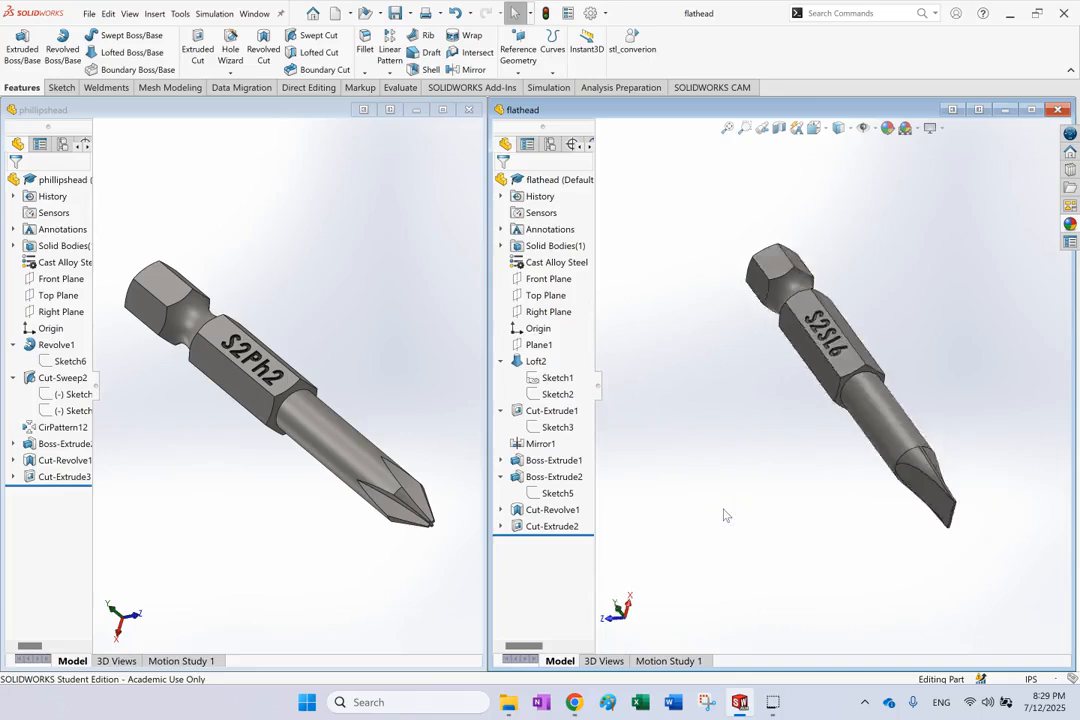
key("Up")
key("Up")
key("Up")
key("Up")
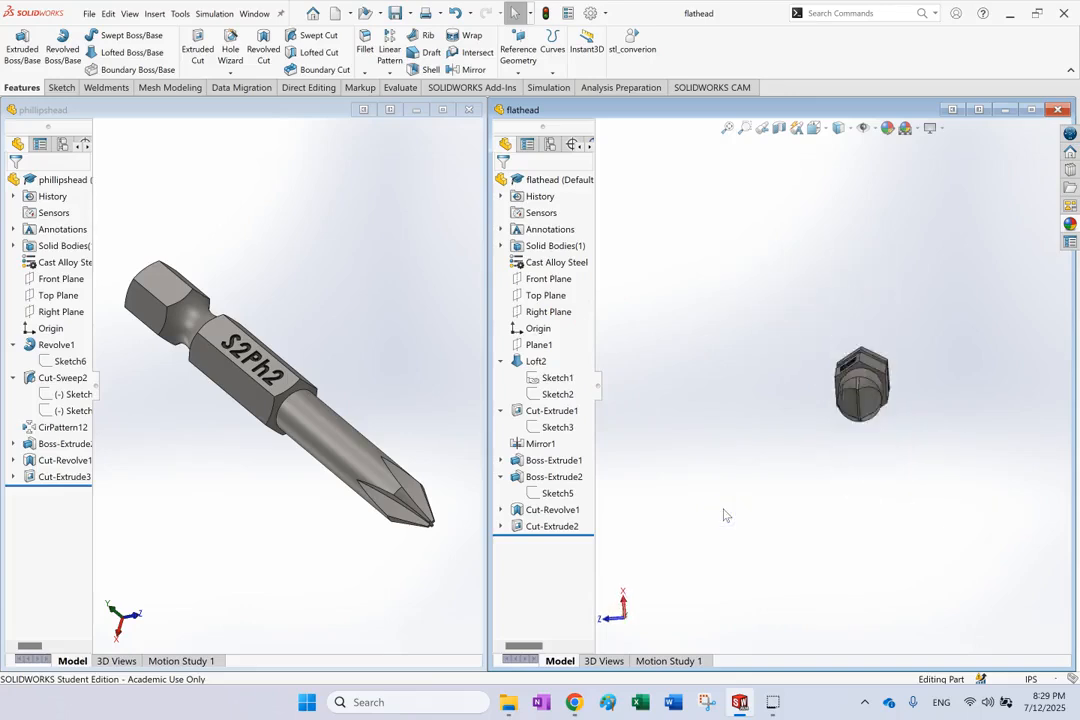
key("Right")
key("Right")
key("Right")
key("Right")
key("Right")
key("Right")
scroll(1022, 414, "down", 5)
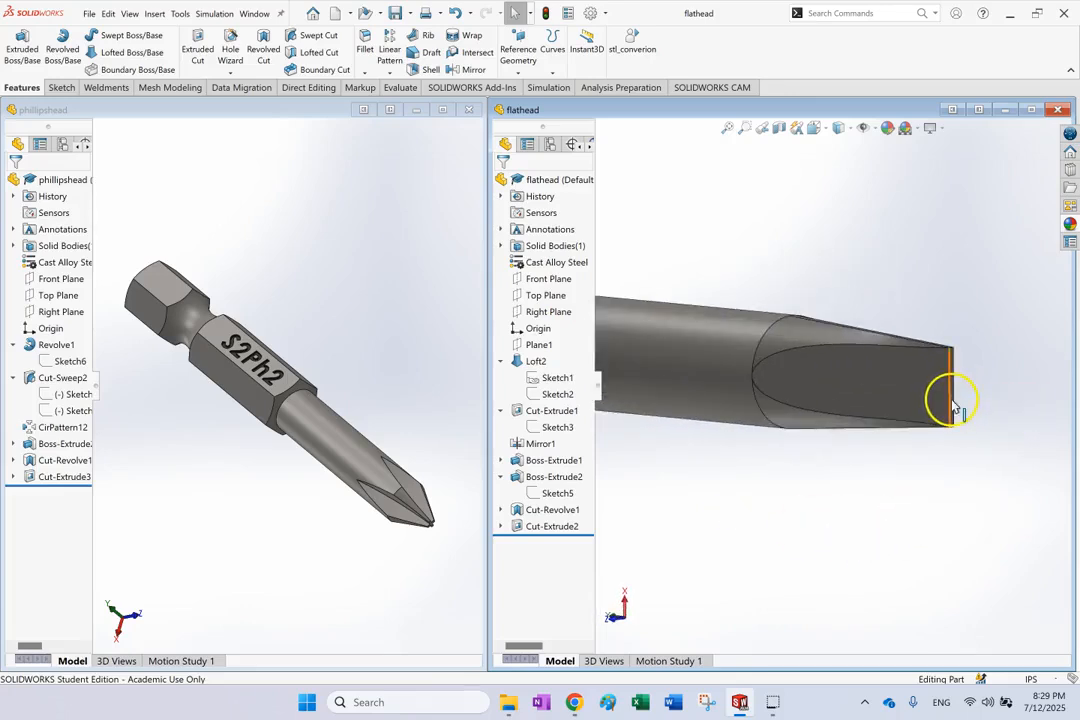
Examine the narrow end face of the flathead bit's tip, where the loft ends
left_click(954, 401)
key("ctrl+8")
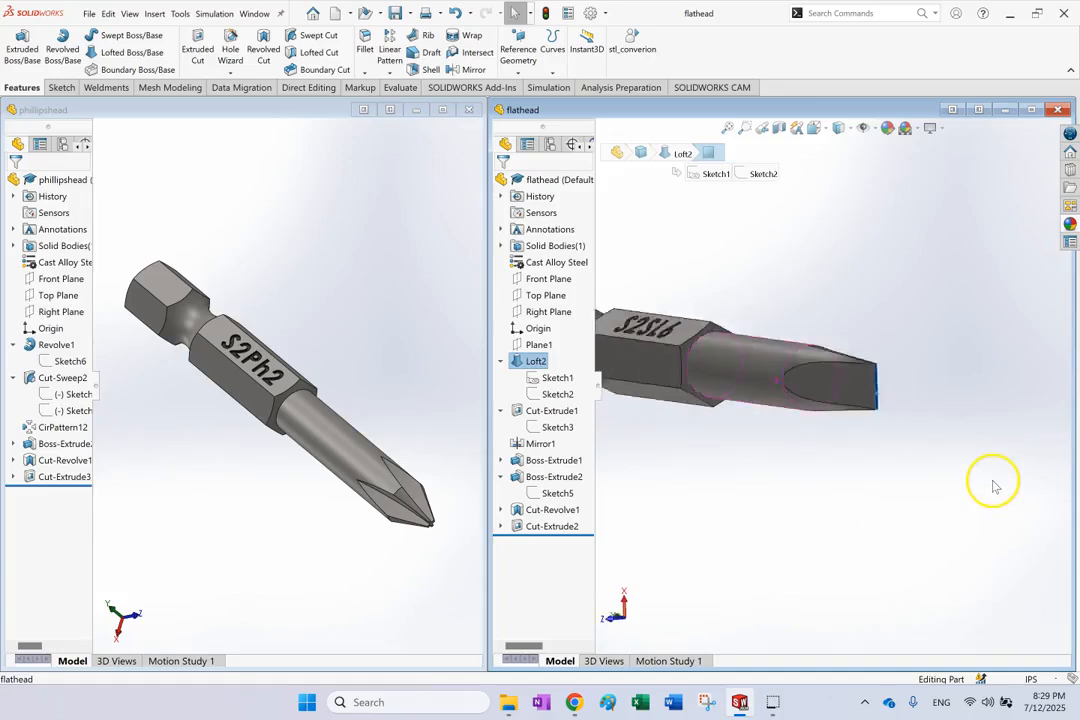
middle_click_drag(840, 428, 887, 378)
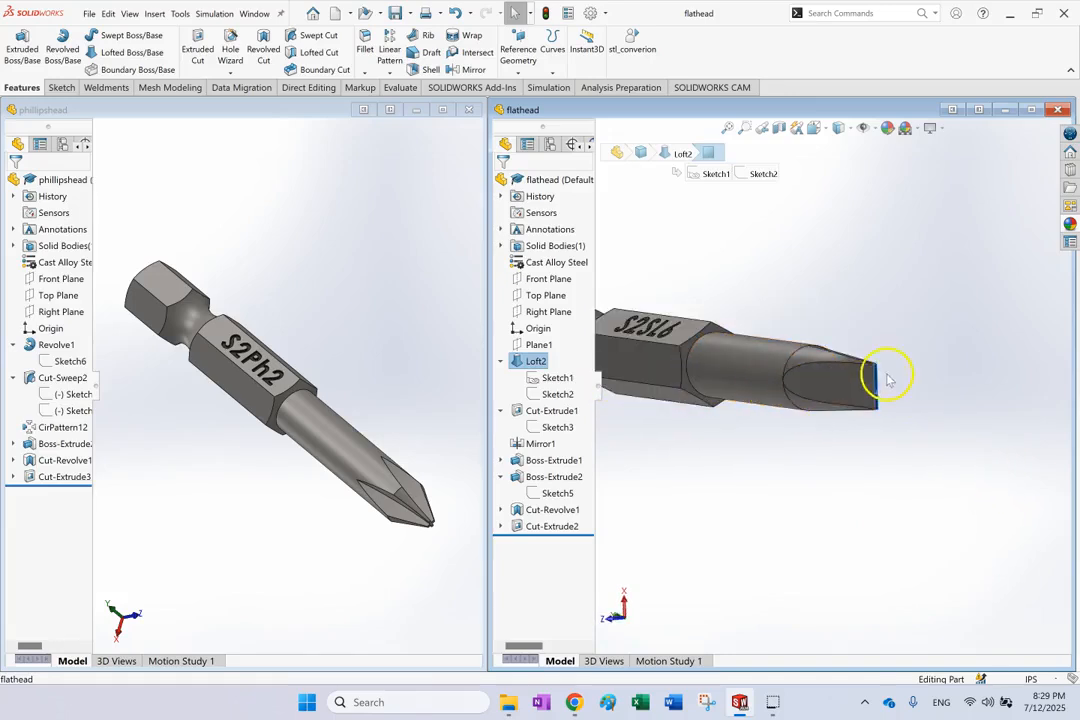
left_click(878, 408)
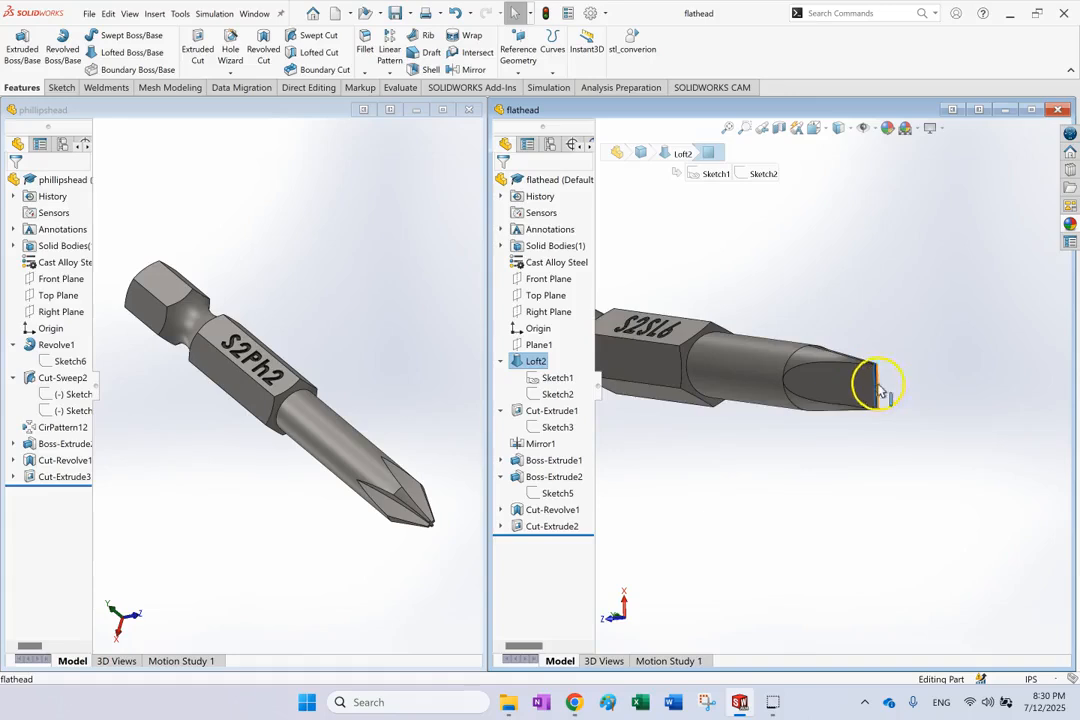
middle_click_drag(880, 388, 878, 412)
middle_click_drag(790, 414, 811, 415)
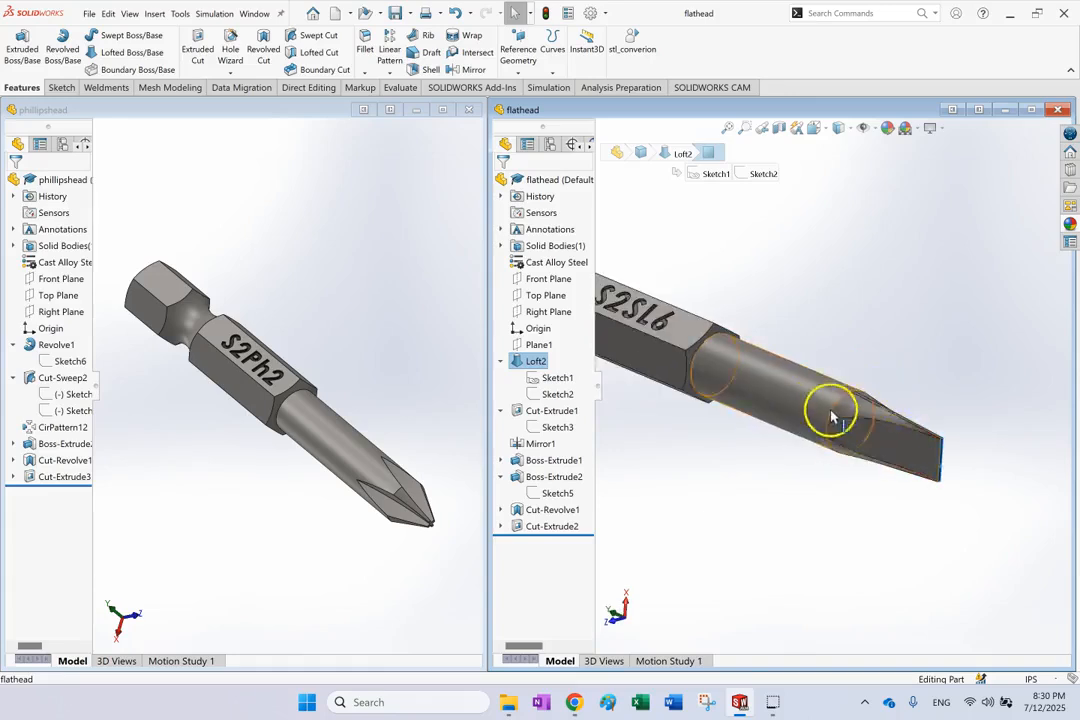
scroll(933, 470, "down", 3)
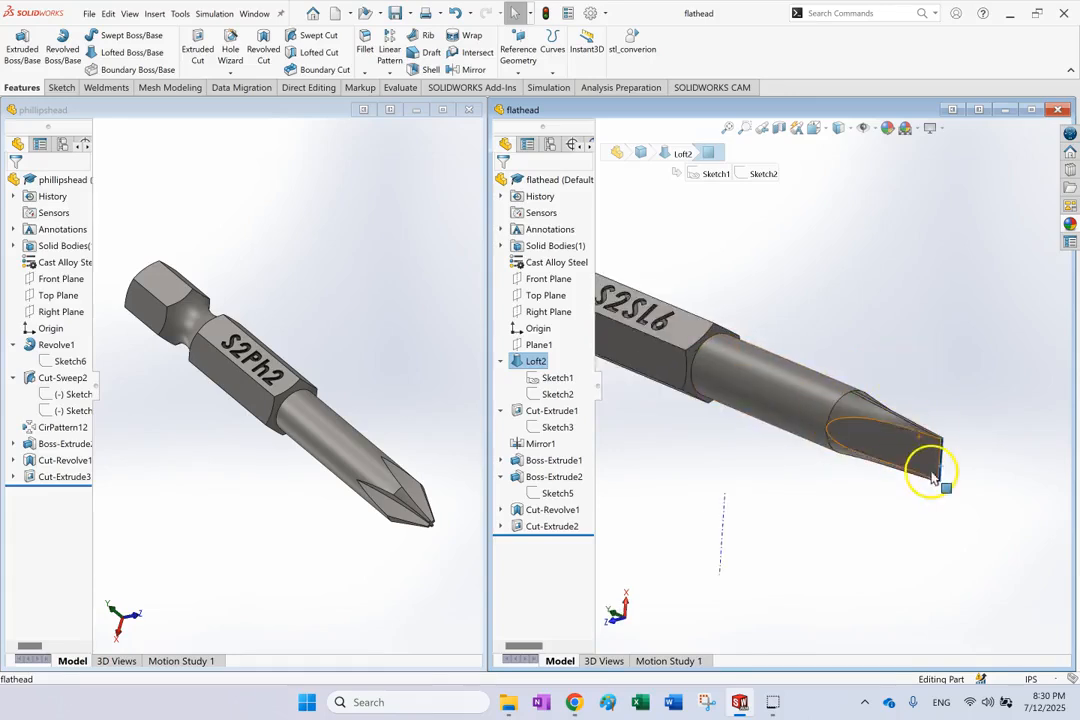
scroll(718, 342, "up", 5)
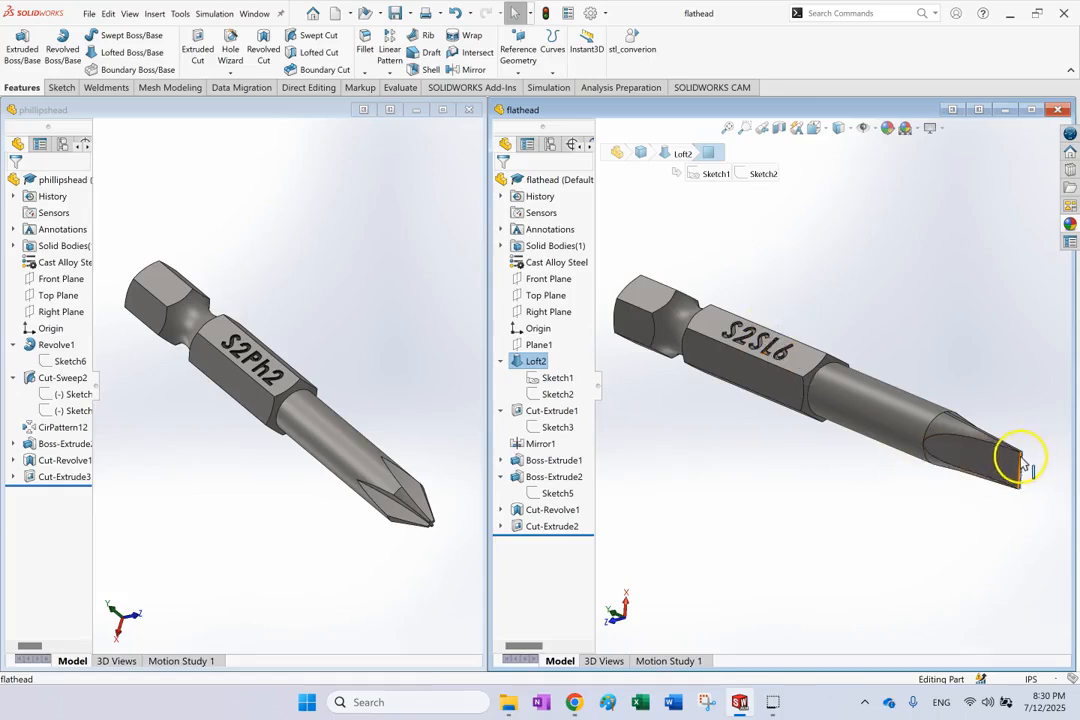
left_click(1021, 492)
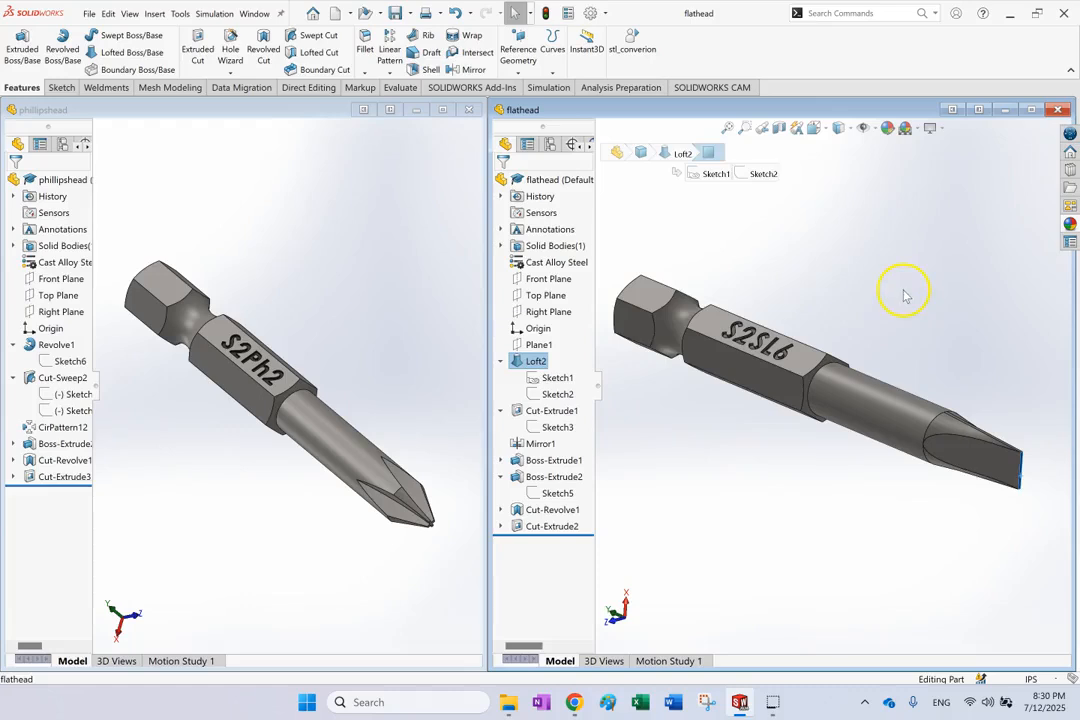
left_click(904, 295)
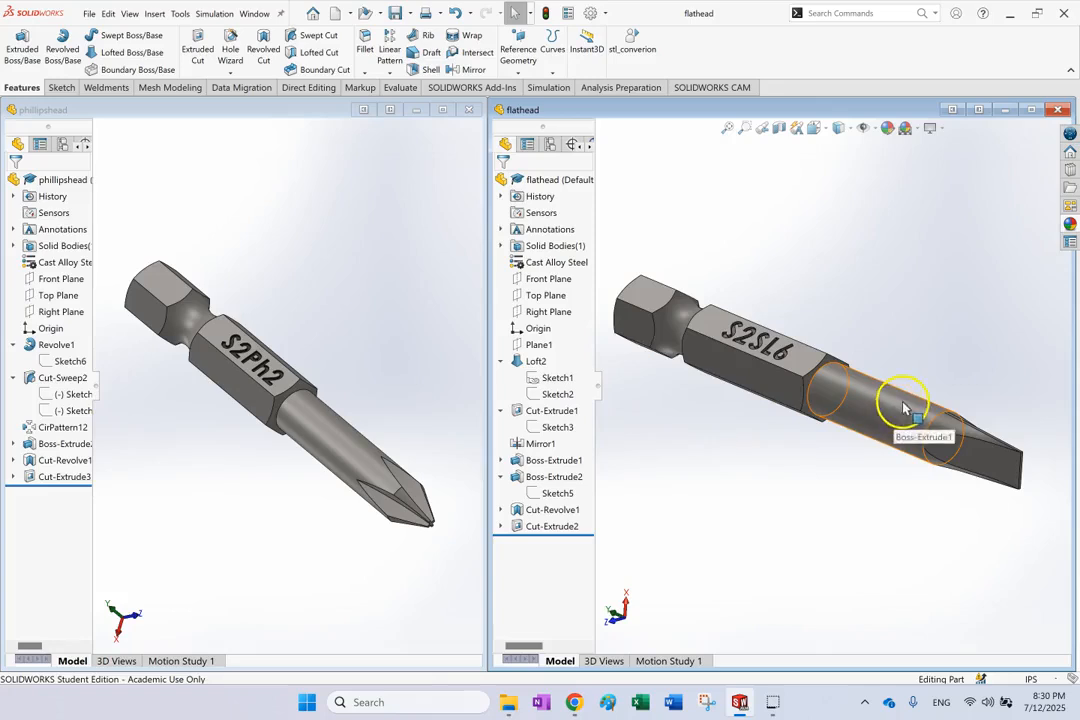
Check the length of the long edge at the end of the flathead tip, and clear the selection
scroll(792, 355, "down", 2)
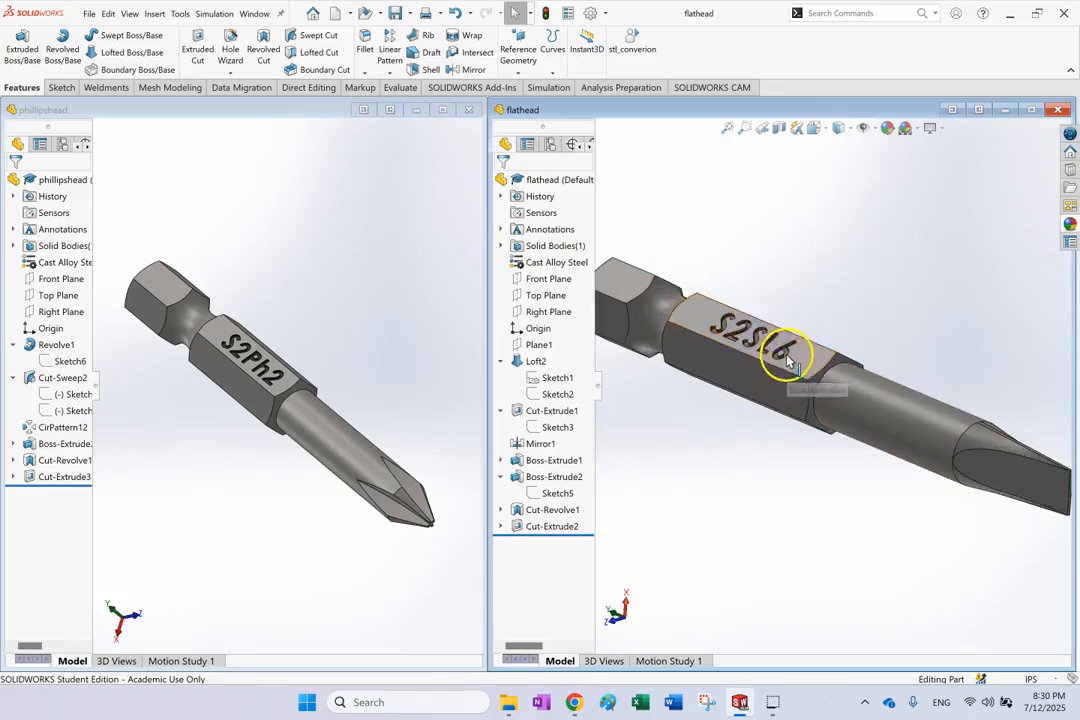
scroll(822, 376, "up", 4)
scroll(878, 404, "down", 4)
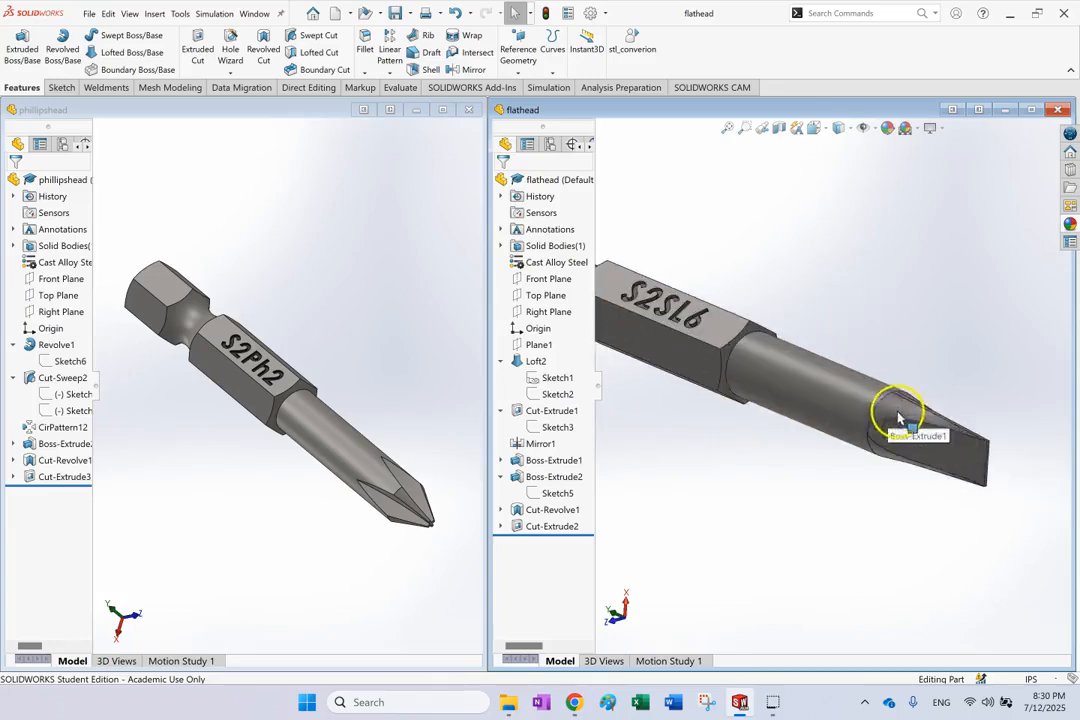
left_click(986, 462)
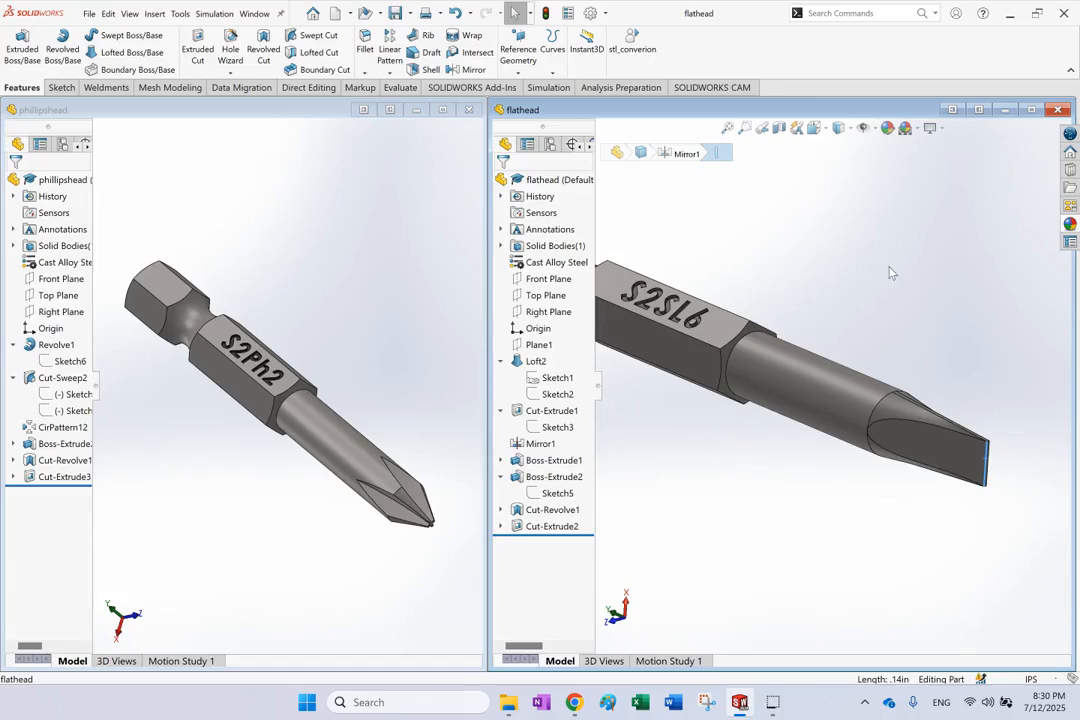
scroll(890, 272, "up", 3)
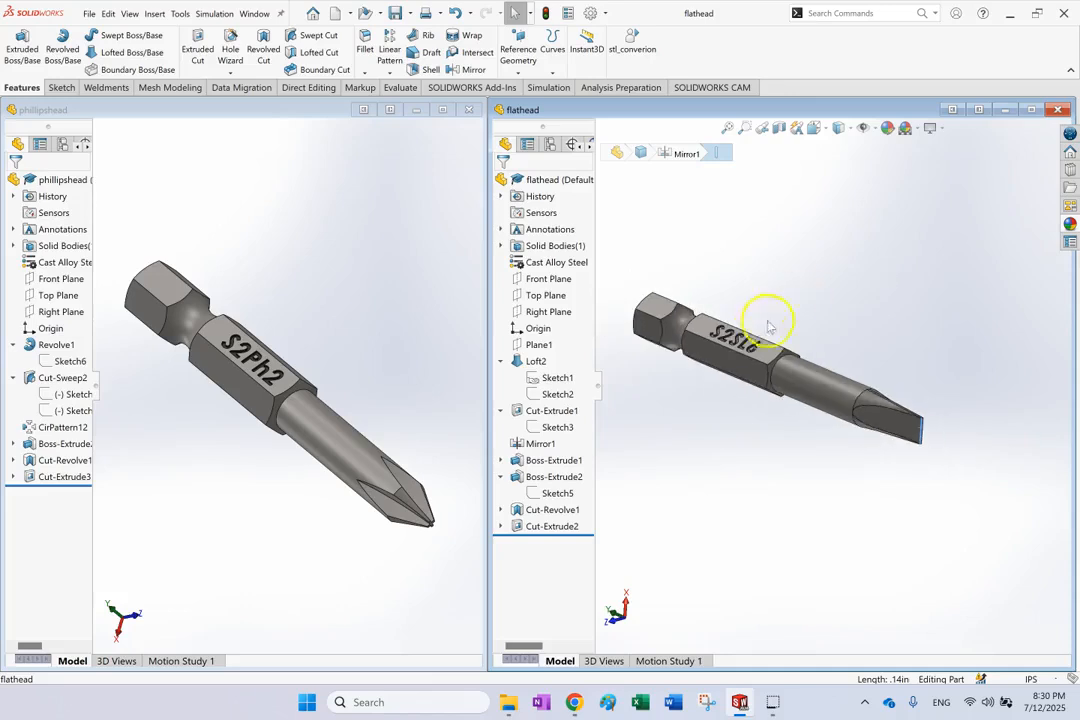
left_click(867, 301)
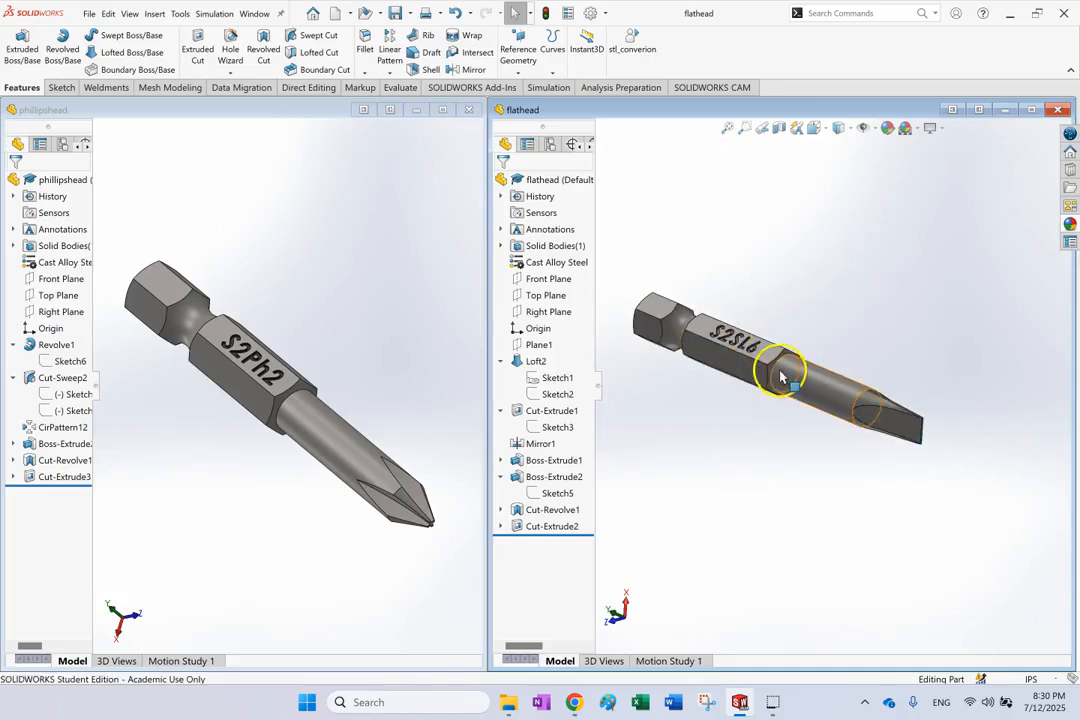
Switch to Chrome to view the flathead screwdriver size reference image, and return to SOLIDWORKS
mouse_move(588, 690)
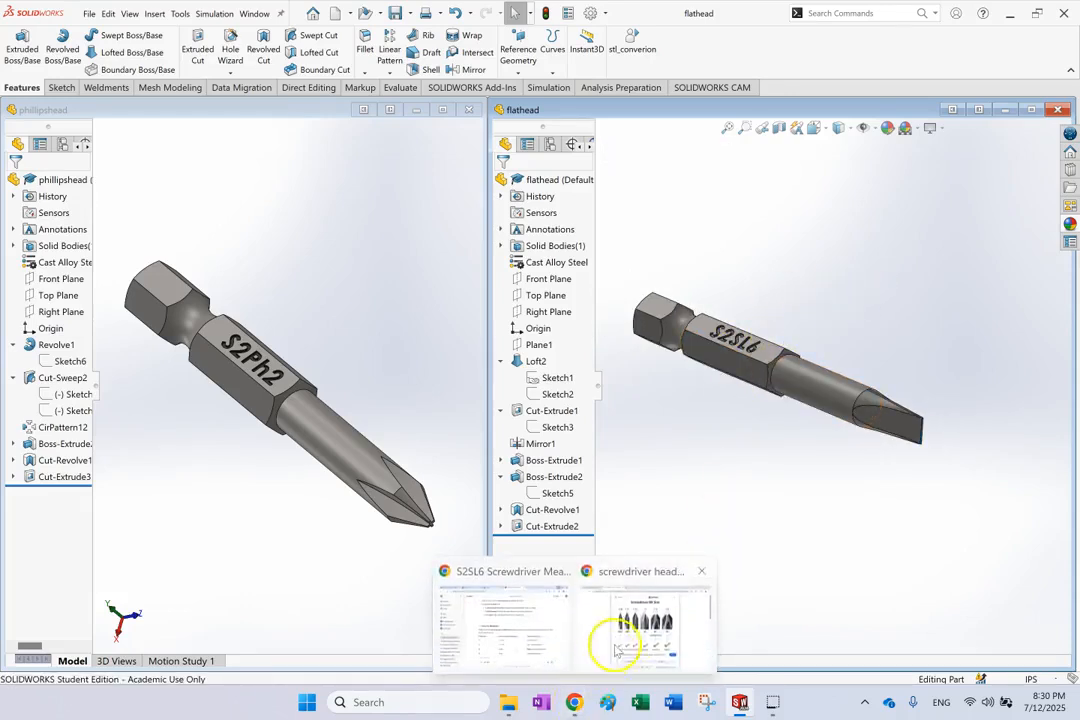
left_click(605, 625)
left_click(55, 10)
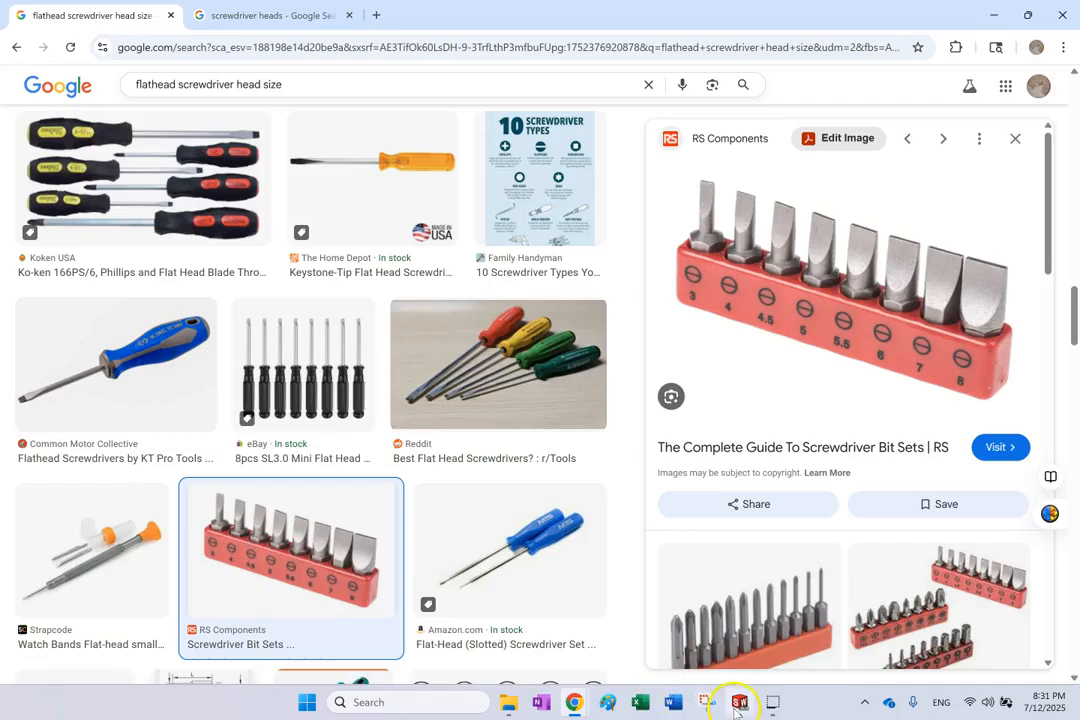
mouse_move(738, 705)
left_click(687, 632)
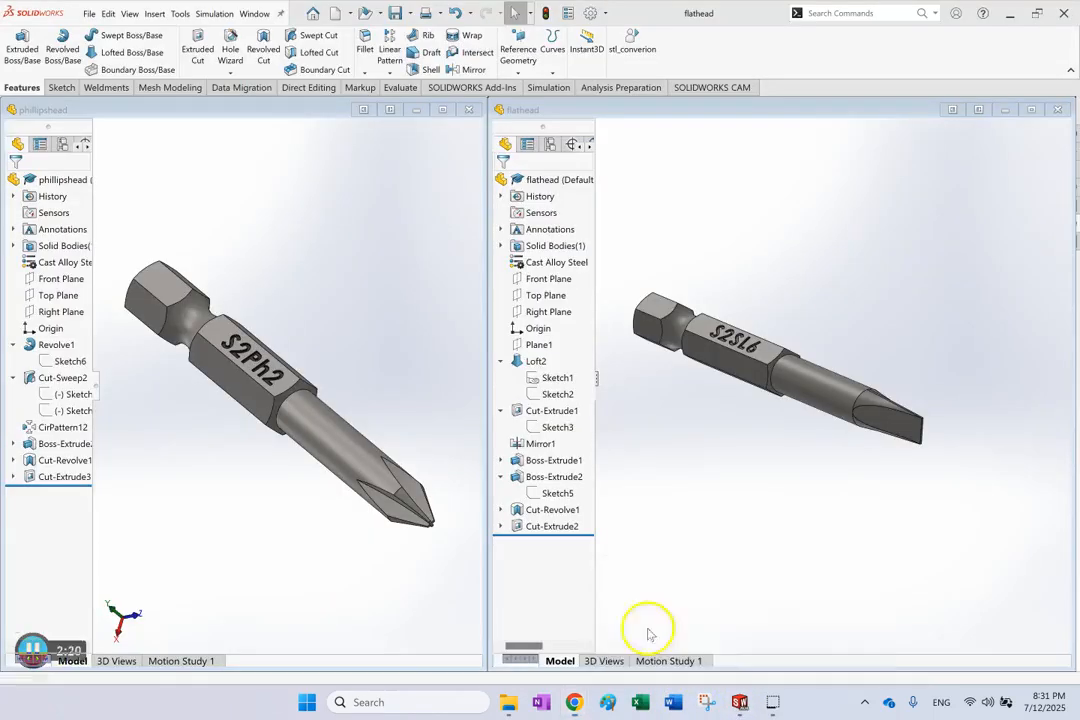
Examine the cross-shaped end face and the engraved size marking of the Phillips bit
scroll(422, 518, "down", 10)
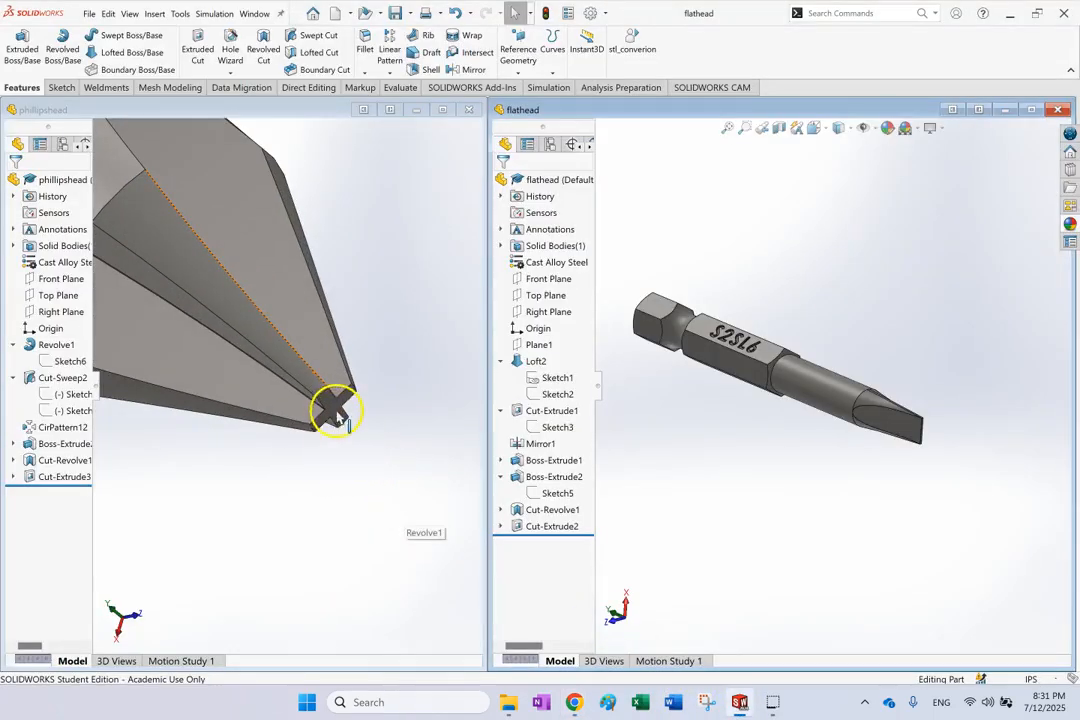
left_click(335, 410)
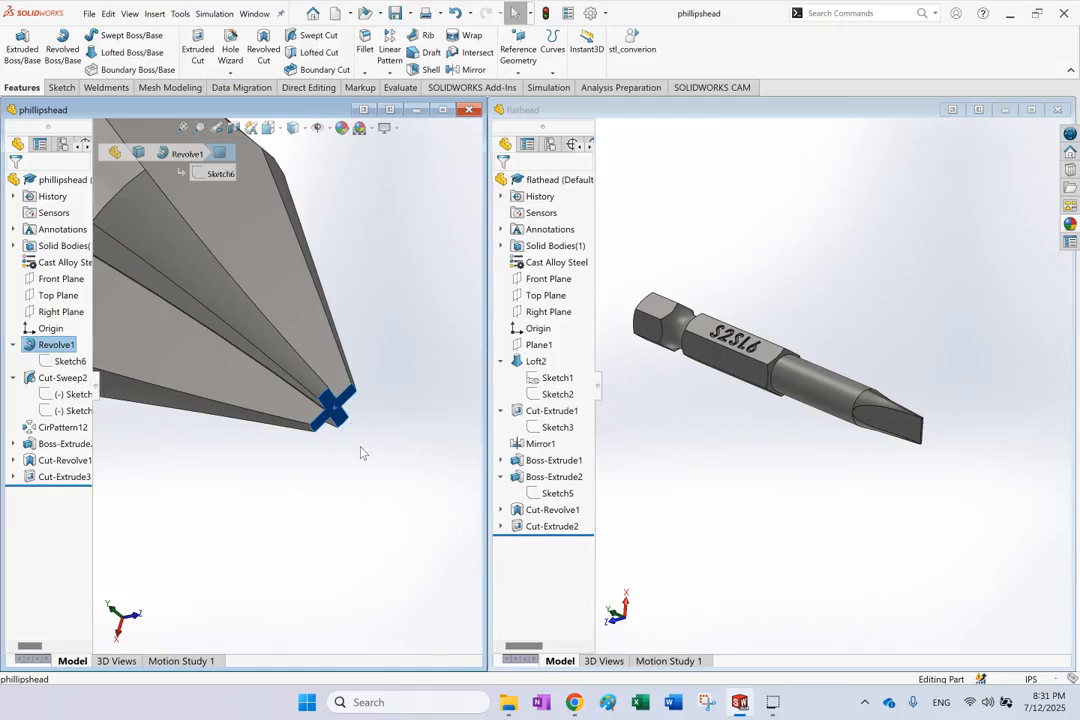
scroll(362, 451, "up", 8)
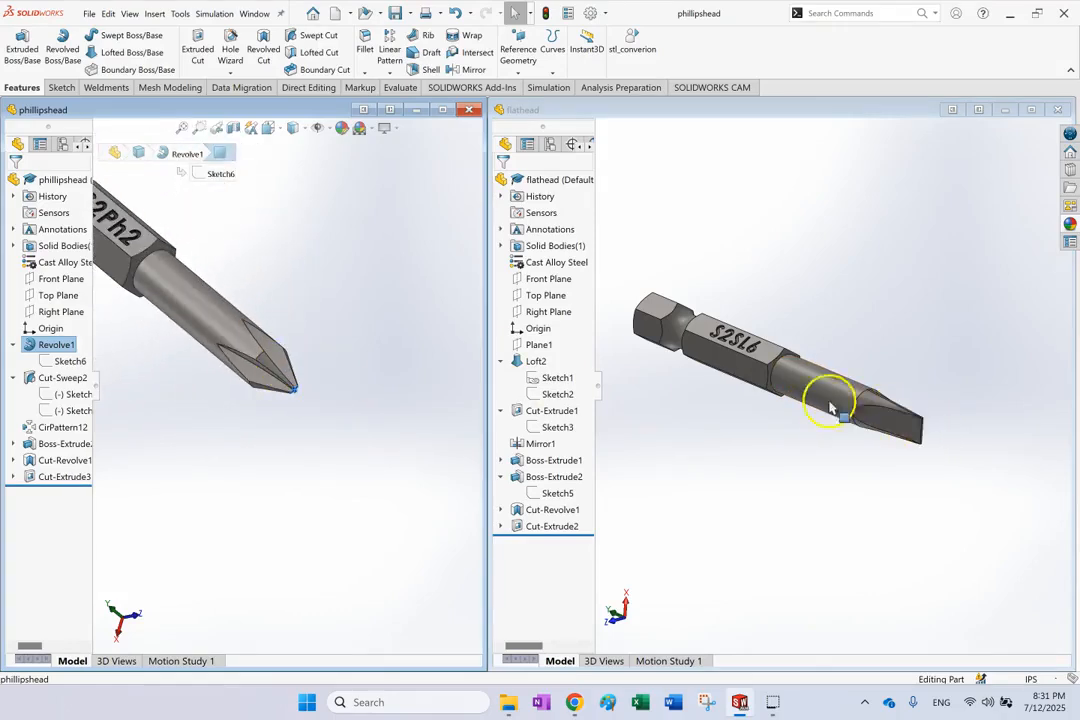
scroll(157, 277, "up", 4)
scroll(154, 275, "down", 3)
scroll(300, 350, "down", 2)
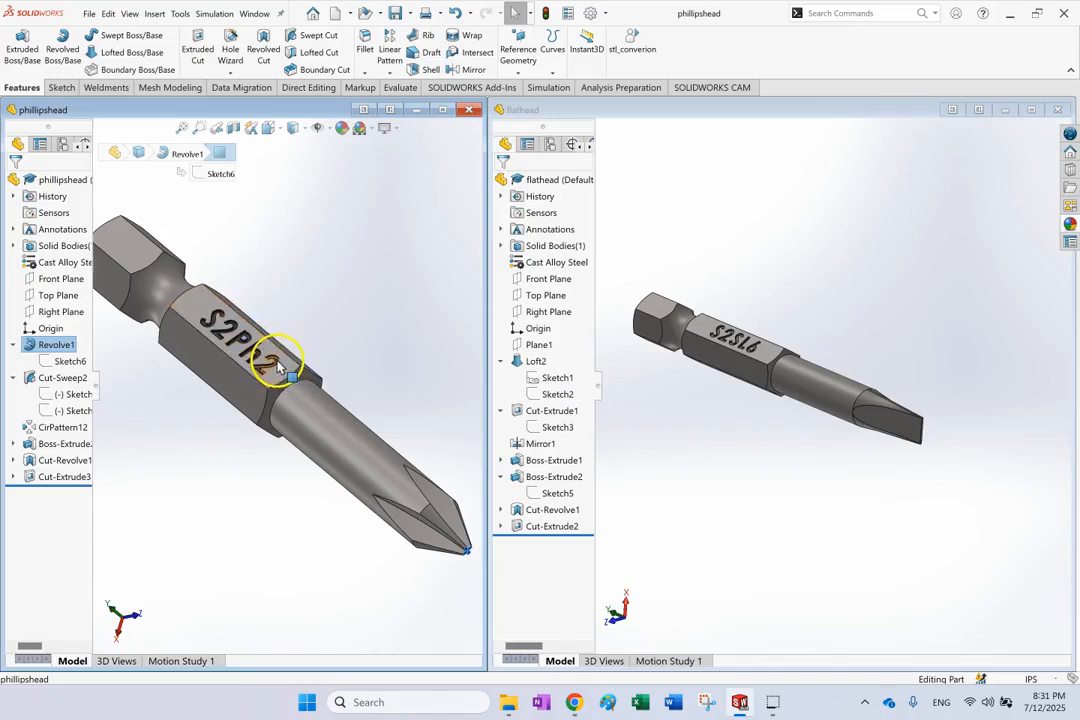
scroll(465, 562, "up", 2)
scroll(401, 489, "down", 2)
scroll(401, 489, "down", 5)
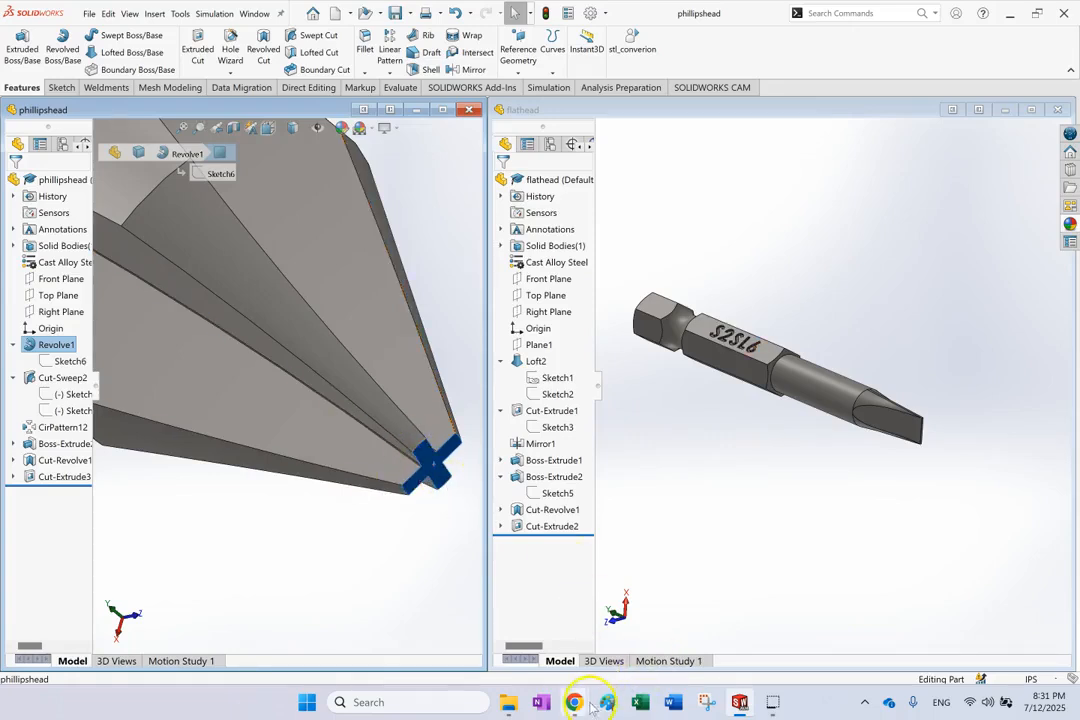
Switch to Chrome to consult the Phillips screwdriver bit size chart, and return to SOLIDWORKS
mouse_move(590, 706)
left_click(645, 585)
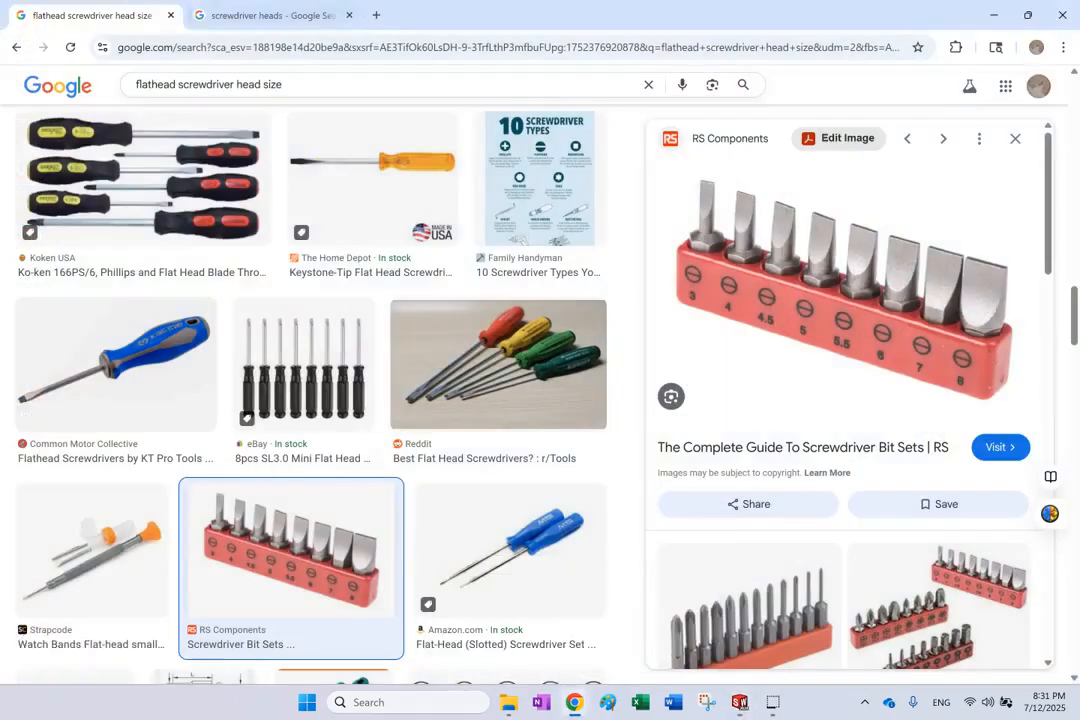
left_click(228, 14)
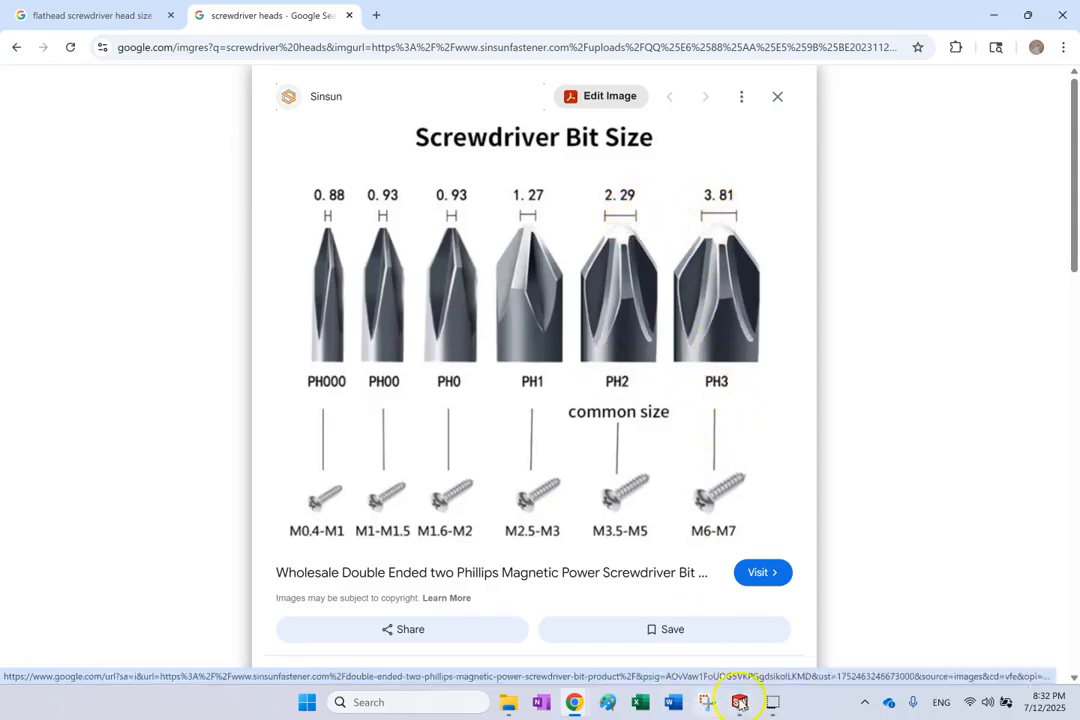
mouse_move(748, 704)
left_click(706, 640)
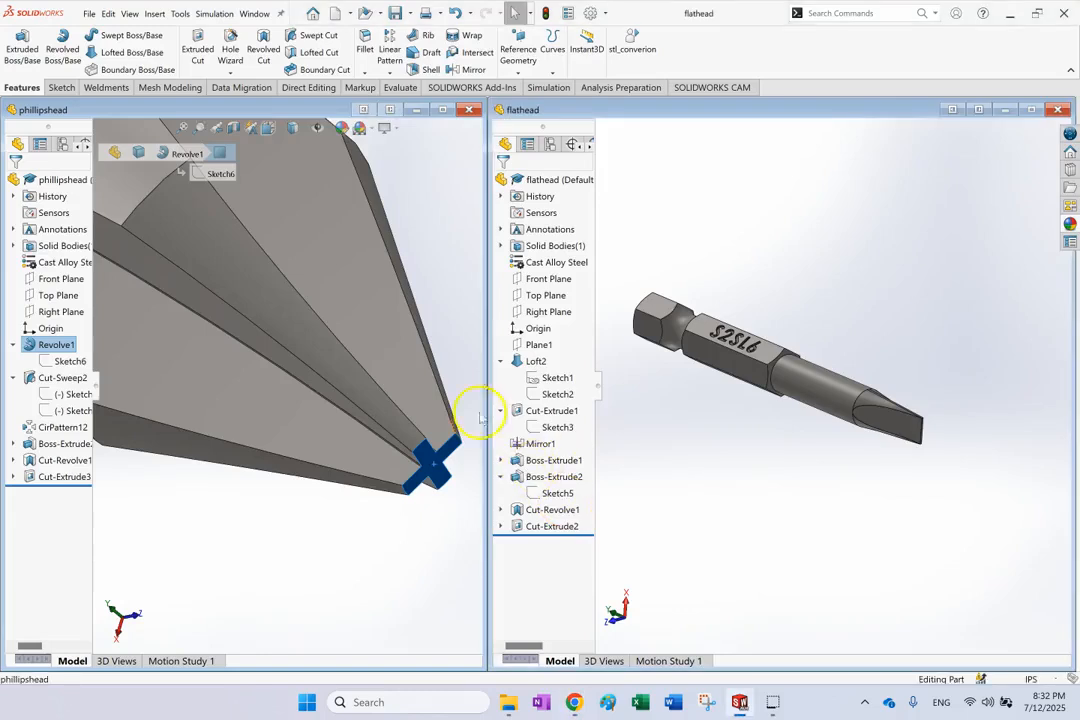
Inspect a patterned flute face on the Phillips bit and view it in relation to the whole bit
left_click(344, 430)
scroll(344, 425, "up", 10)
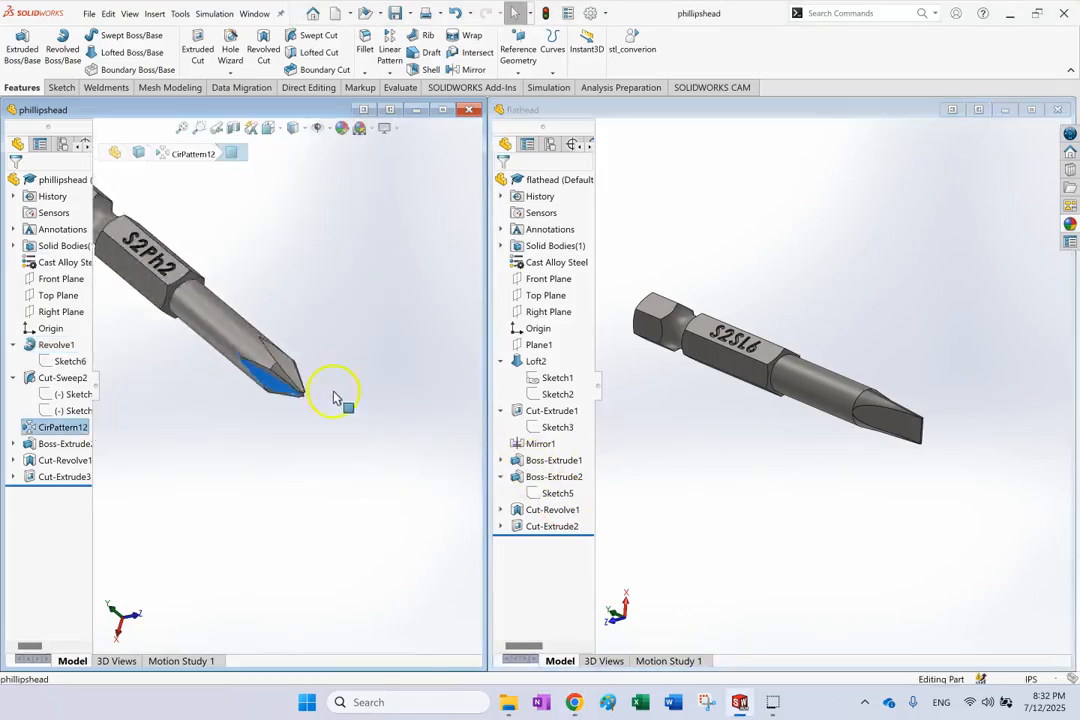
scroll(204, 337, "down", 3)
Maximize the flathead part and roll its feature history back to just after Loft2
left_click(1031, 109)
left_click(490, 192)
left_click_drag(65, 510, 76, 386)
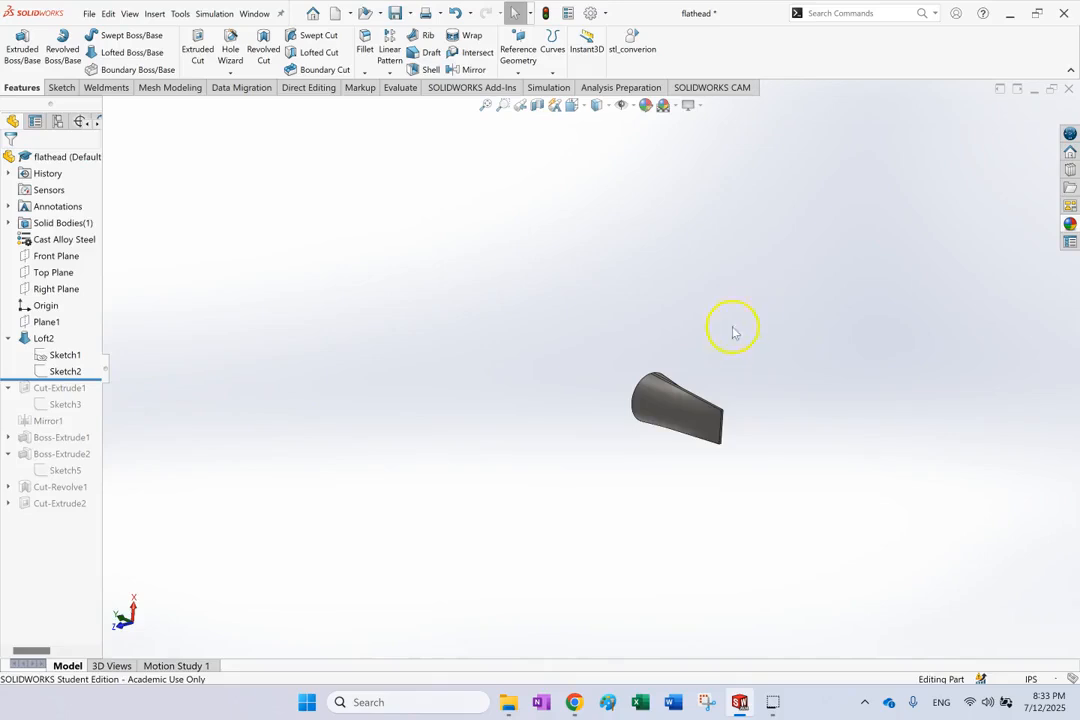
Highlight Loft2's profiles, Sketch1 and Sketch2, and open the loft's definition for editing
left_click(65, 355)
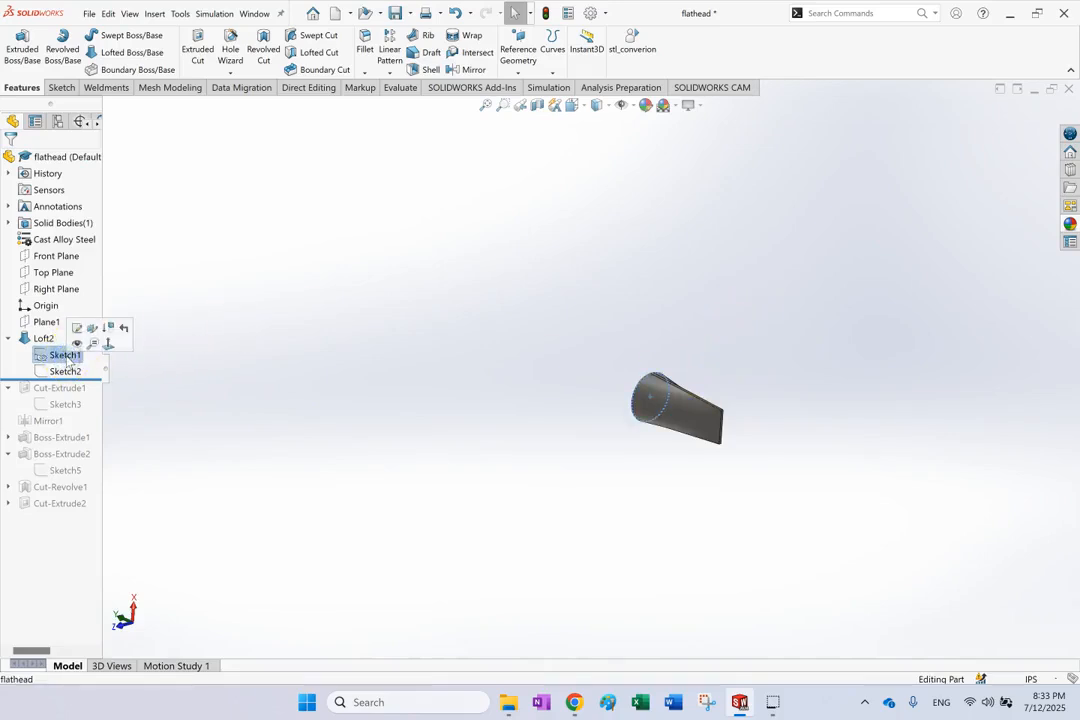
left_click(66, 371)
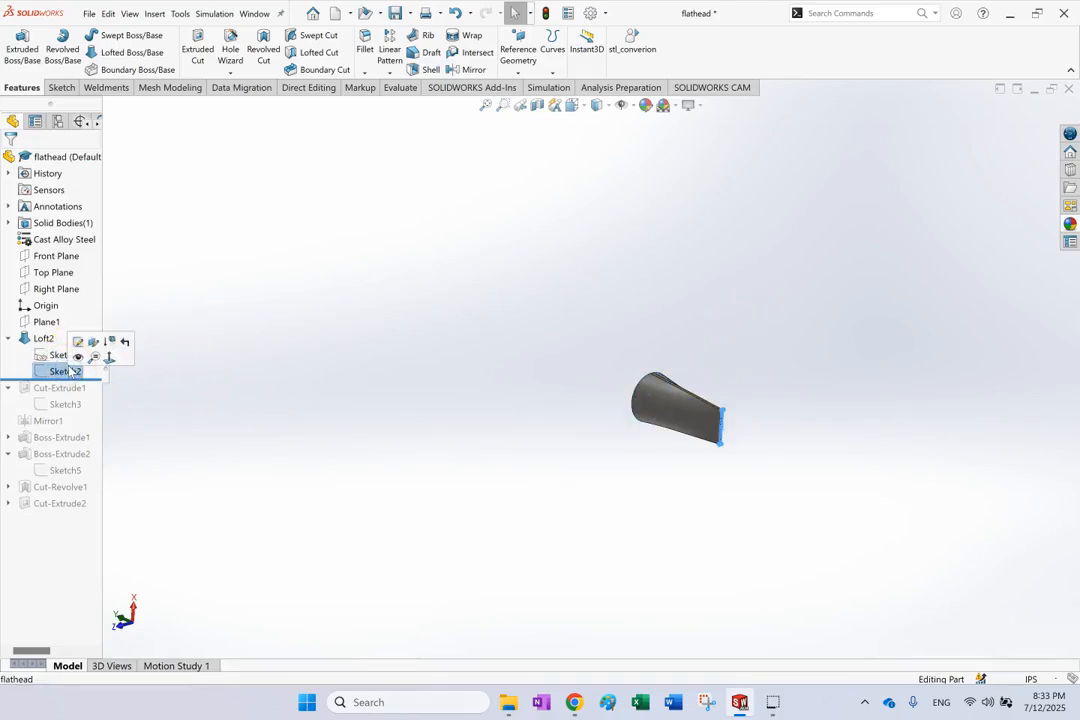
left_click(645, 417)
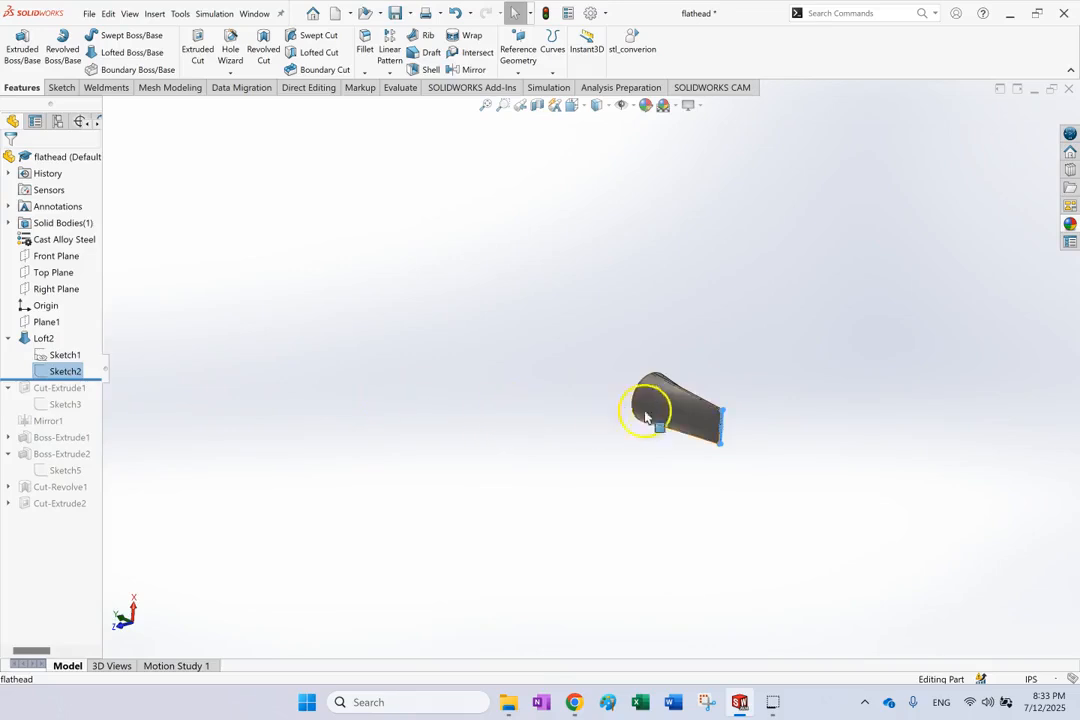
right_click(45, 337)
left_click(53, 309)
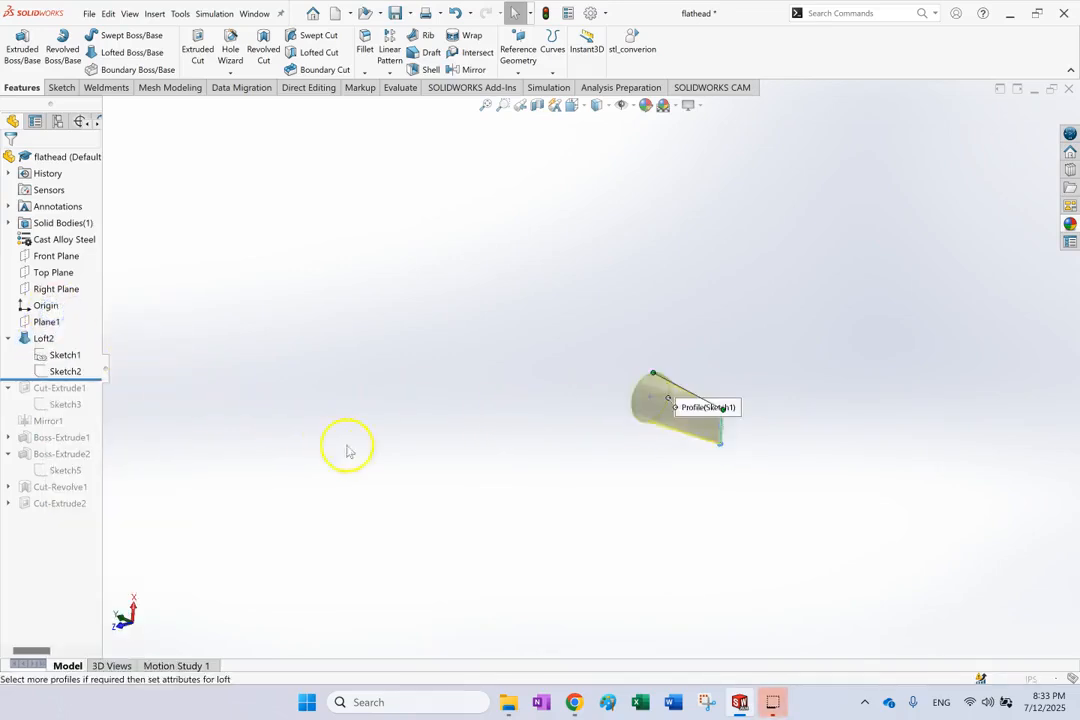
Inspect the connector points between Loft2's circular and thin rectangular profiles, and accept the loft definition unchanged
scroll(686, 416, "down", 4)
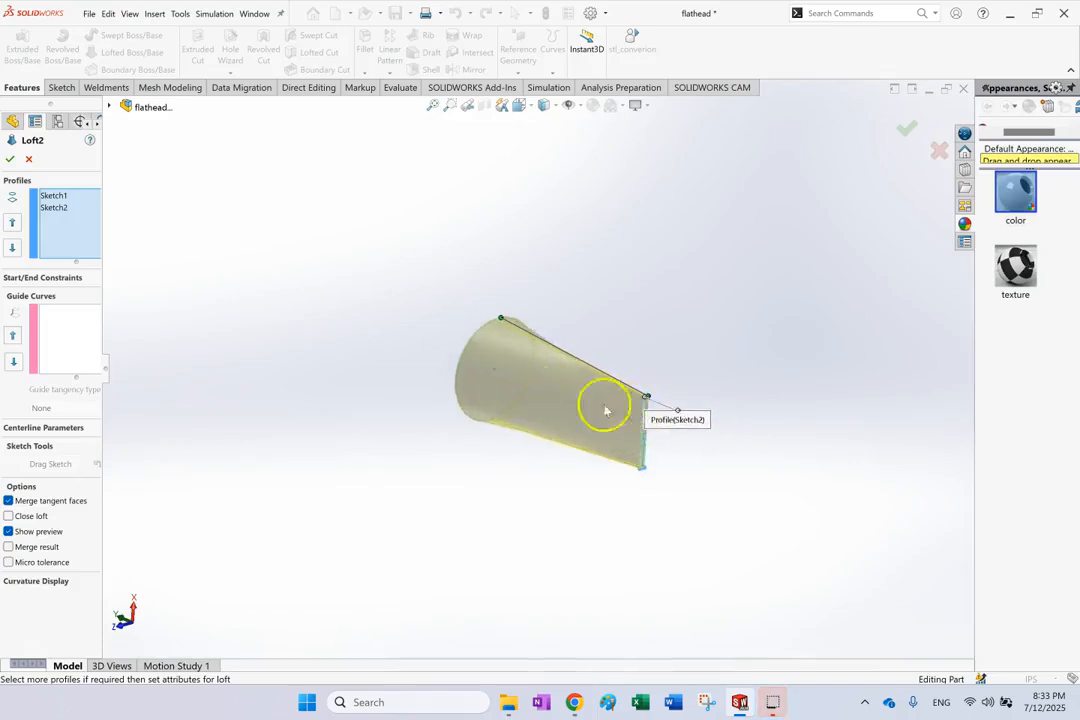
scroll(466, 371, "down", 1)
scroll(466, 371, "down", 1)
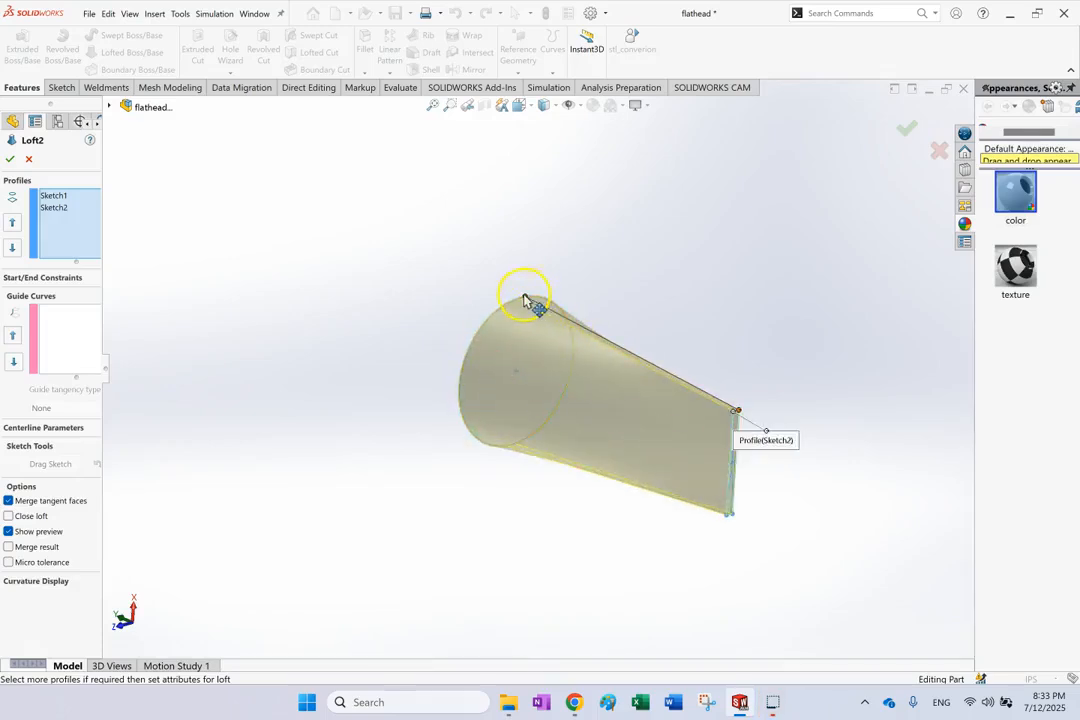
left_click(737, 411)
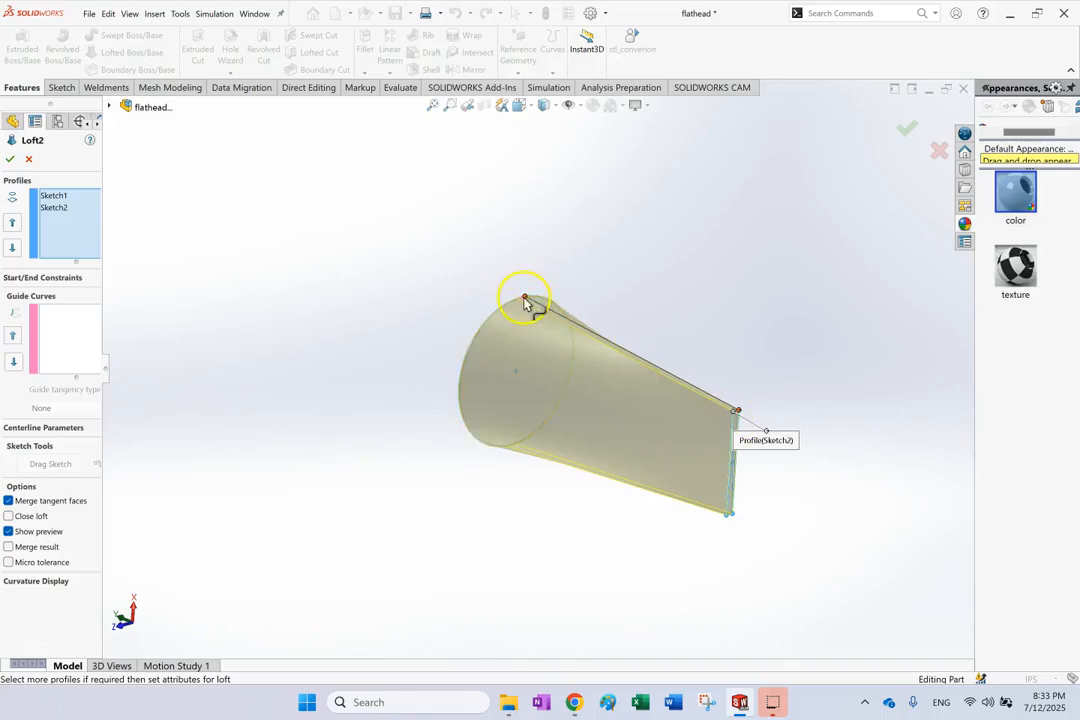
left_click(7, 160)
key("z")
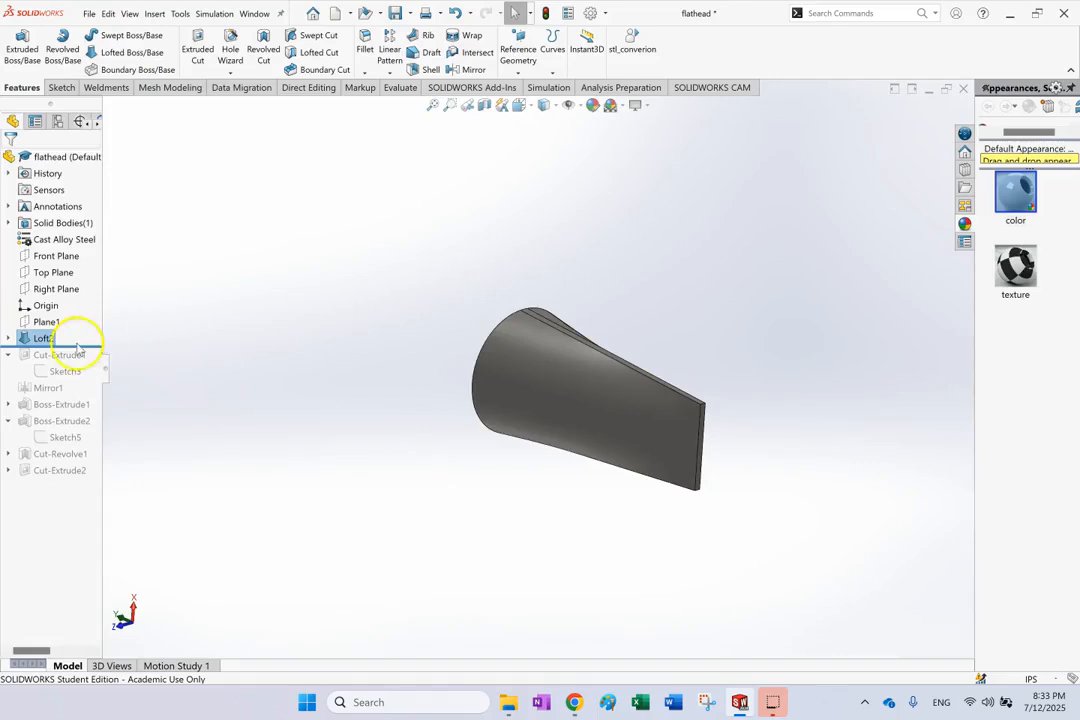
Roll the feature history forward to include Cut-Extrude1 and view the cut body from the Right orientation
left_click_drag(95, 346, 92, 379)
middle_click_drag(787, 366, 682, 402)
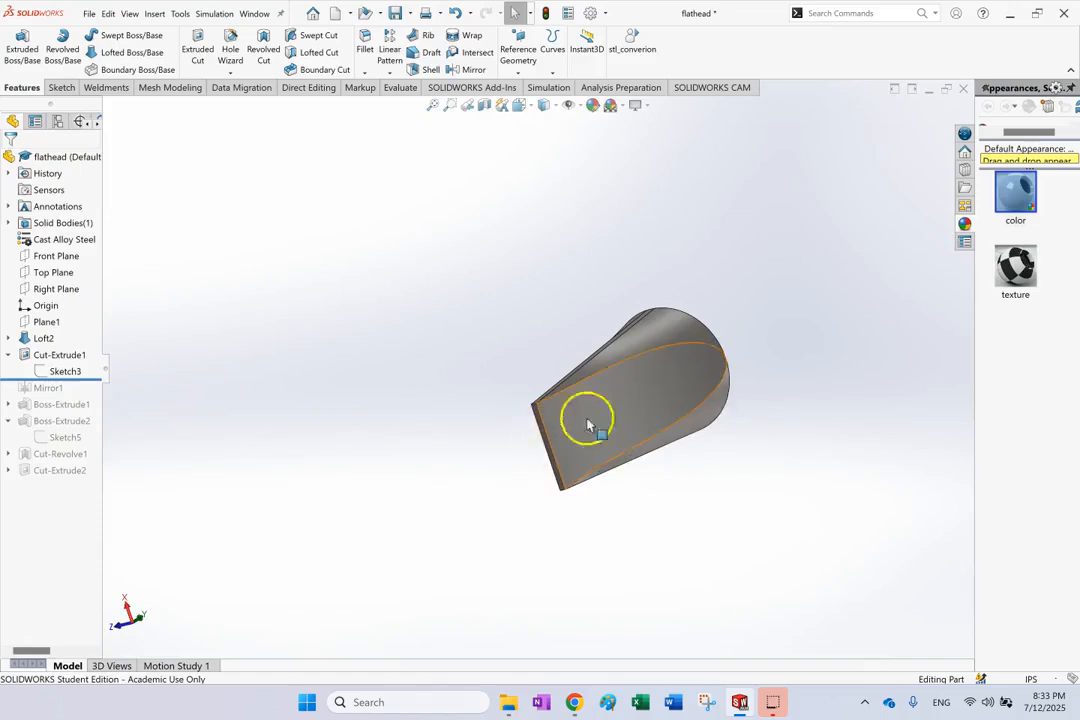
key("Right")
key("Right")
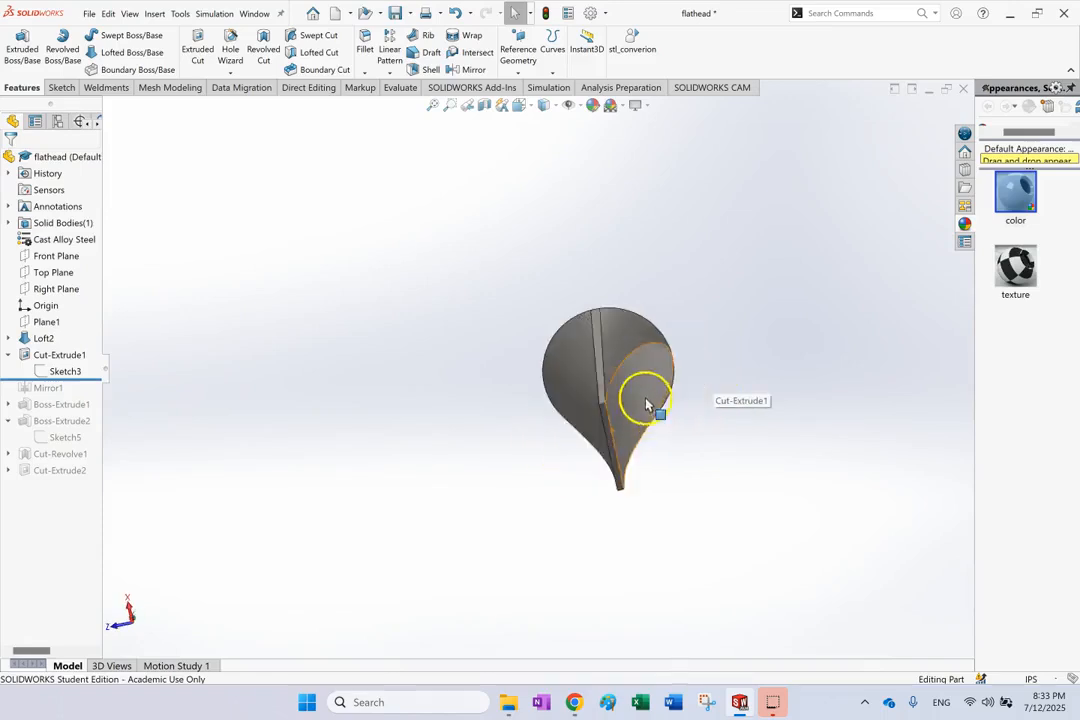
key("Right")
key("Left")
key("Down")
key("Down")
key("Down")
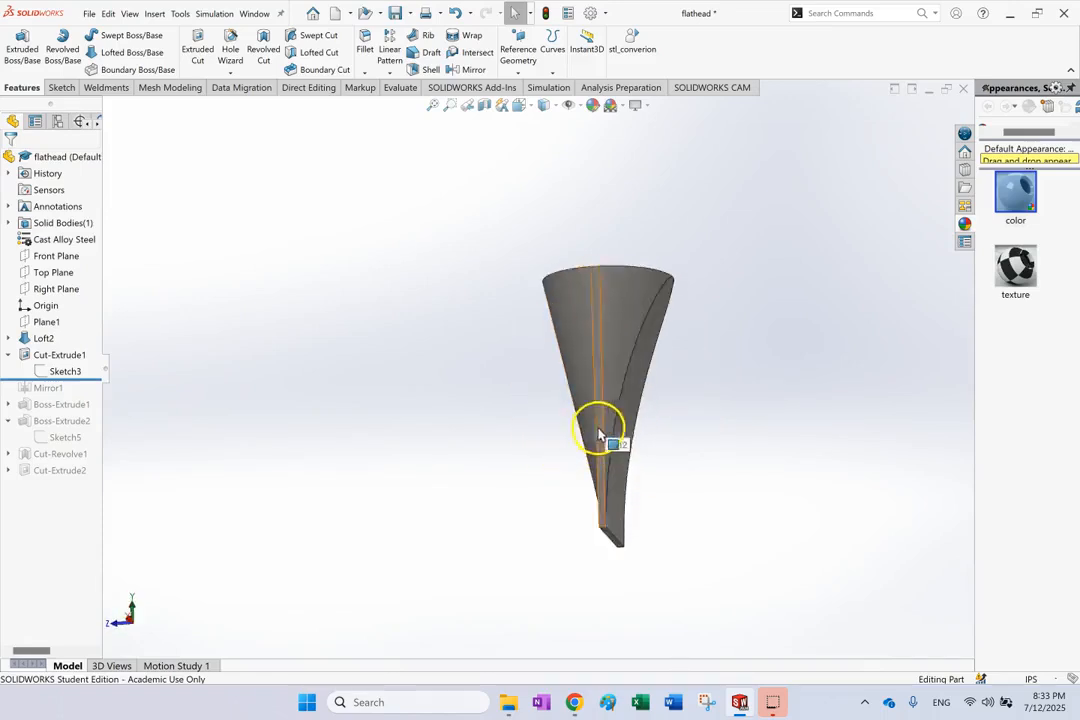
key("space")
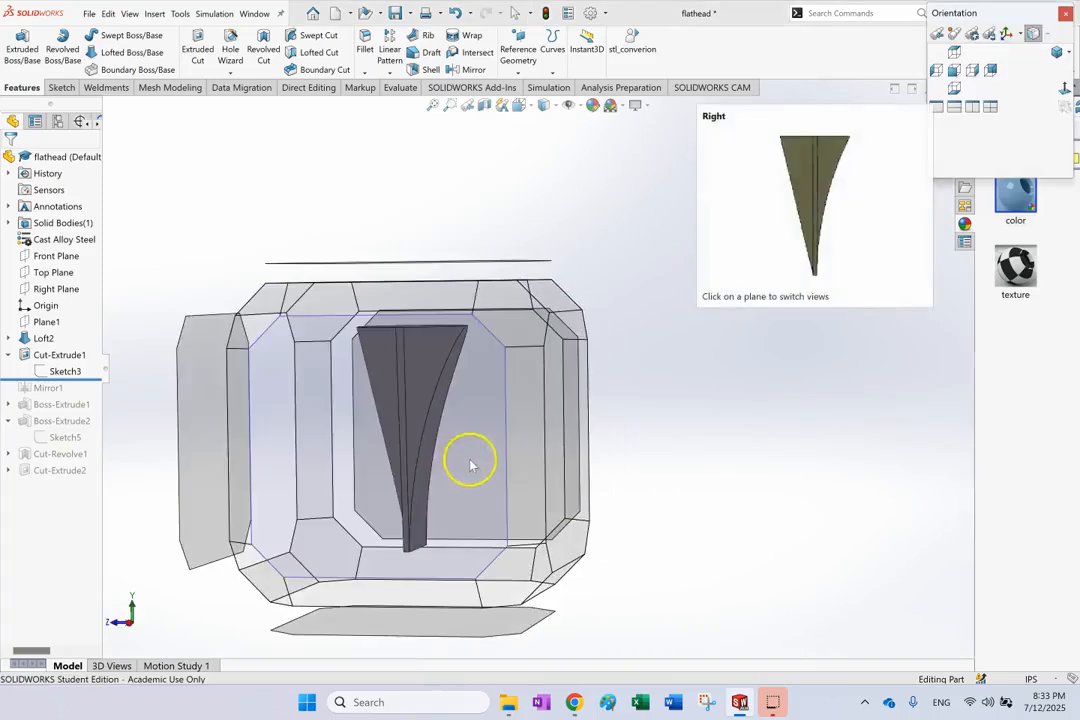
left_click(470, 463)
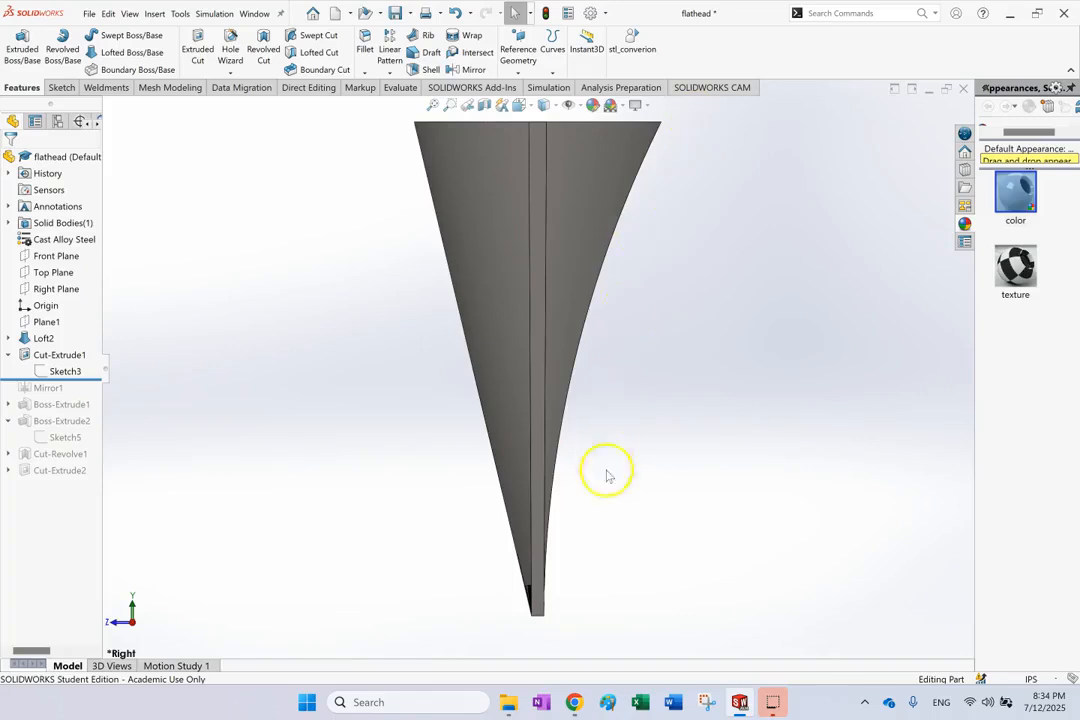
scroll(601, 470, "up", 2)
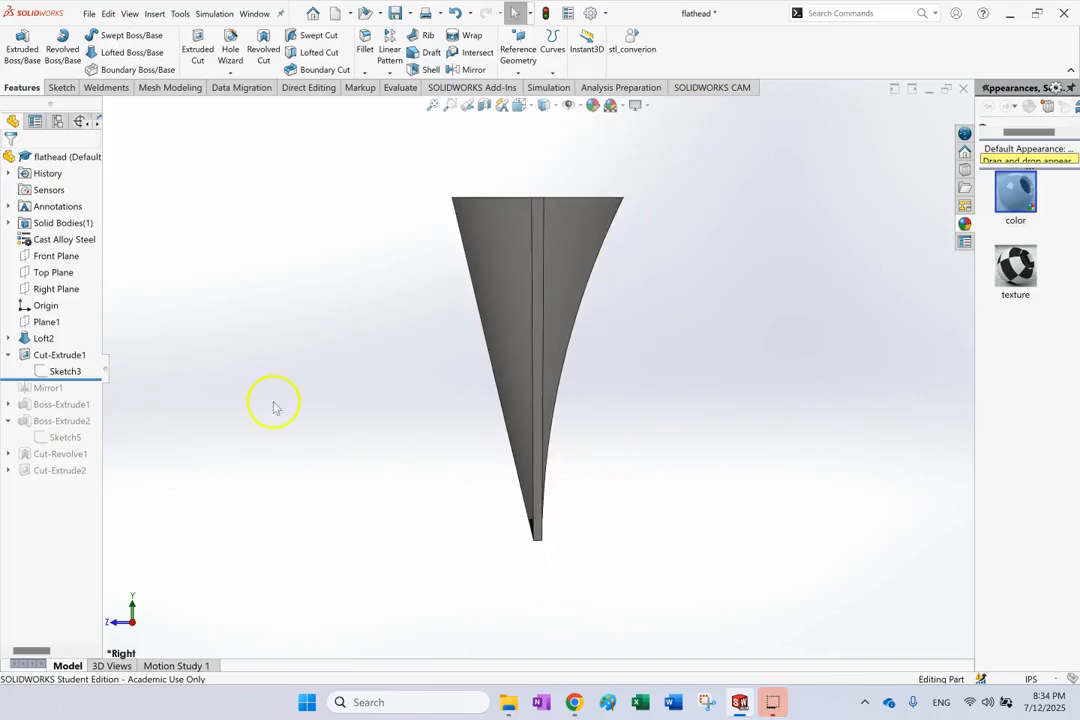
Open Cut-Extrude1's Sketch3 for editing and examine its arc profile and the tip dimension
left_click(62, 355)
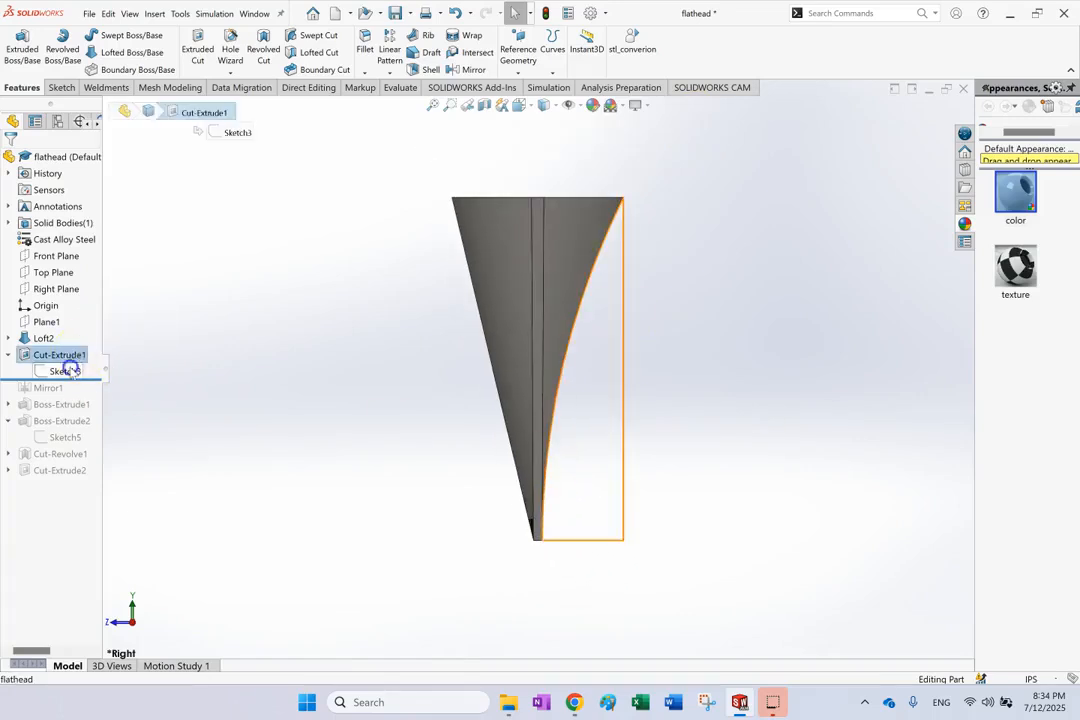
left_click(72, 370)
left_click(76, 345)
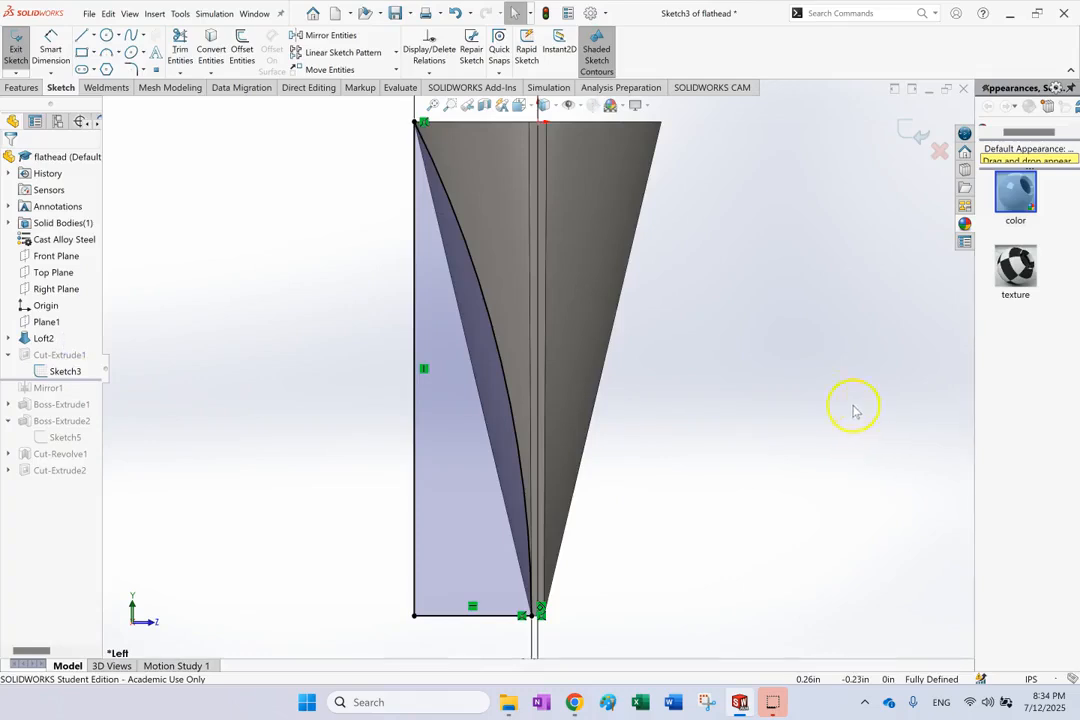
scroll(590, 525, "down", 2)
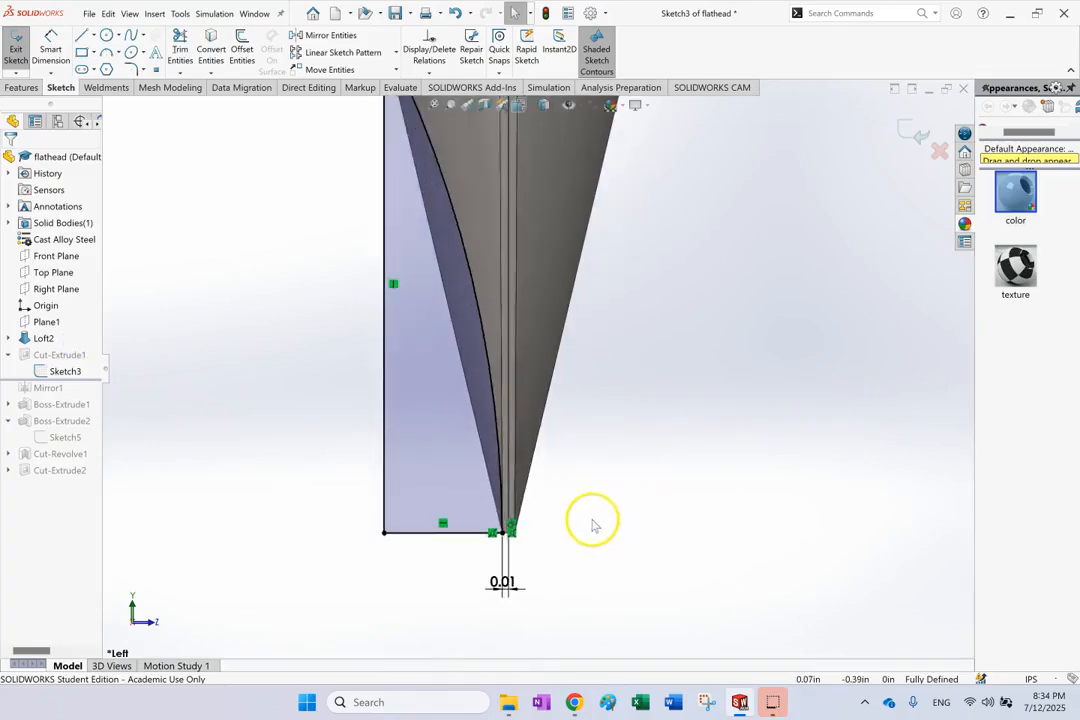
scroll(598, 516, "up", 2)
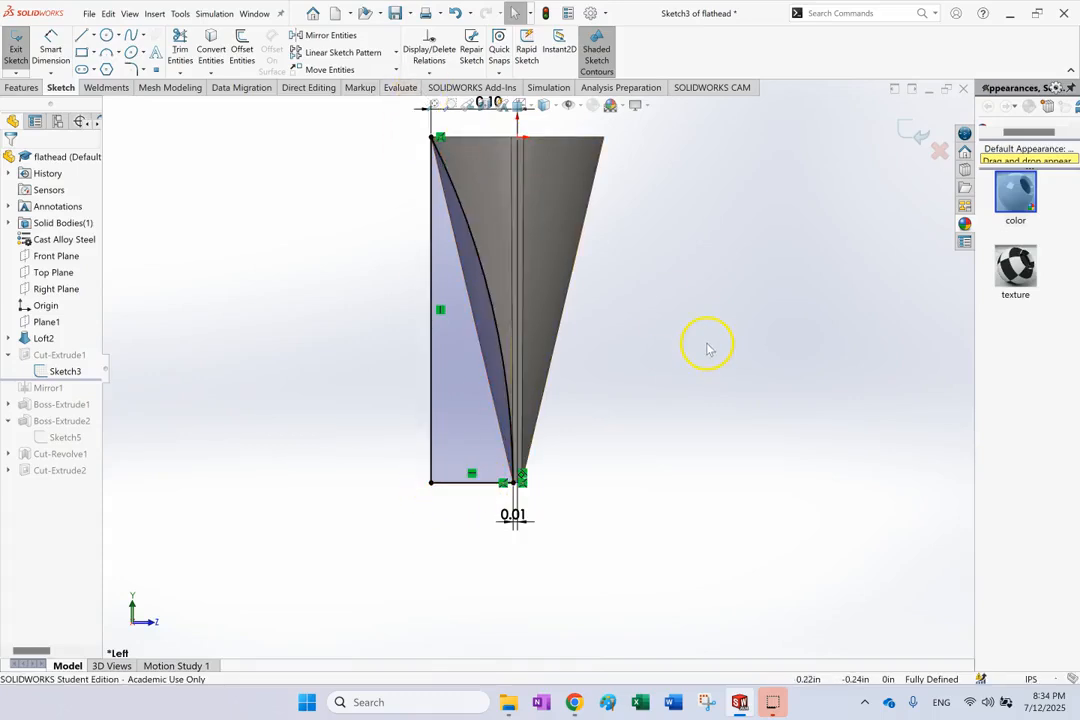
Leave the sketch and examine the curved face made by Cut-Extrude1 along the flathead body
key("Left")
key("Right")
key("Right")
key("Right")
key("Right")
key("Right")
key("Right")
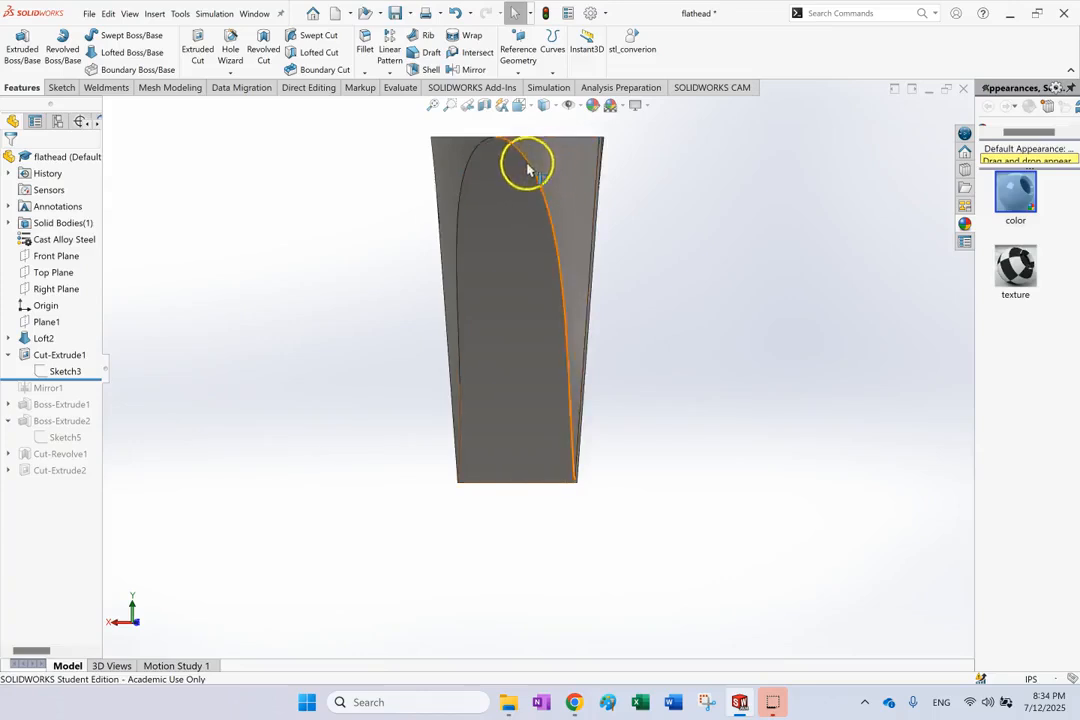
left_click(500, 180)
scroll(598, 532, "down", 2)
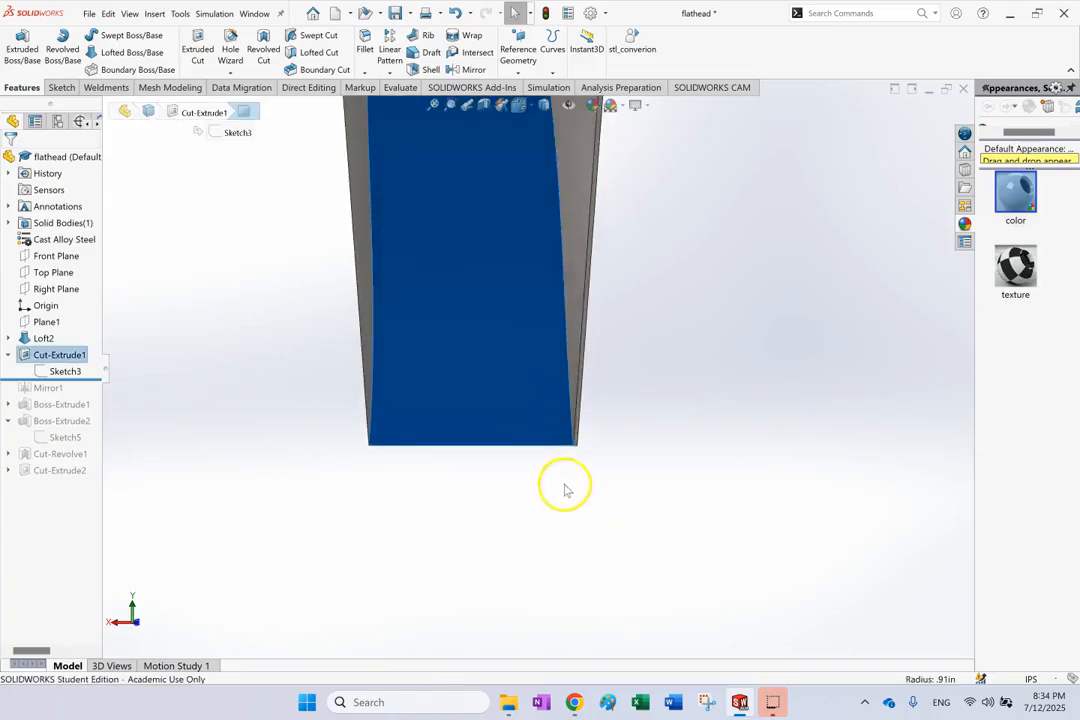
left_click(595, 458)
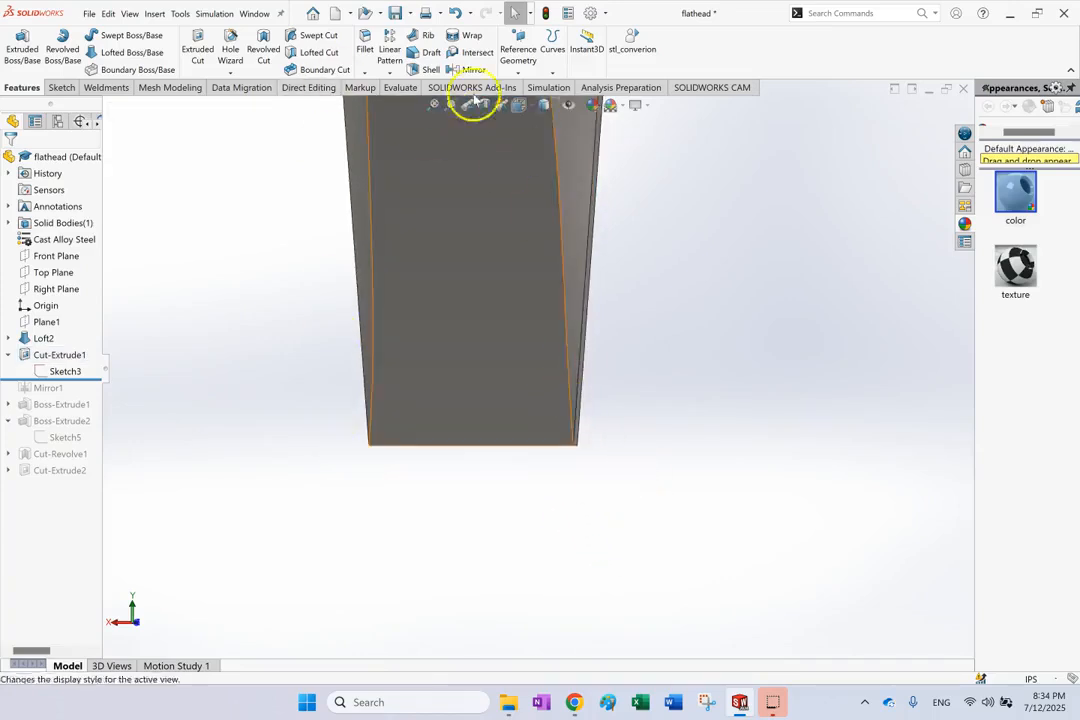
Inspect the corner of the flathead tip where the cut face meets the loft's edge
scroll(583, 455, "down", 2)
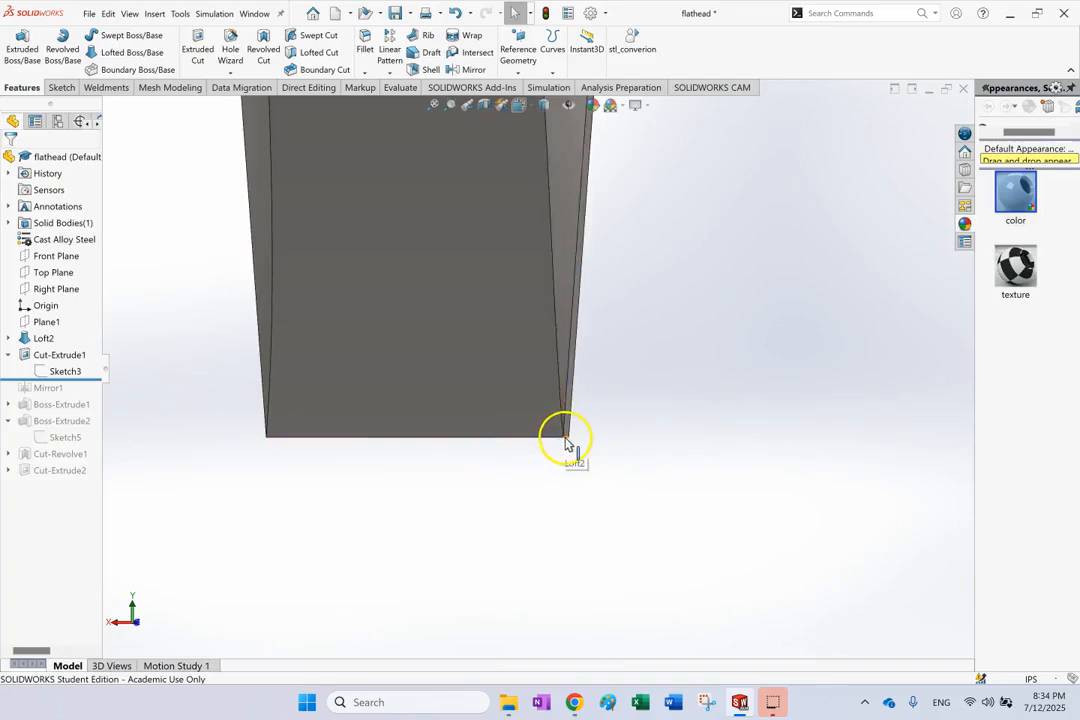
left_click(565, 438)
key("Right")
key("Down")
key("Down")
key("Down")
key("Down")
left_click(629, 468)
key("f")
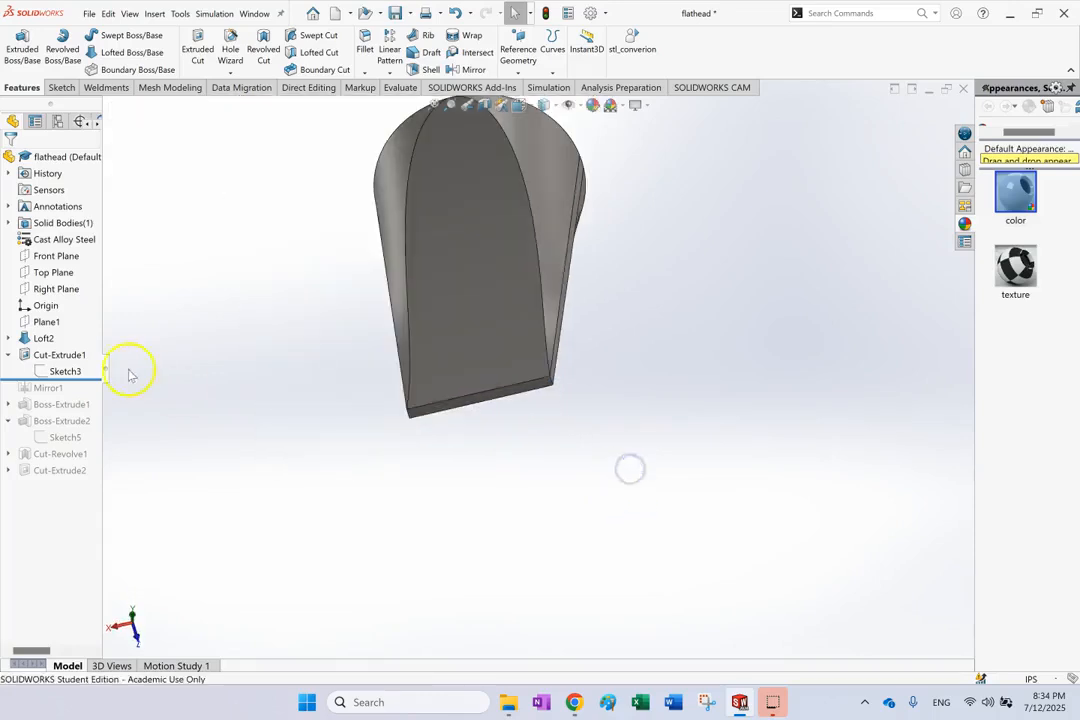
Reopen Sketch3 and delete the relation tying the arc to the vertical edge at the tip
left_click(65, 371)
left_click(79, 346)
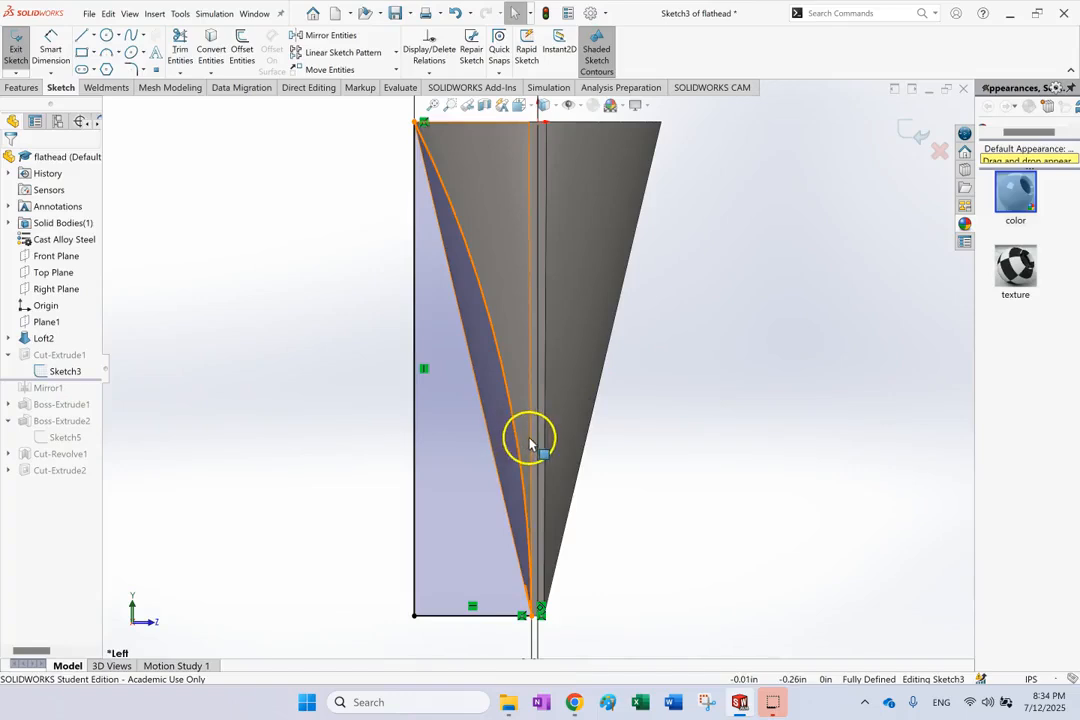
left_click(540, 608)
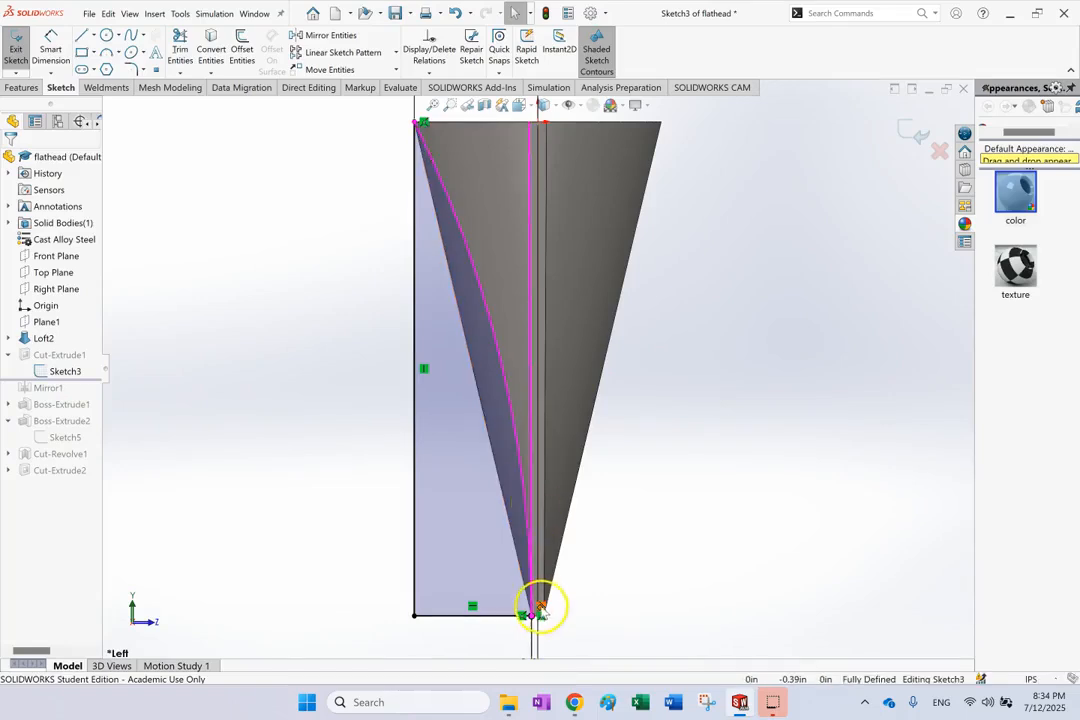
scroll(535, 617, "down", 3)
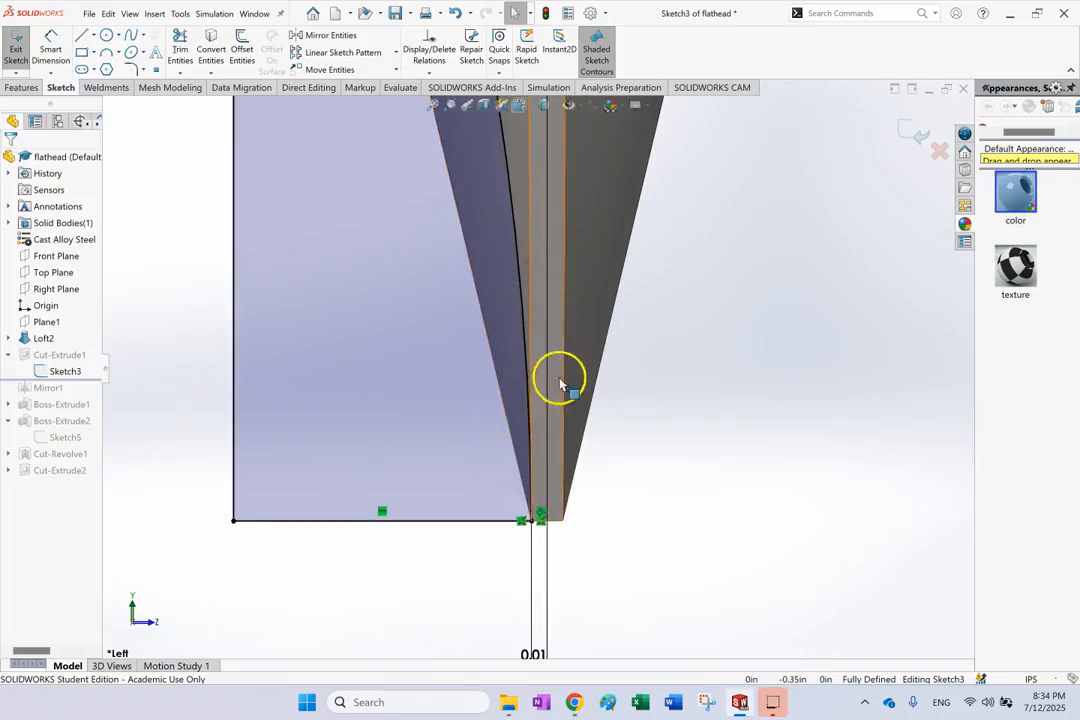
scroll(559, 374, "up", 2)
scroll(610, 412, "up", 1)
left_click_drag(543, 423, 540, 428)
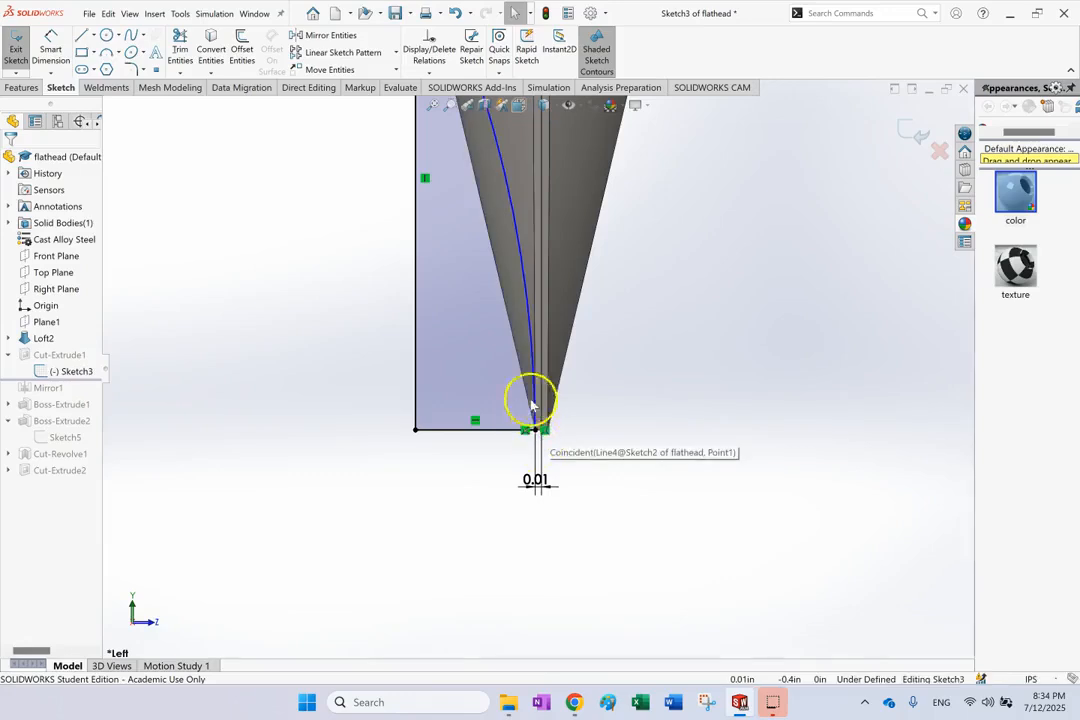
Reshape Sketch3's freed arc to a flatter curve with a radius of about 1.45 in, and exit the sketch
scroll(521, 337, "down", 2)
mouse_move(535, 335)
left_mouse_down()
mouse_move(518, 333)
mouse_move(527, 333)
left_mouse_up()
scroll(606, 384, "up", 2)
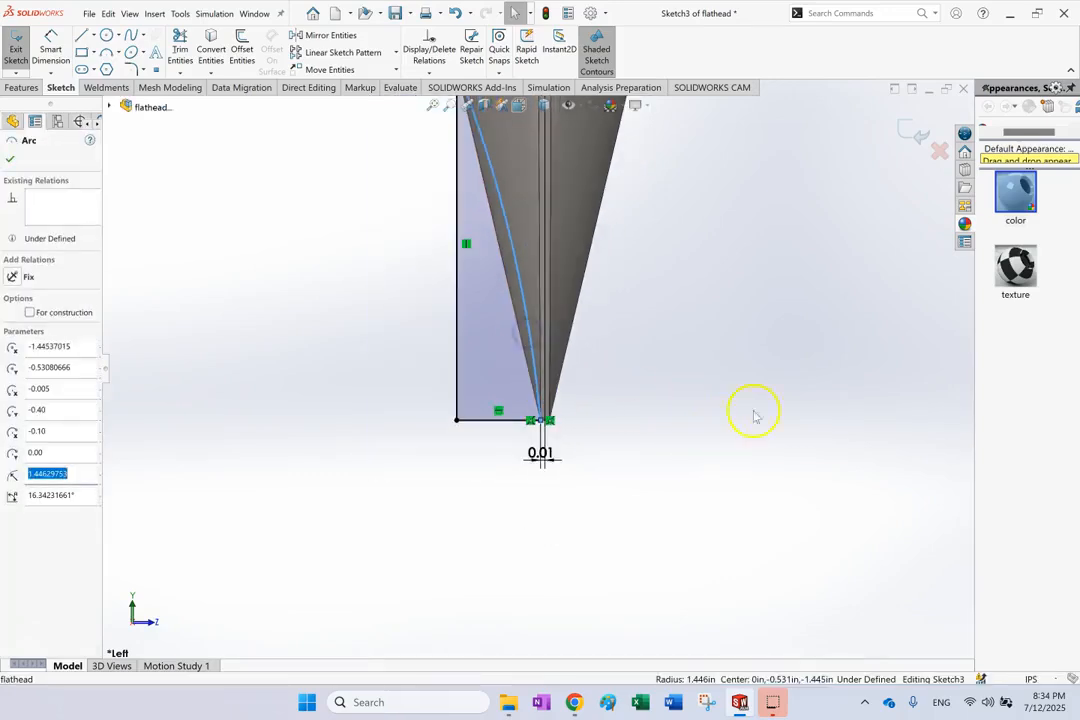
left_click(911, 131)
Examine how the reshaped cut face ends across the flathead's tip edge
scroll(827, 283, "up", 1)
middle_click_drag(827, 283, 810, 310)
scroll(808, 305, "up", 3)
scroll(600, 385, "down", 4)
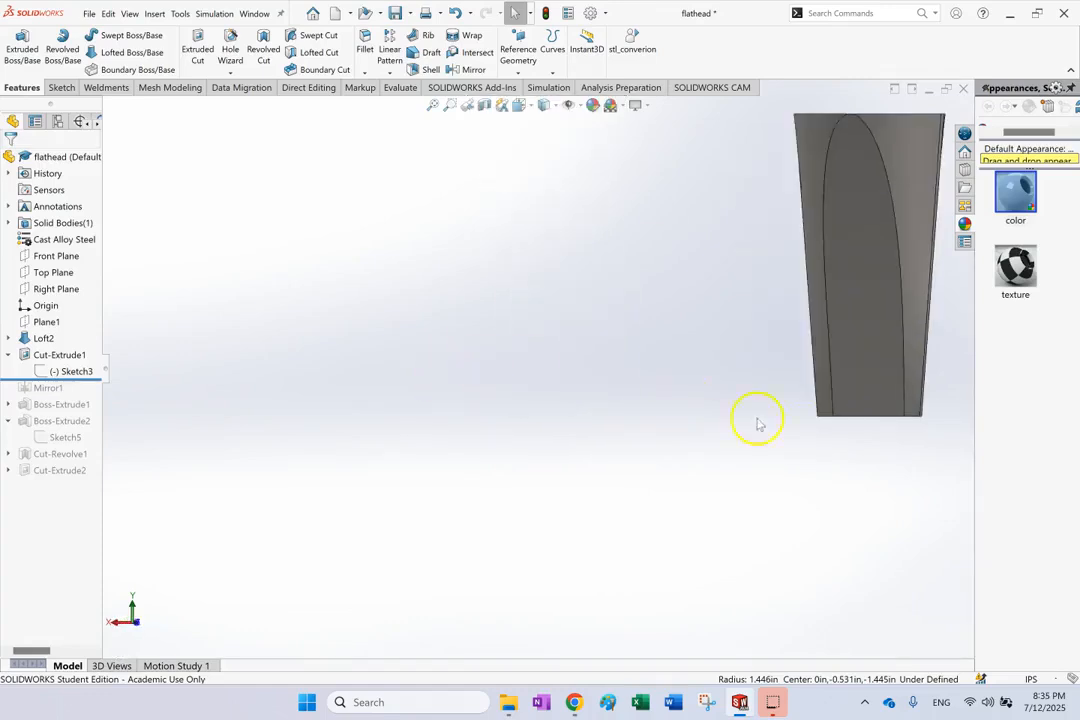
scroll(898, 420, "up", 2)
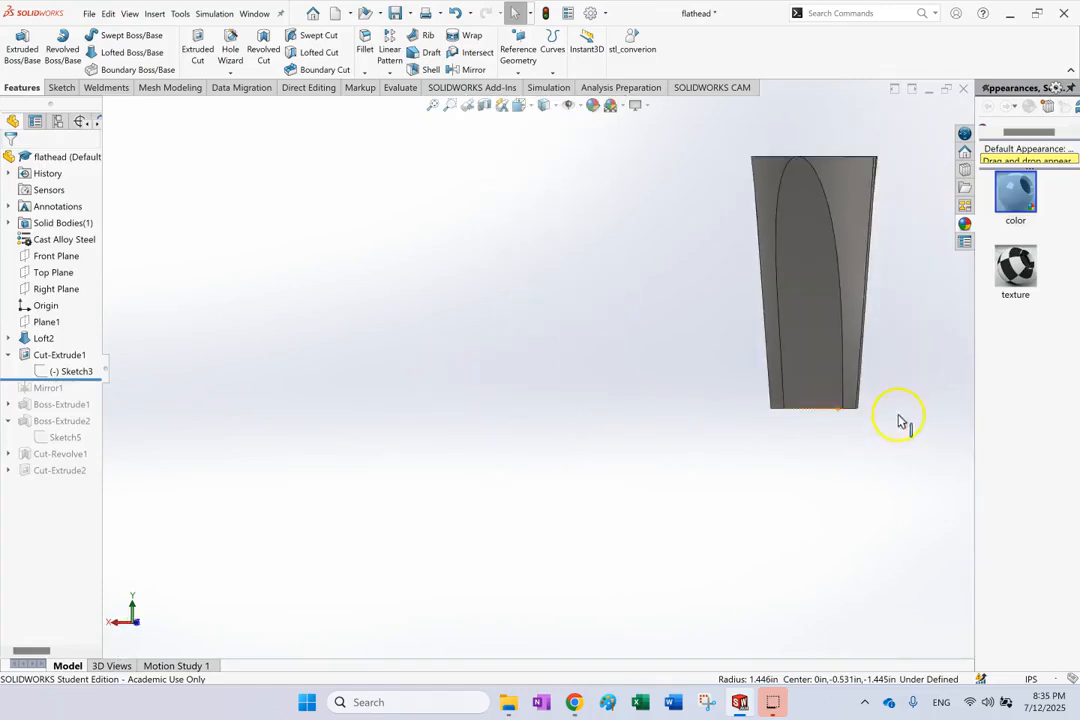
left_click(832, 405)
scroll(832, 408, "down", 3)
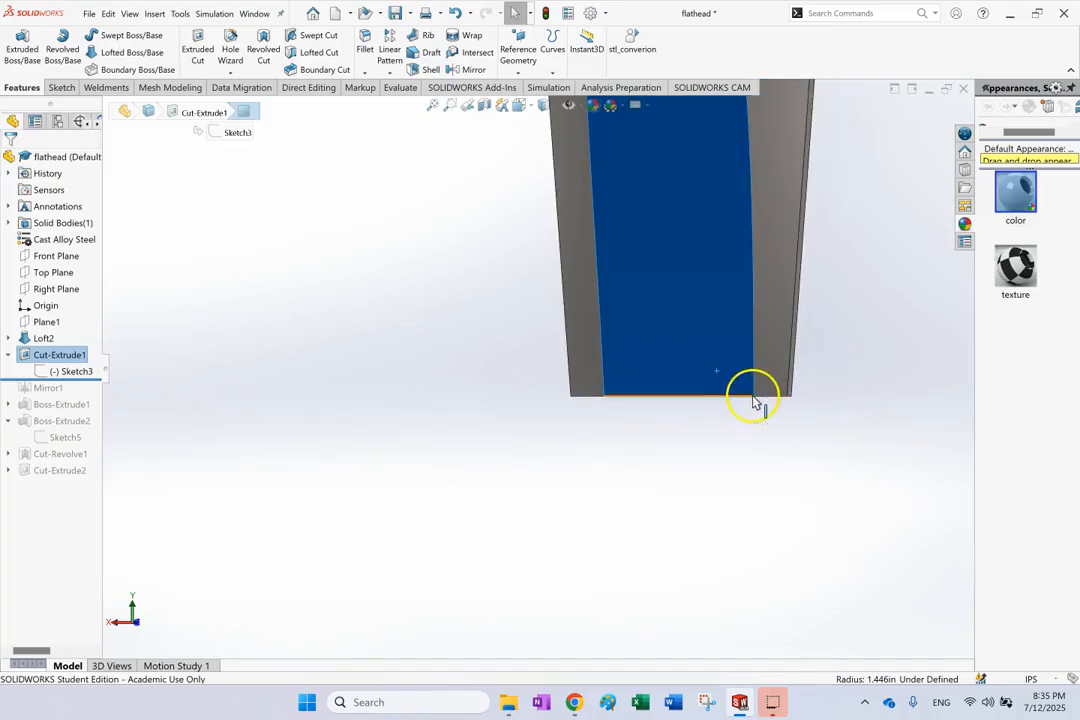
middle_click_drag(755, 415, 767, 433)
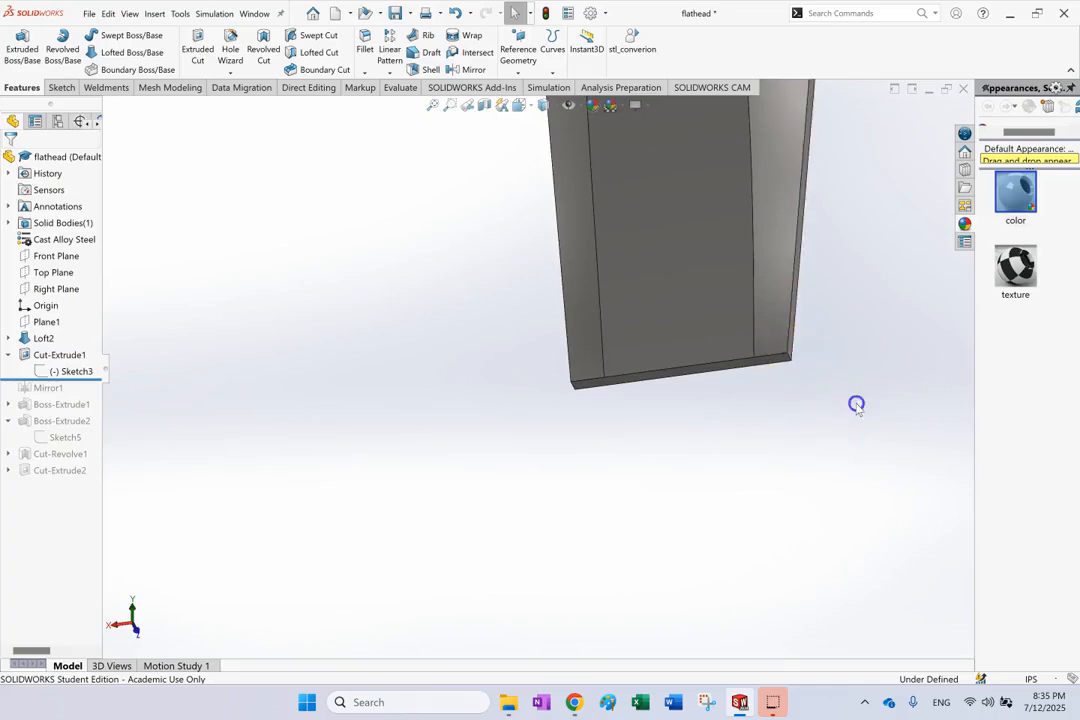
Undo the arc reshaping and the relation removal in Sketch3, and exit the sketch
left_click(849, 437)
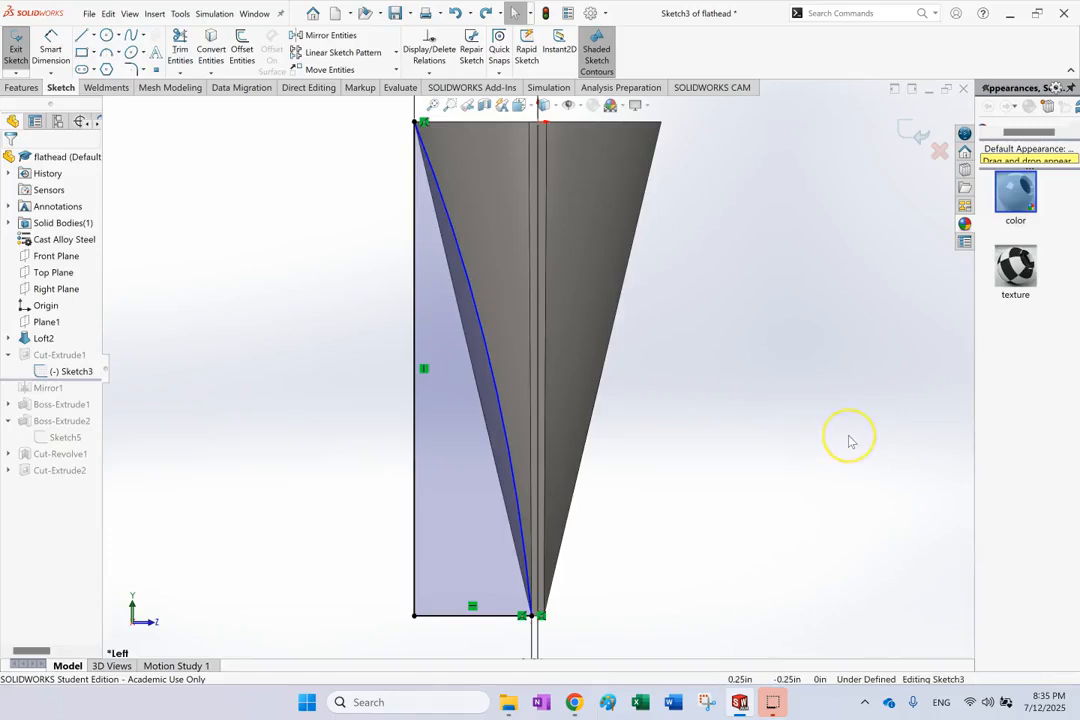
key("ctrl+z")
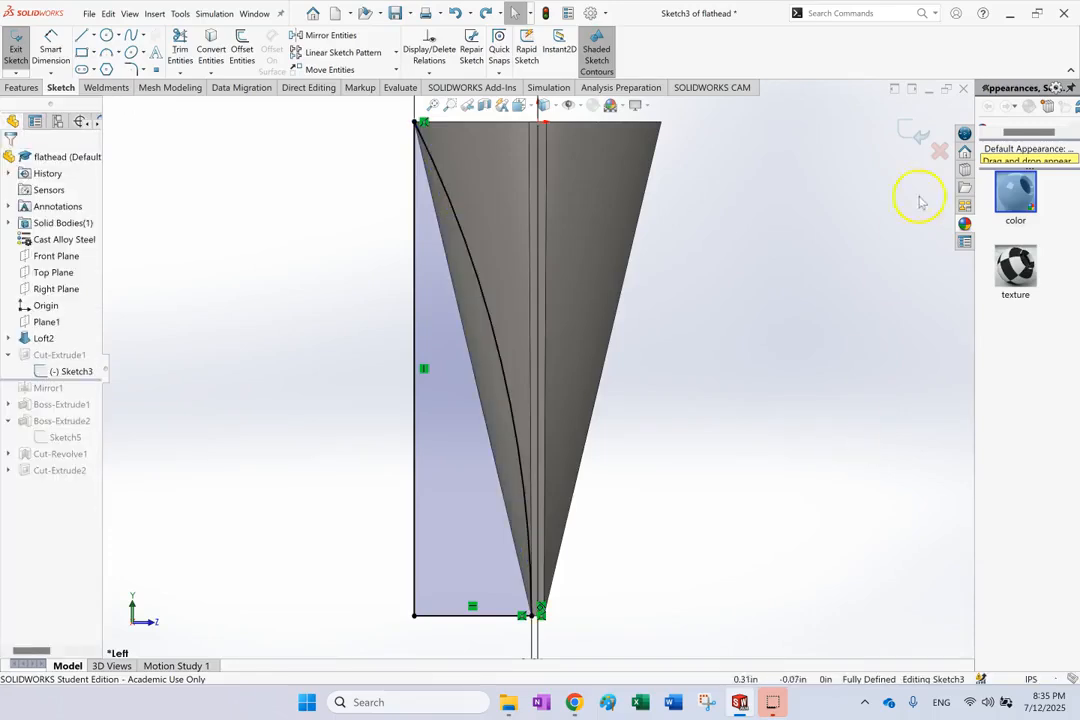
left_click(906, 138)
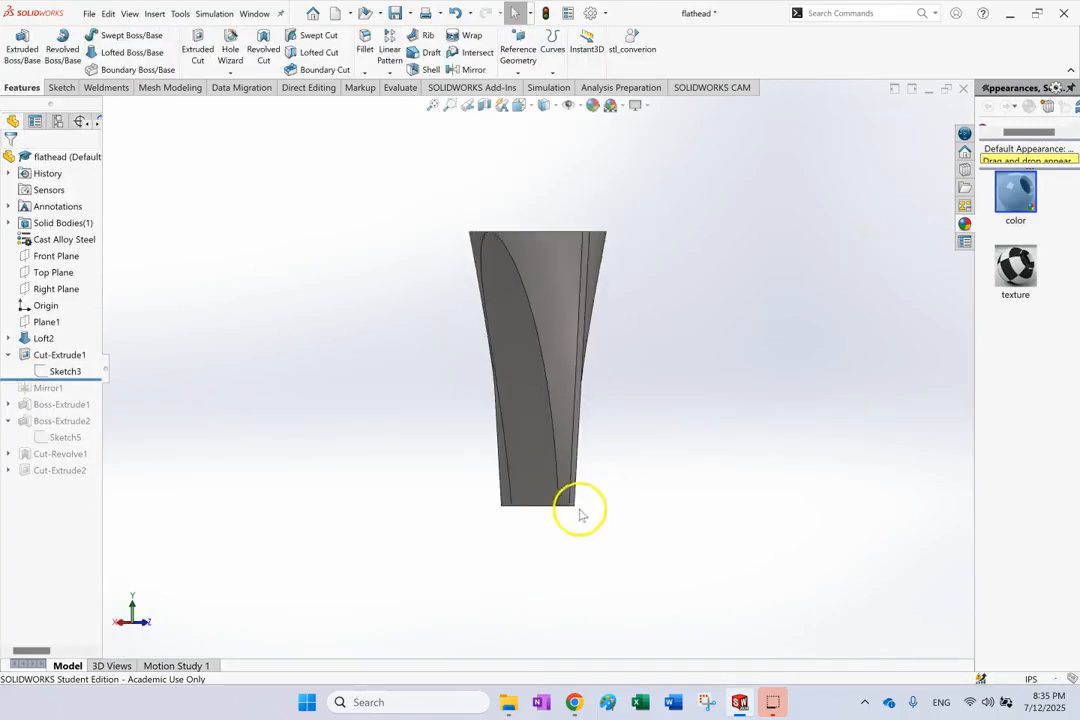
key("Right")
key("Right")
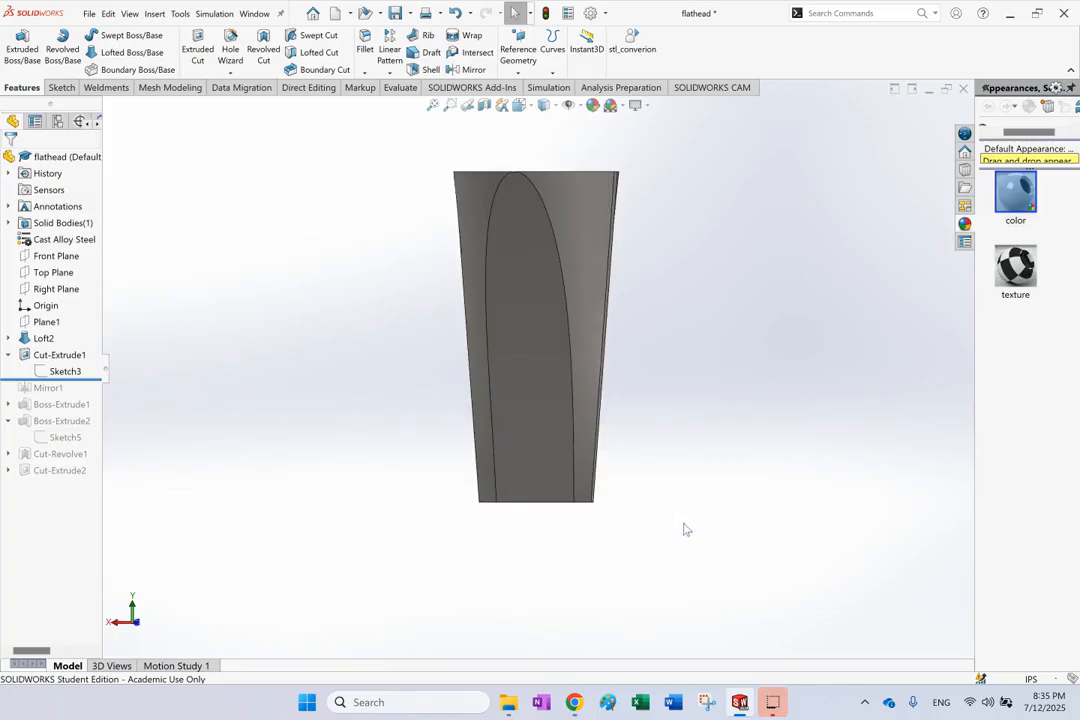
key("ctrl+z")
Turn the flathead body around its axis to examine its tapered sides
left_click(753, 514)
key("Right")
key("Right")
key("Right")
key("Right")
key("Right")
key("Right")
key("Right")
key("Right")
key("Right")
key("Right")
key("Right")
key("Right")
key("Right")
key("Right")
key("Right")
key("Right")
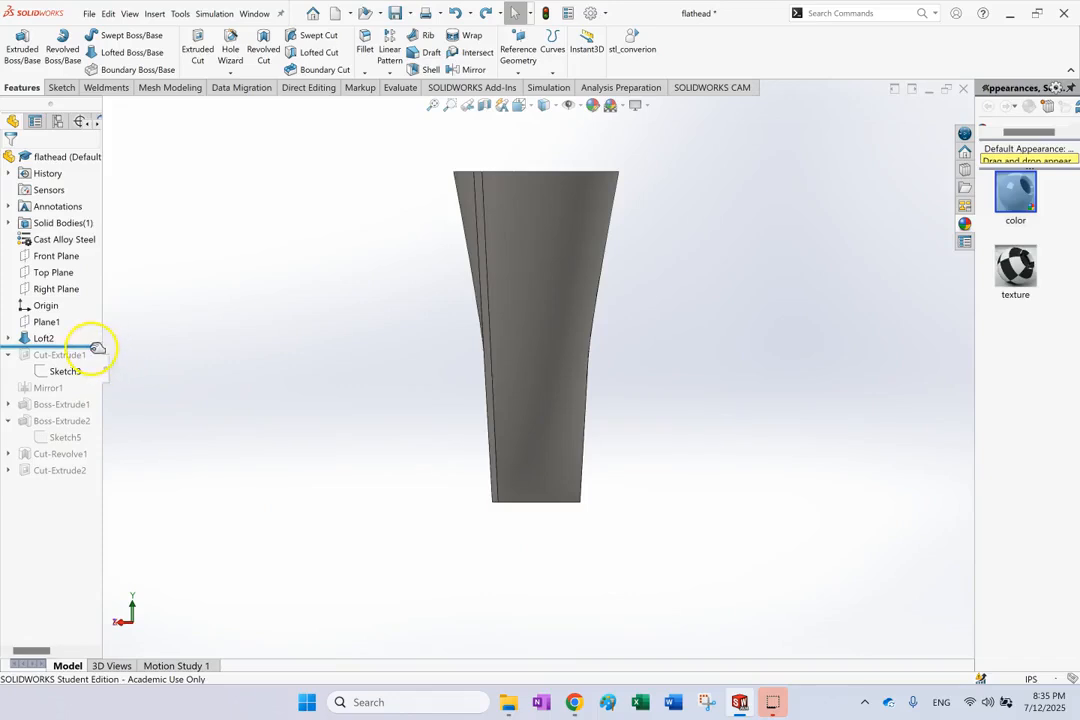
Roll the feature history forward from Loft2 past Cut-Extrude1 and inspect the cut face from both sides
left_click_drag(92, 348, 87, 378)
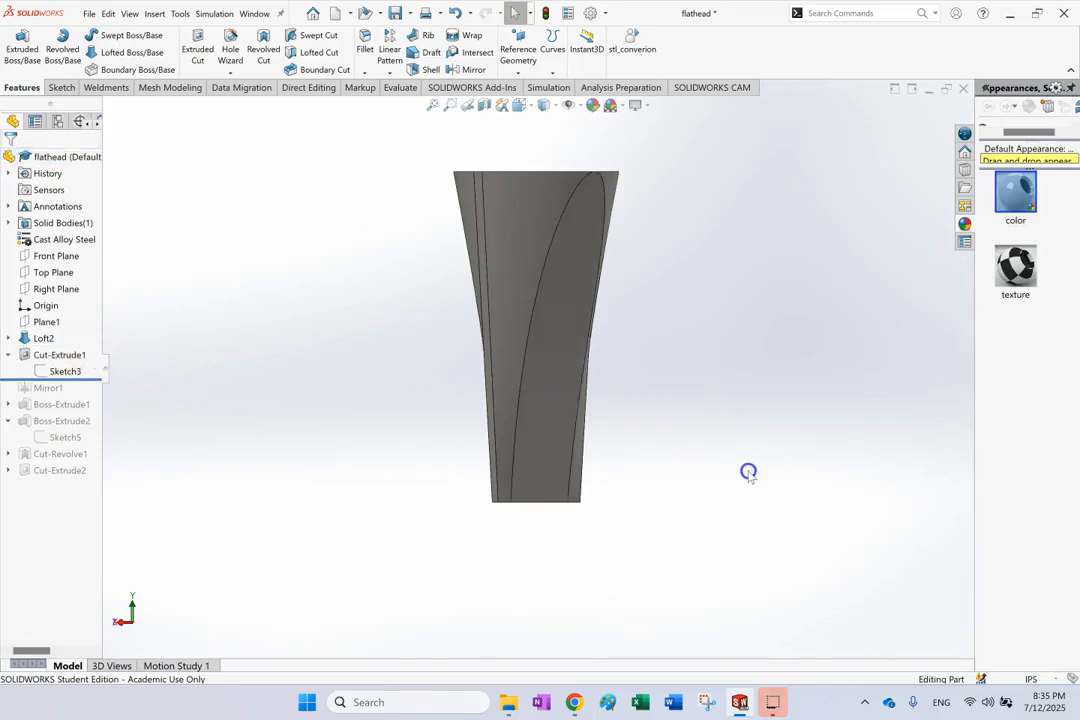
key("Right")
key("Right")
key("Right")
key("Right")
key("Left")
key("Left")
key("Left")
key("Left")
key("Left")
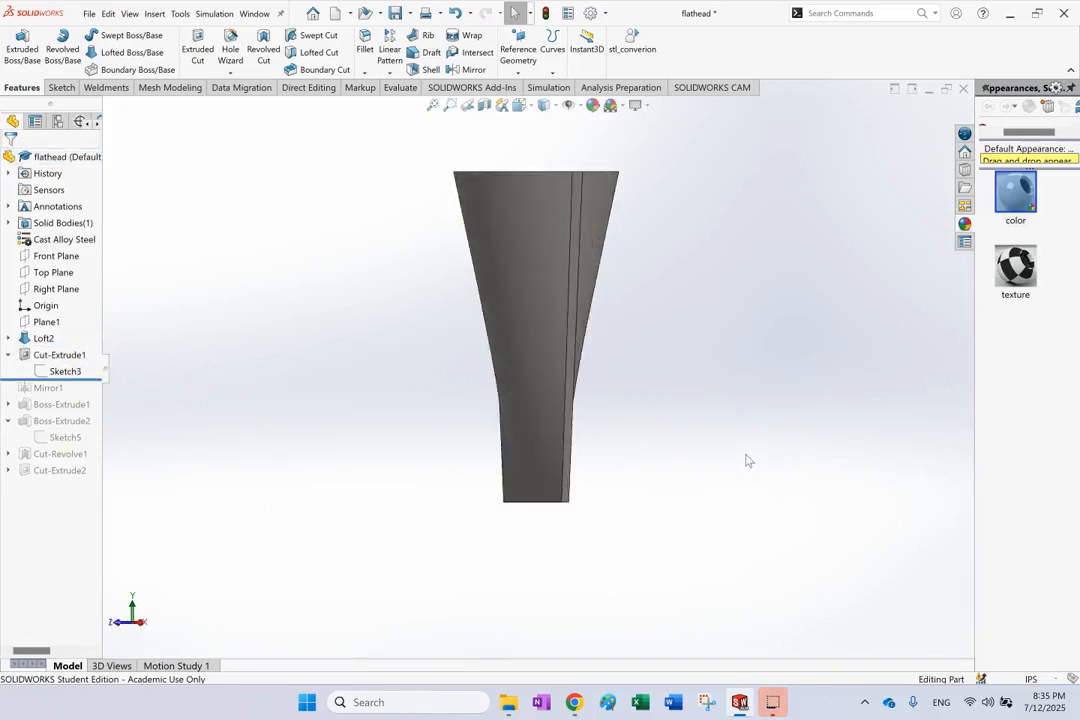
Examine Sketch3's arc profile against the flathead body, exit it, and inspect the cut face from an angle
key("Left")
key("Left")
key("Left")
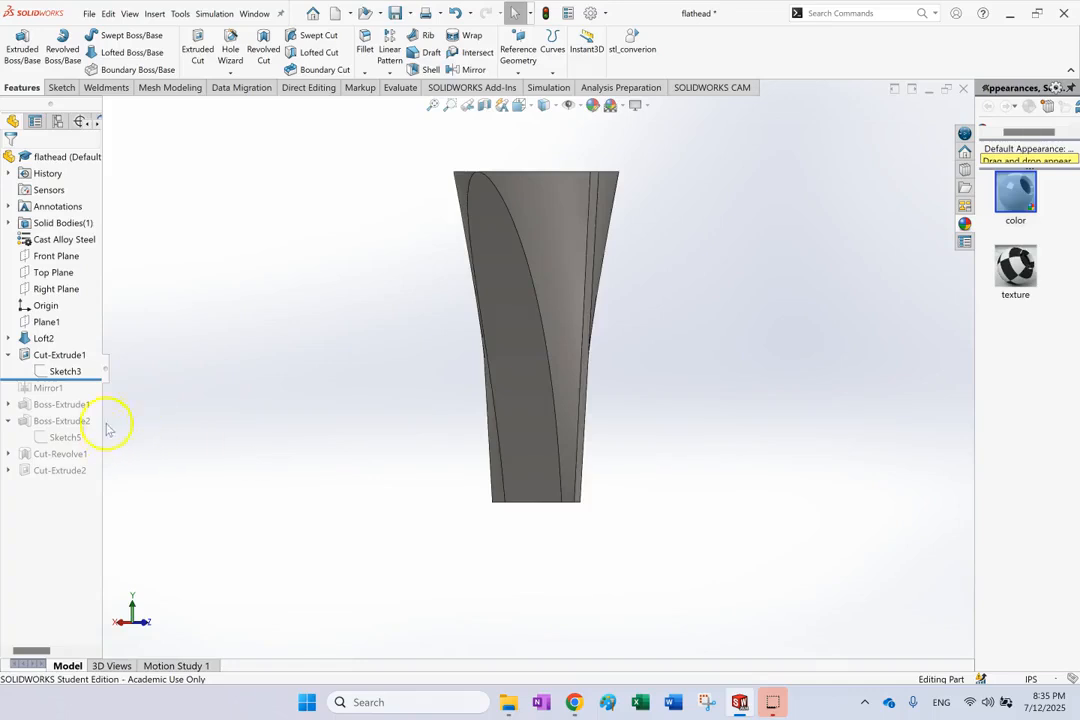
left_click(76, 369)
left_click(84, 341)
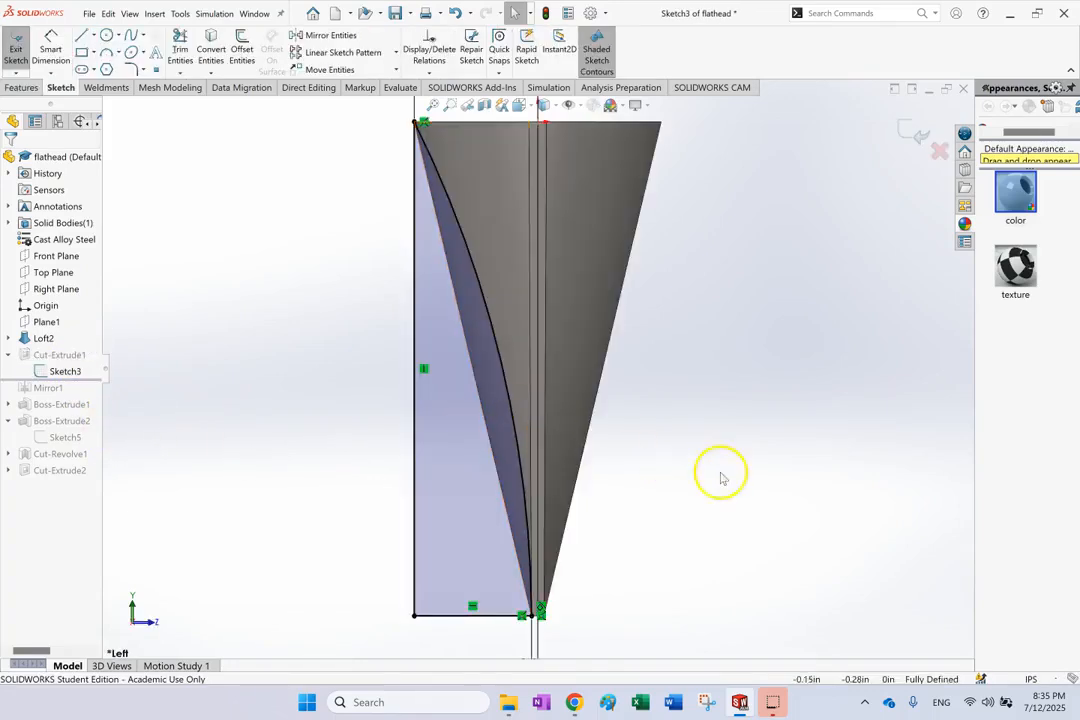
left_click(903, 130)
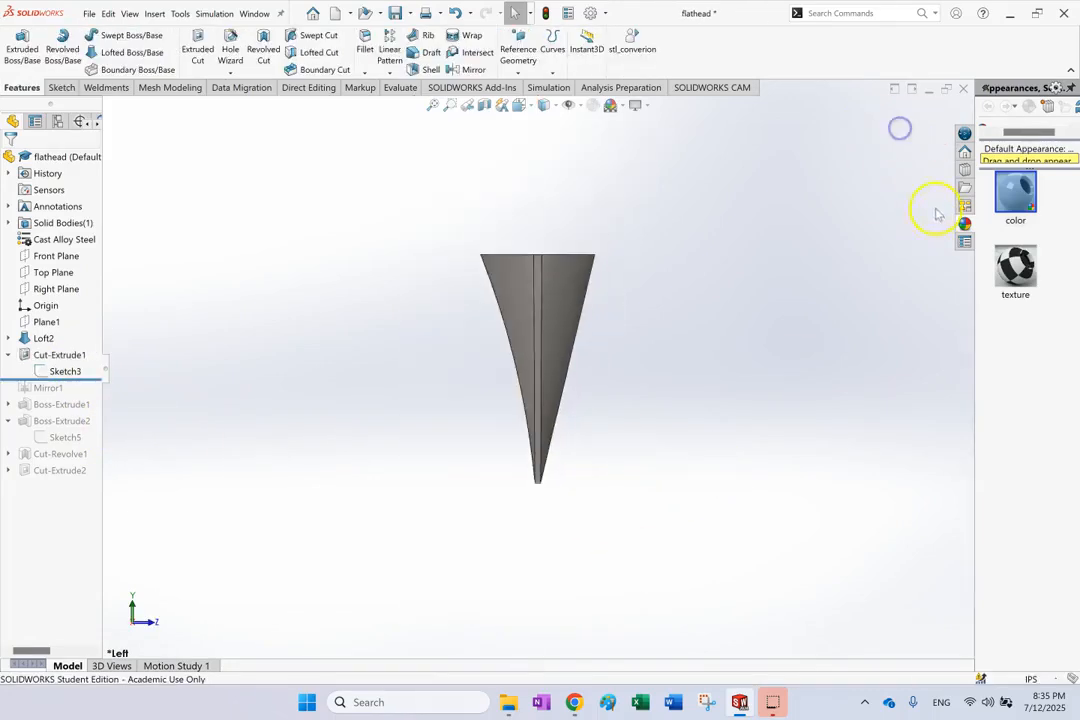
middle_click_drag(660, 424, 636, 403)
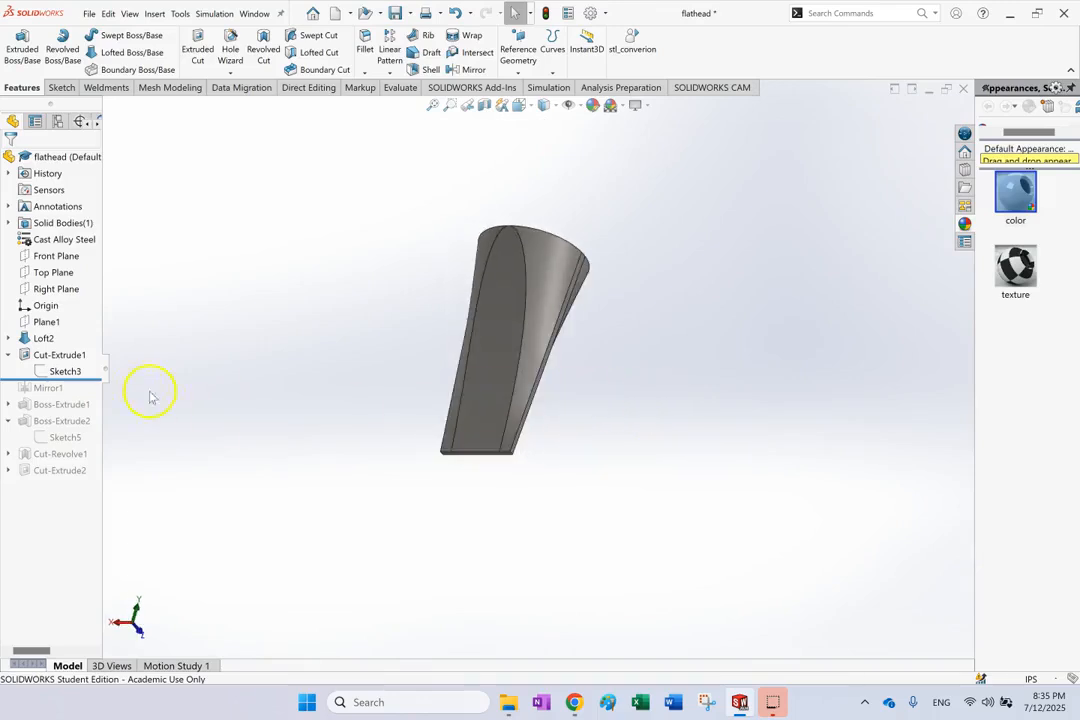
Roll the feature history forward past Mirror1 and open Sketch3 of Cut-Extrude1 for editing
left_click_drag(57, 381, 229, 414)
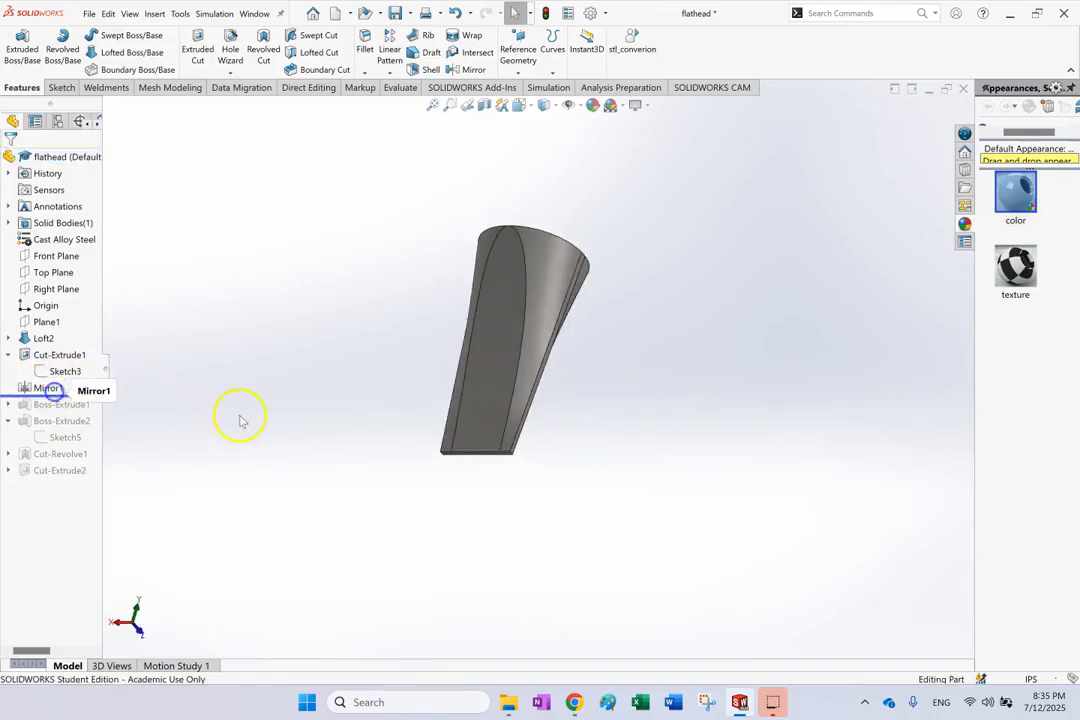
left_click(397, 12)
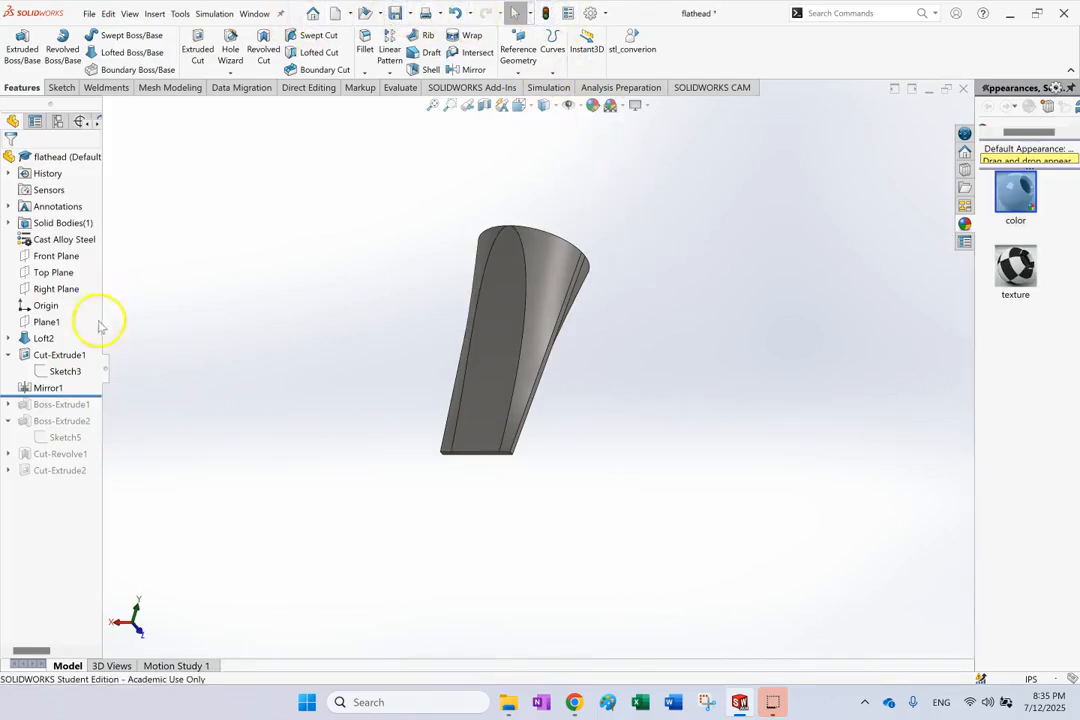
left_click(80, 370)
left_click(93, 345)
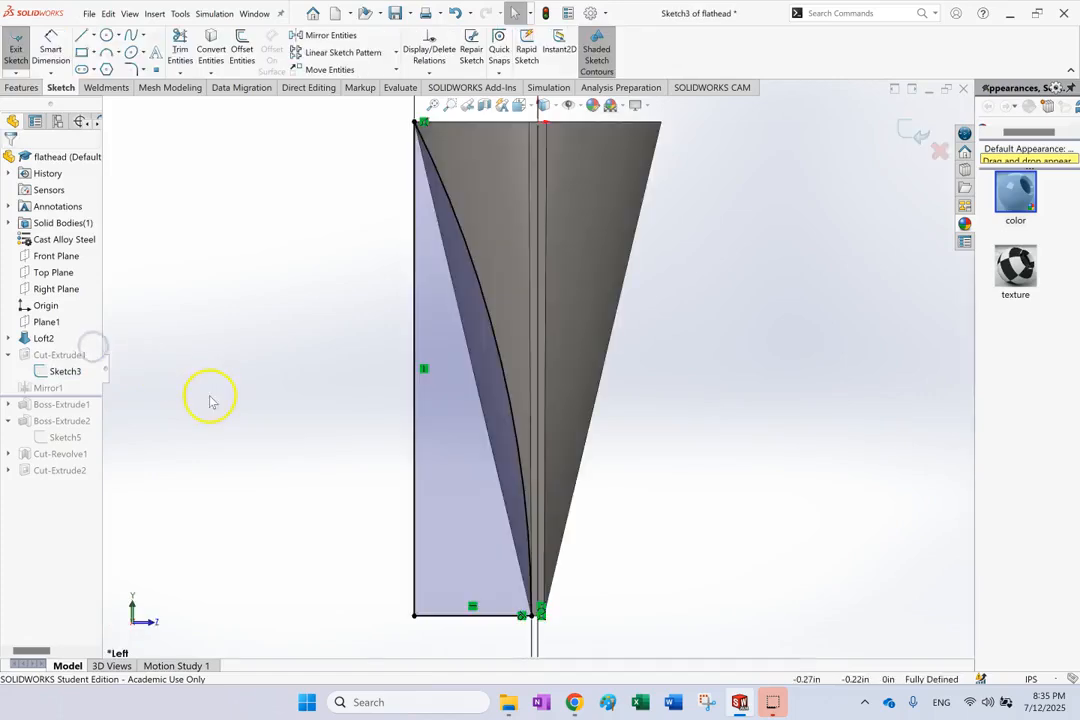
Delete the tangent relation between the arc and the vertical body edge, and reshape the freed arc flatter
left_click(677, 490)
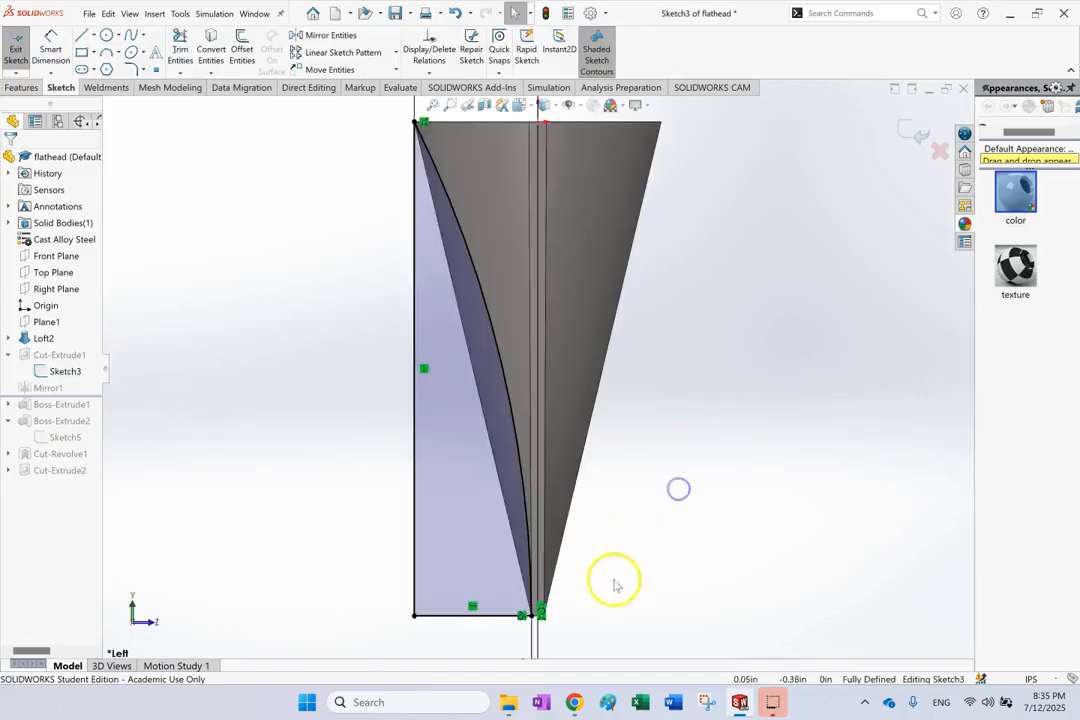
left_click(519, 618)
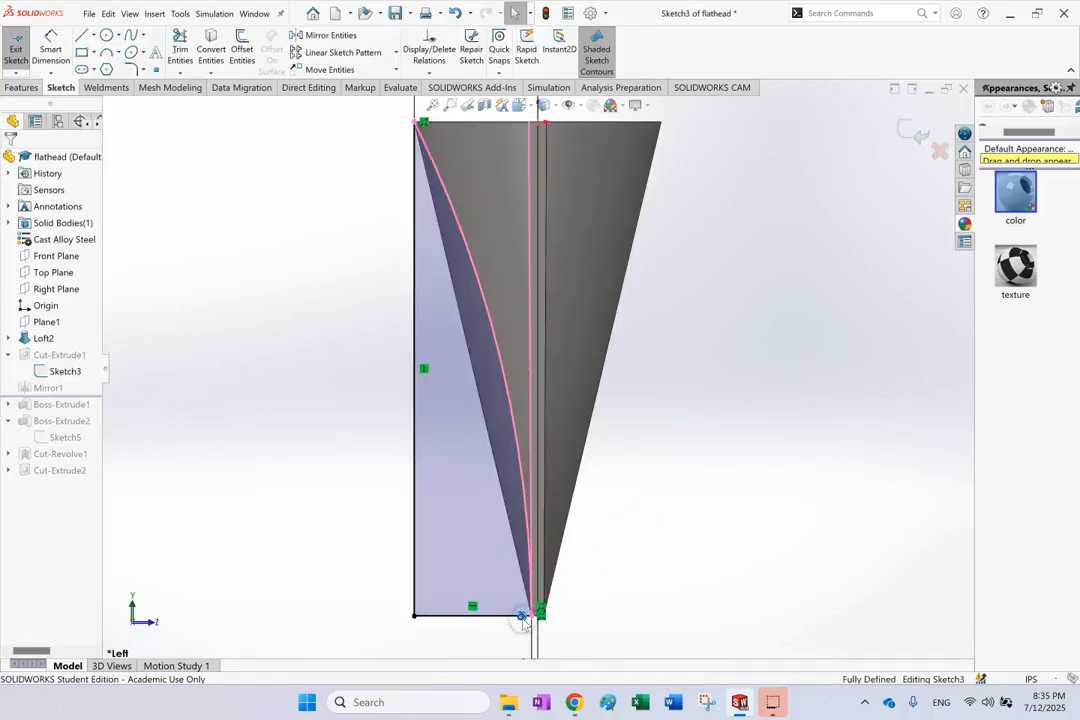
left_click(835, 557)
scroll(500, 560, "down", 3)
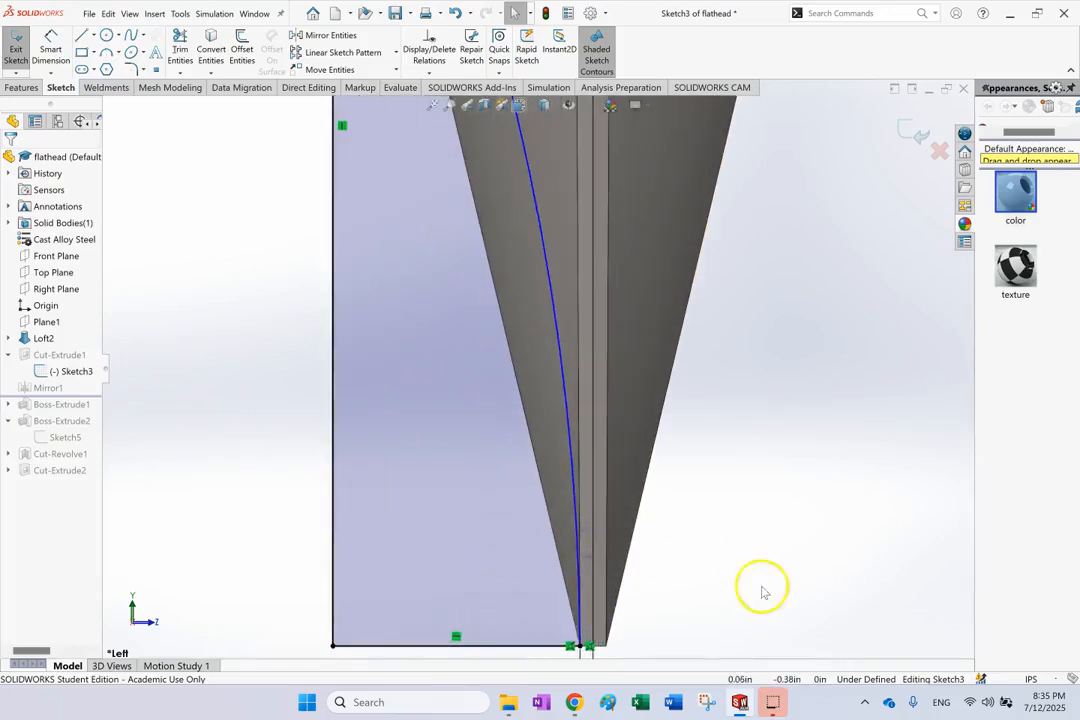
left_click(567, 513)
left_click(793, 592)
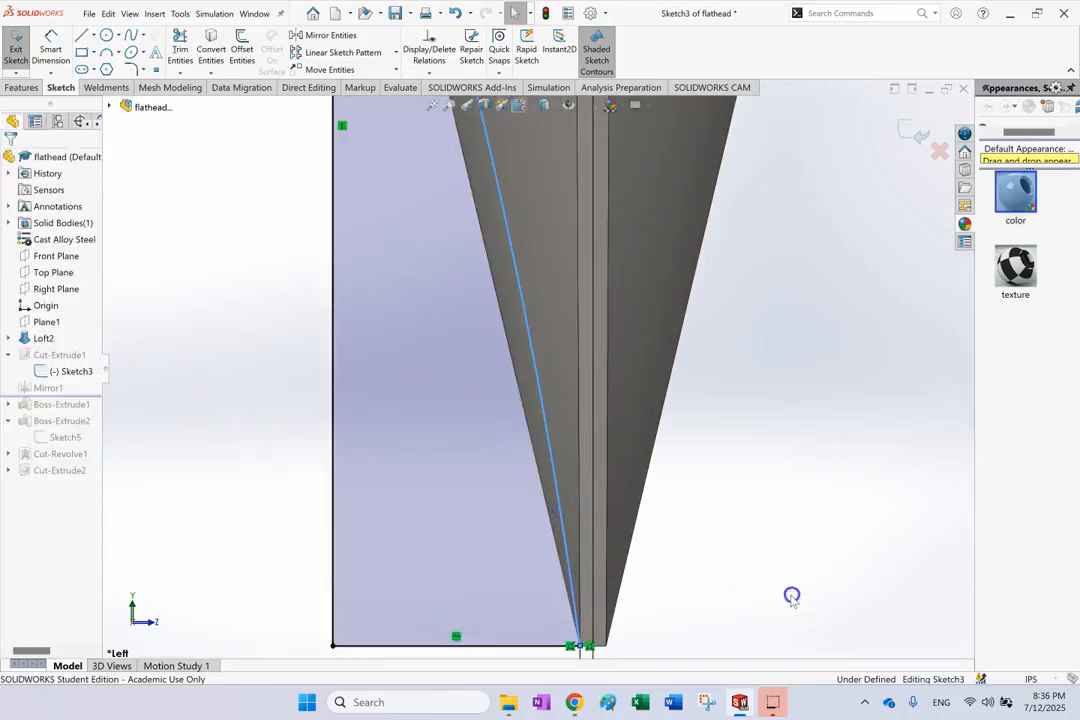
Make the Sketch3 arc tangent to the vertical body edge again and exit the sketch
left_click(563, 514)
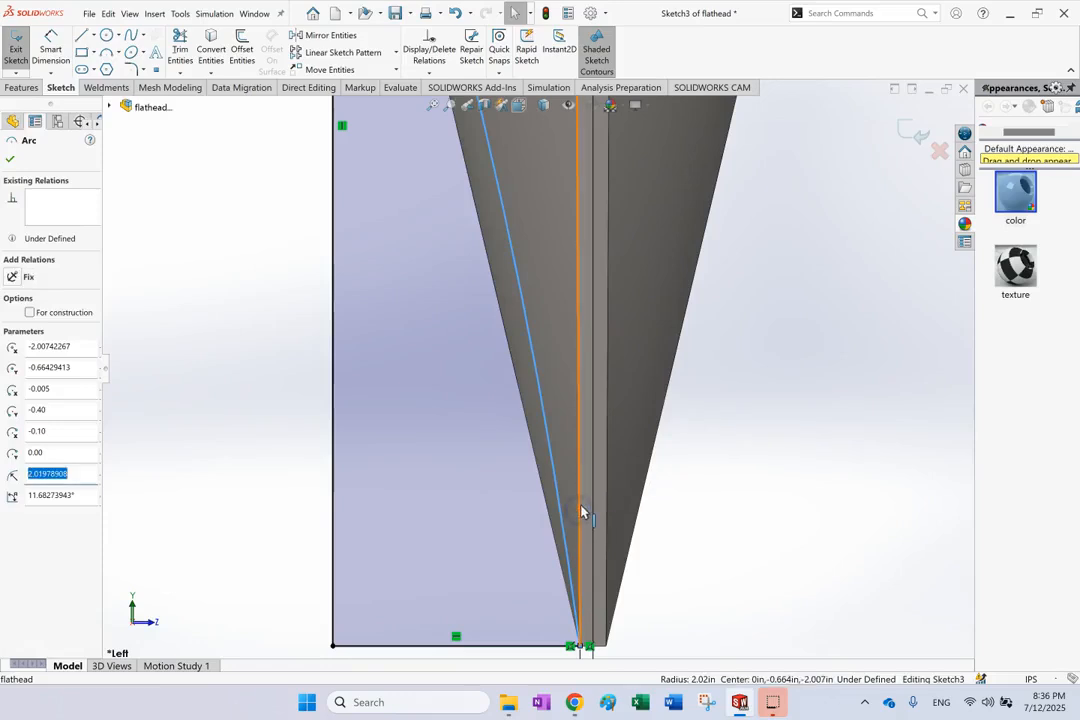
left_click(581, 510, "ctrl")
left_click(12, 334)
left_click(910, 128)
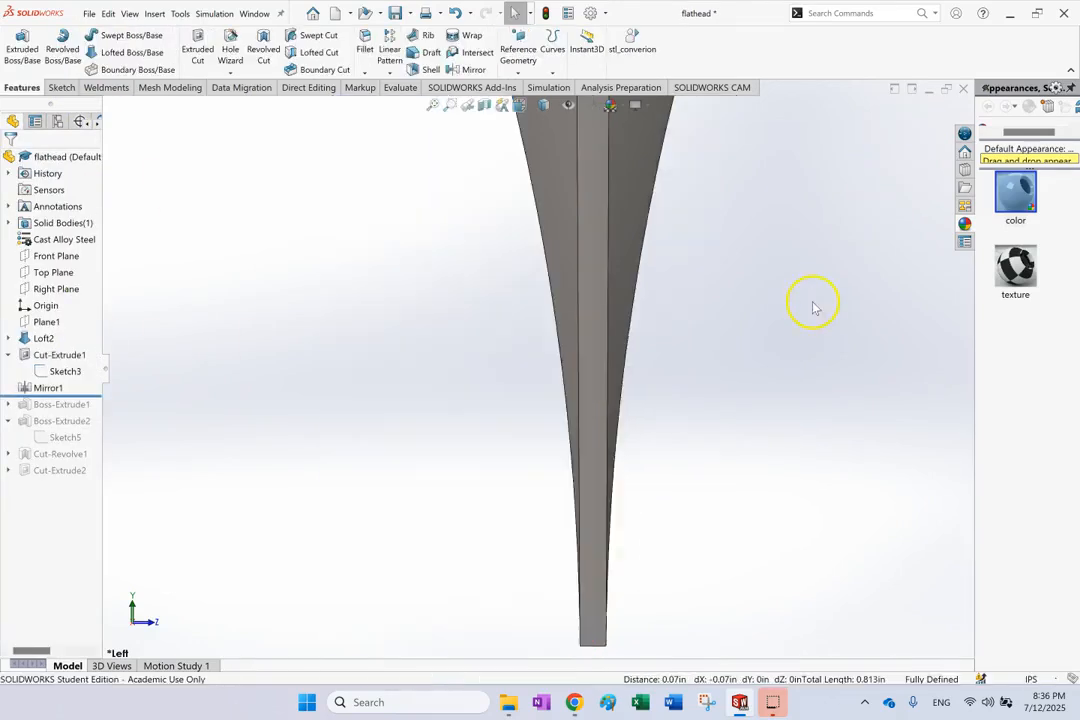
Inspect the mirrored arc cut faces on both sides of the flathead tip
left_click(563, 343)
left_click(718, 414)
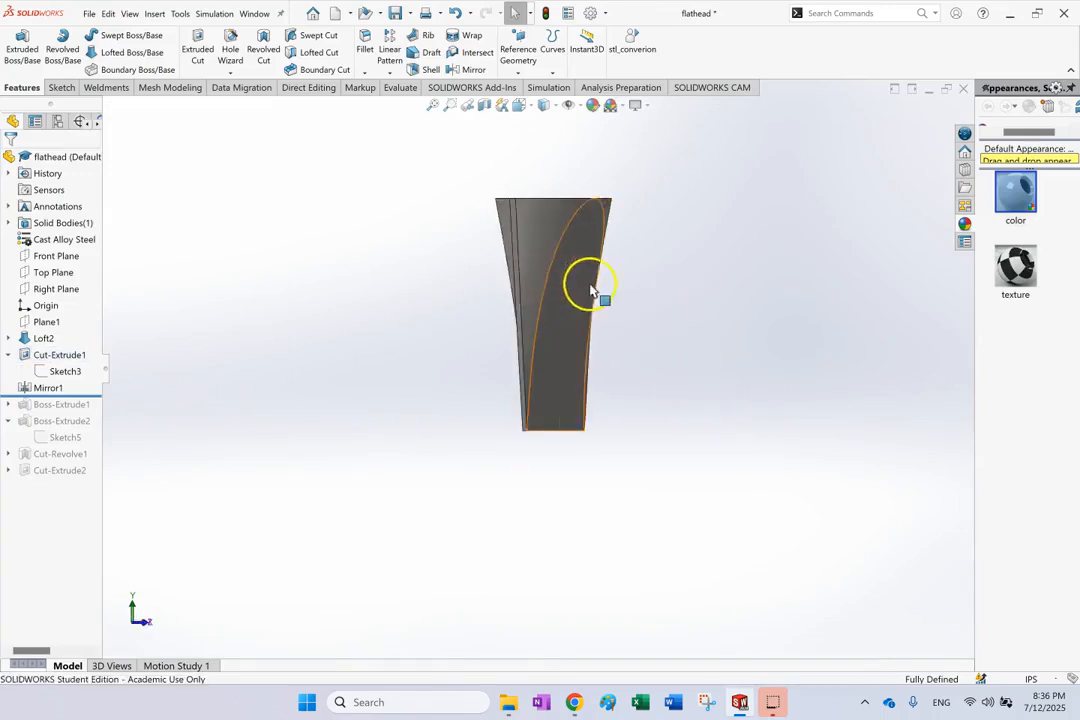
left_click(590, 290)
key("Left")
key("Right")
key("Right")
key("Right")
key("Right")
key("Right")
key("Right")
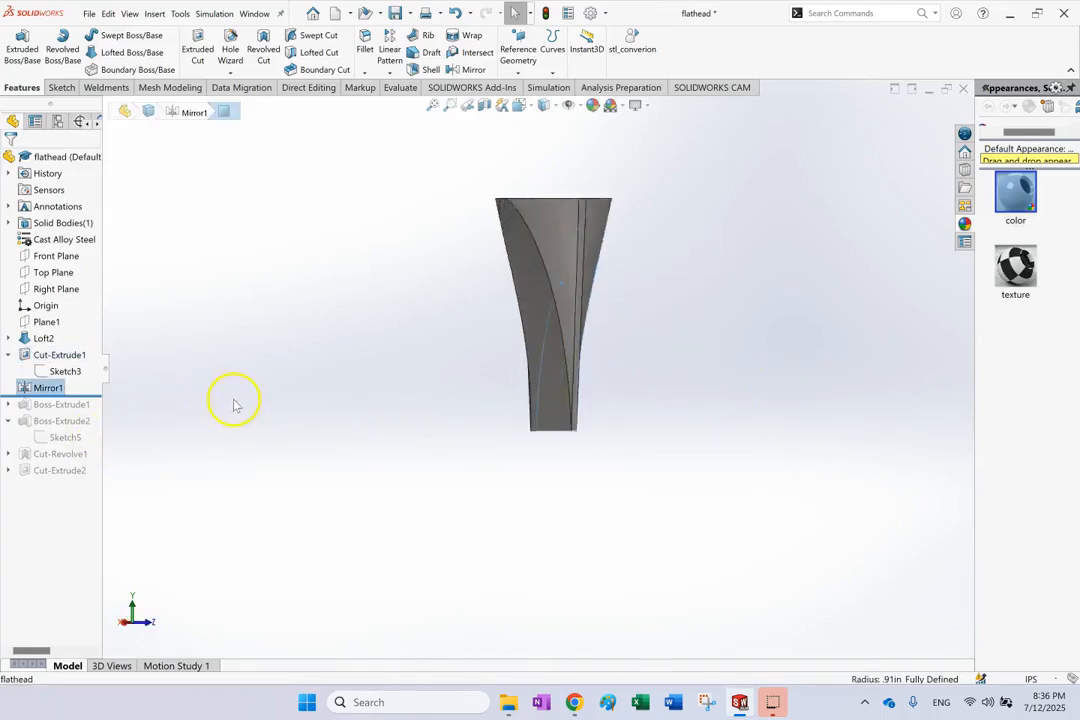
Roll the feature history forward past Boss-Extrude1 to bring in the cylindrical shaft
key("z")
mouse_move(77, 393)
left_mouse_down()
mouse_move(75, 425)
mouse_move(75, 412)
left_mouse_up()
scroll(420, 319, "up", 2)
scroll(173, 366, "down", 3)
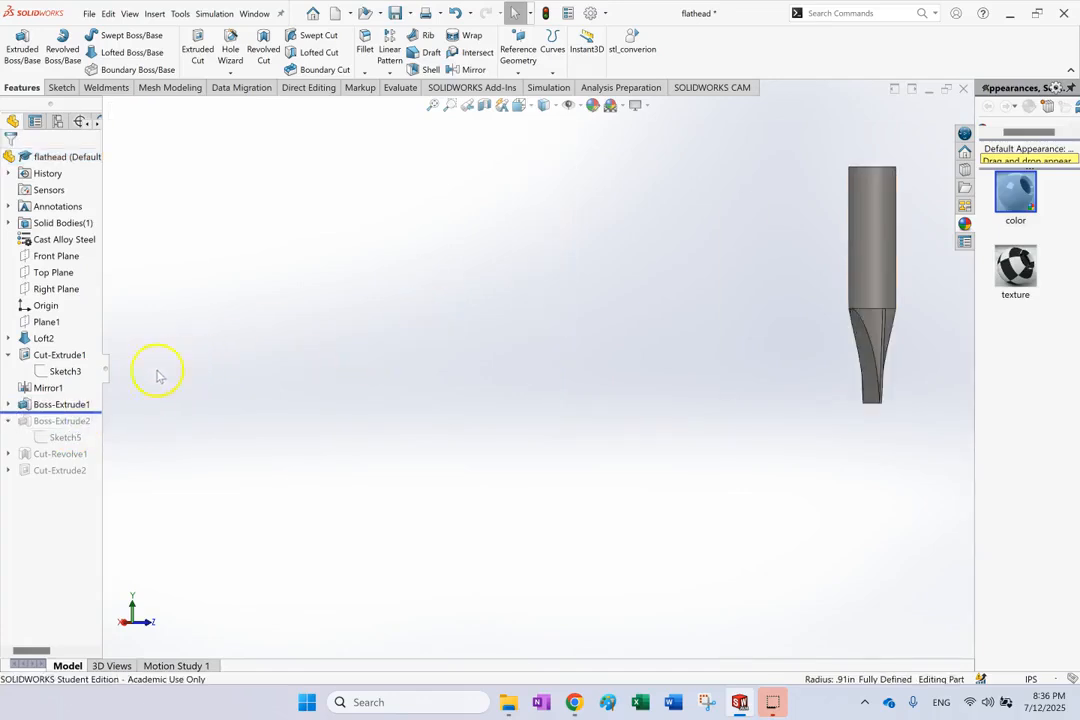
Roll the feature history forward past Boss-Extrude2 and its Sketch5 to bring in the hexagonal shank
mouse_move(90, 410)
left_mouse_down()
mouse_move(87, 453)
mouse_move(90, 440)
left_mouse_up()
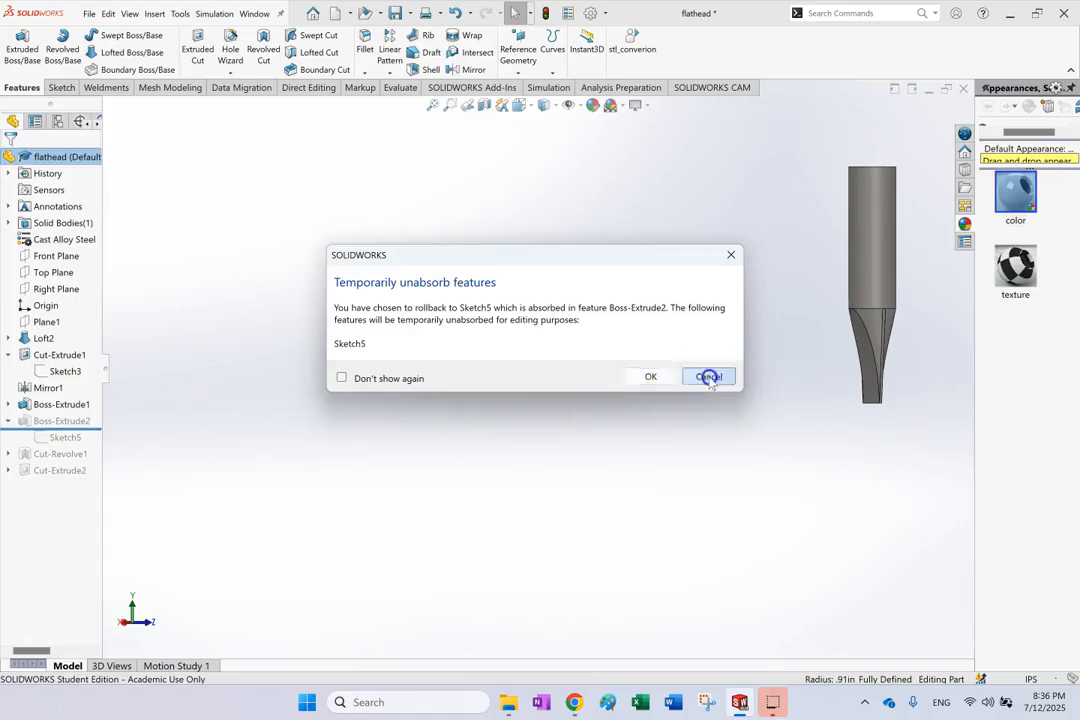
left_click(700, 374)
scroll(232, 390, "up", 1)
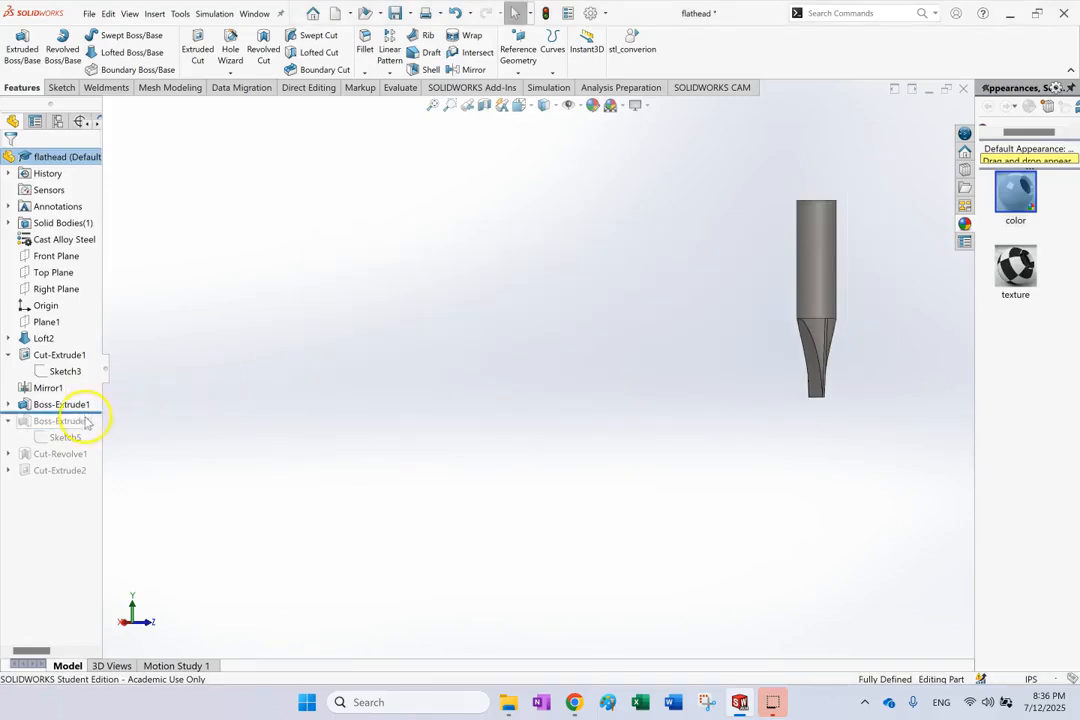
left_click_drag(107, 412, 100, 442)
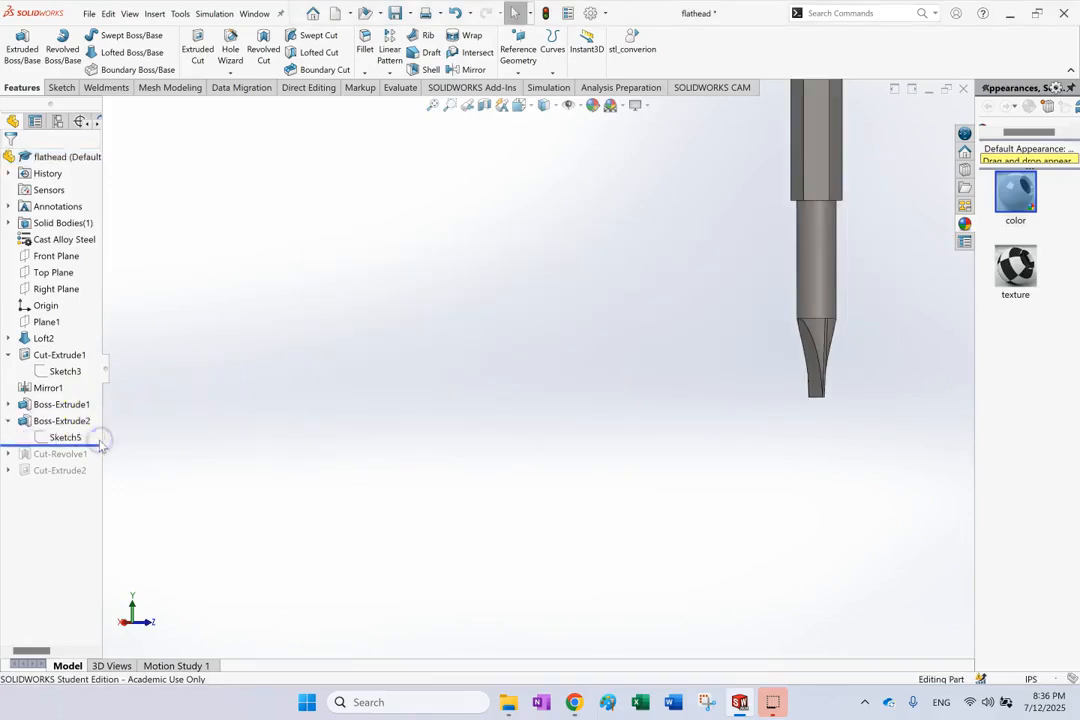
scroll(762, 387, "up", 4)
scroll(775, 240, "down", 1)
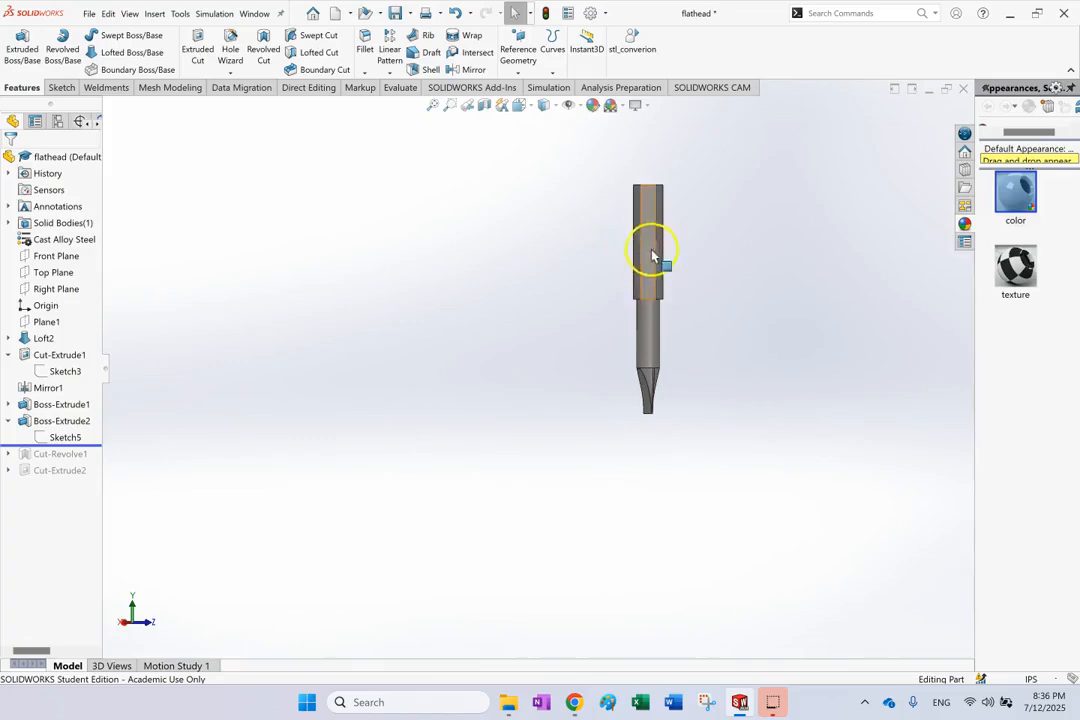
Roll the feature history forward past Cut-Revolve1 and inspect the shank's groove and chamfered hexagon ends
left_click_drag(100, 447, 96, 458)
scroll(610, 233, "down", 6)
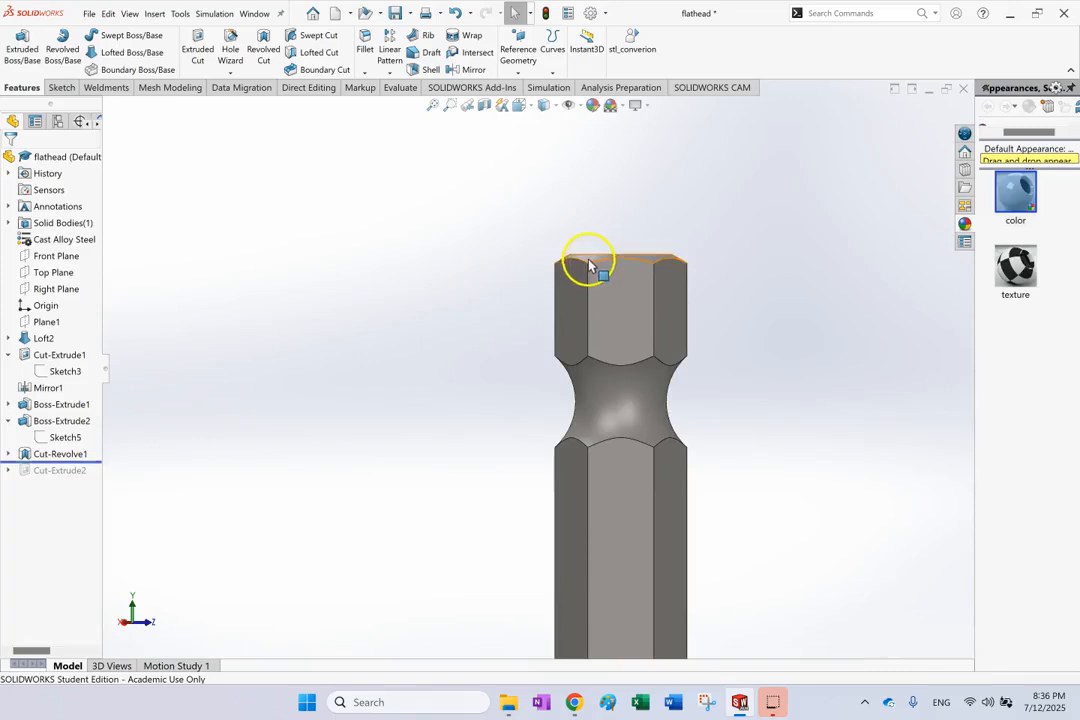
scroll(590, 265, "up", 7)
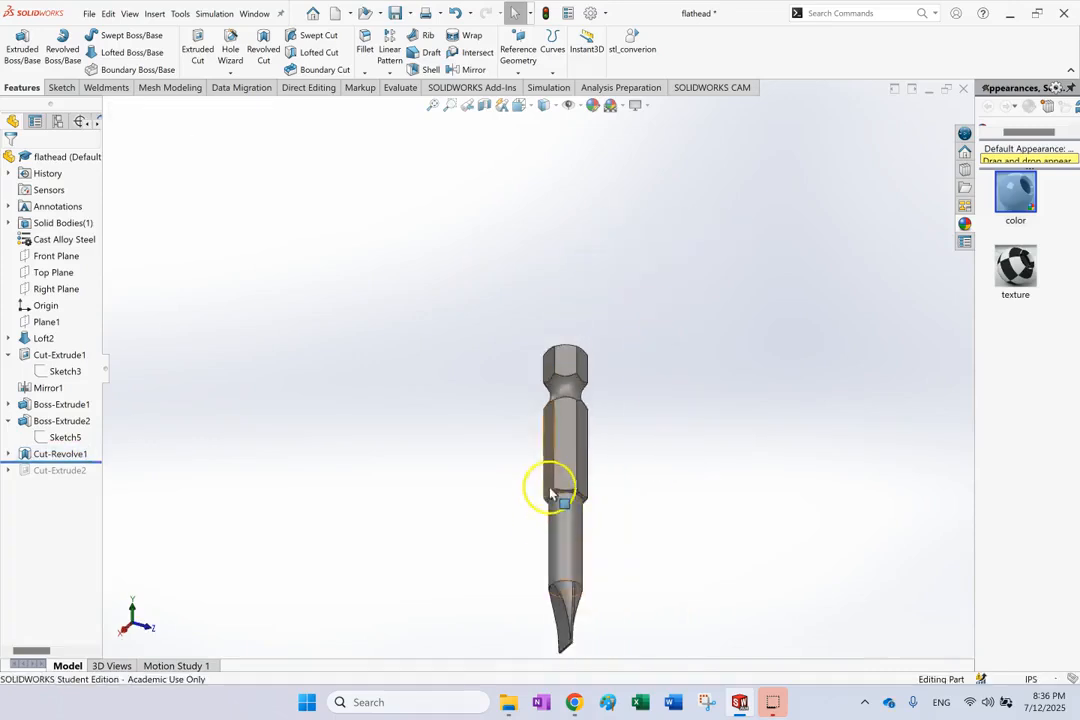
scroll(549, 497, "down", 3)
left_click(553, 482)
left_click(586, 292)
left_click(750, 386)
scroll(683, 395, "up", 2)
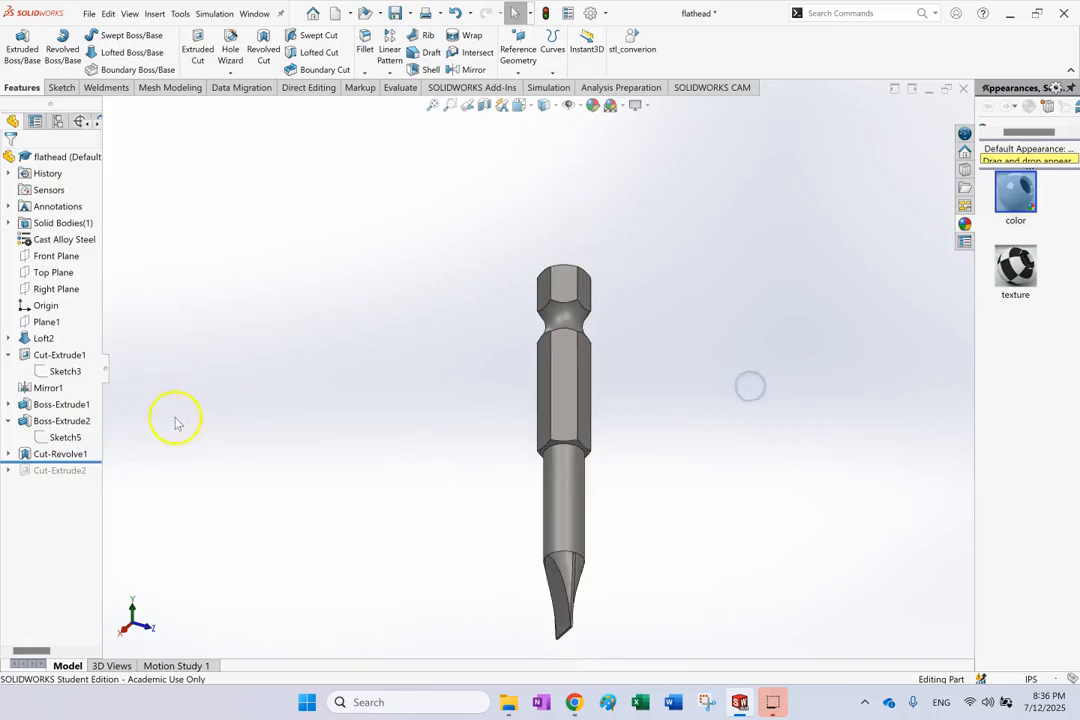
Roll the feature history forward past Cut-Extrude2 and inspect the S2SL6 text engraved on the hexagonal shank
left_click_drag(104, 462, 98, 479)
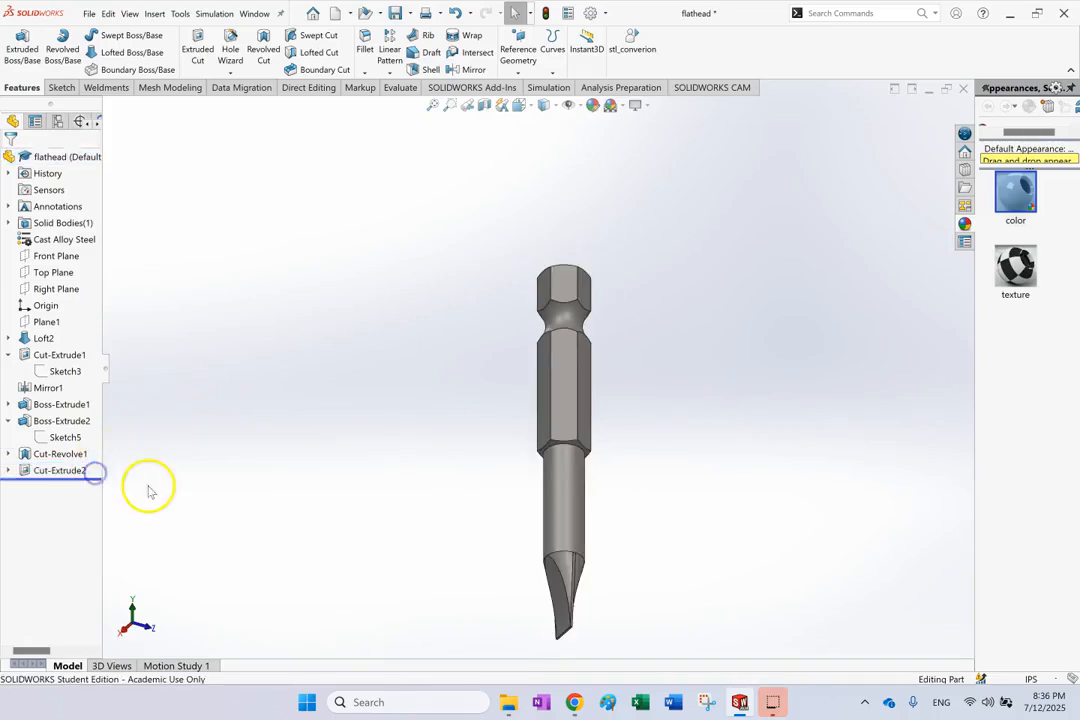
left_click(58, 470)
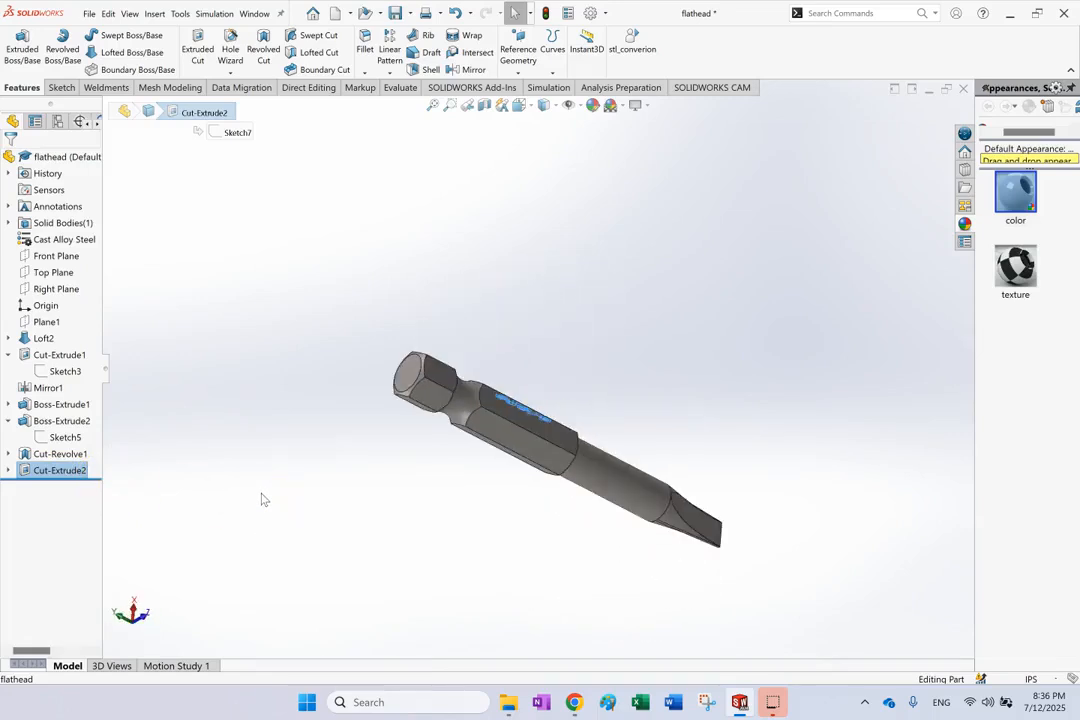
left_click(686, 387)
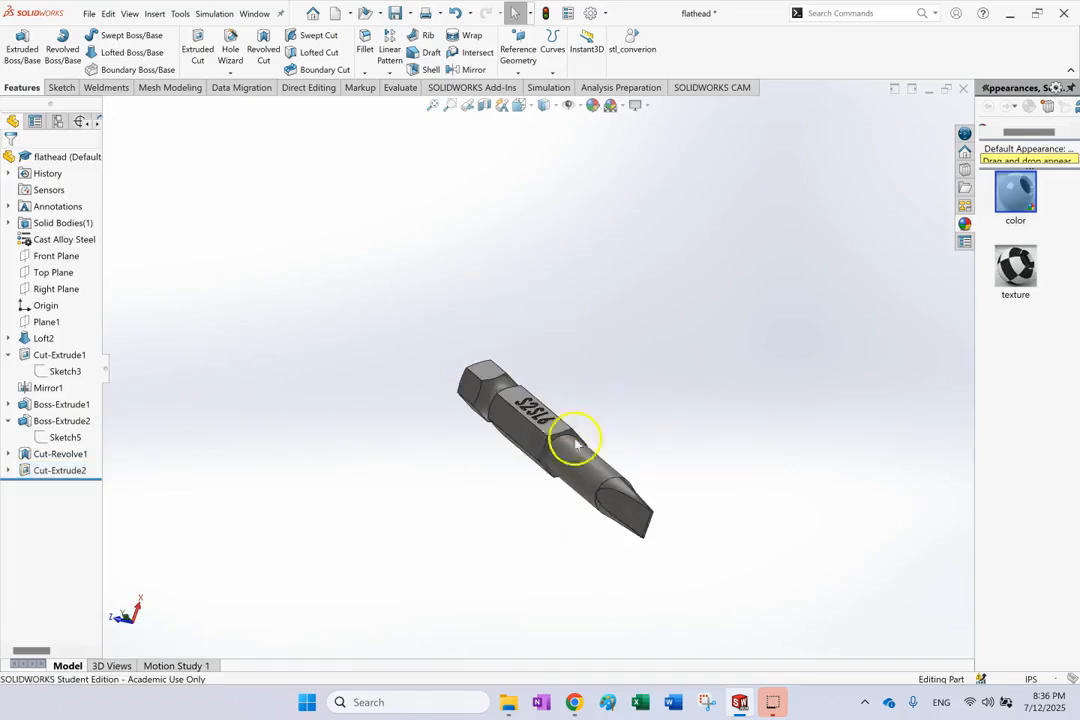
scroll(559, 456, "down", 2)
left_click(692, 384)
scroll(680, 366, "up", 2)
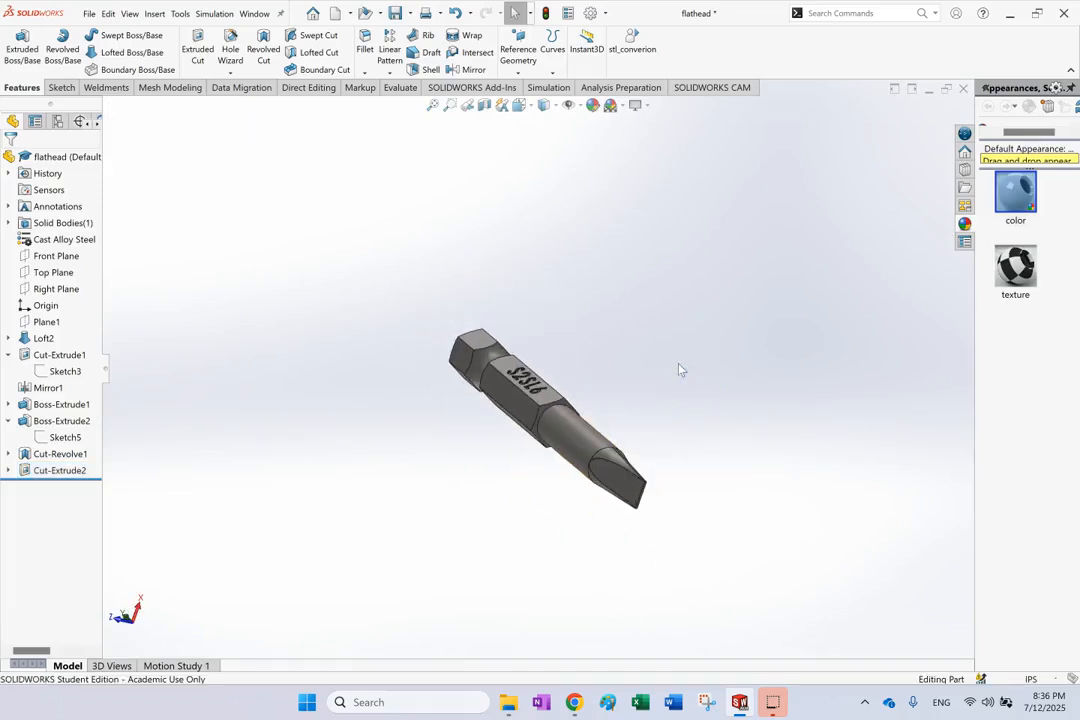
key("Down")
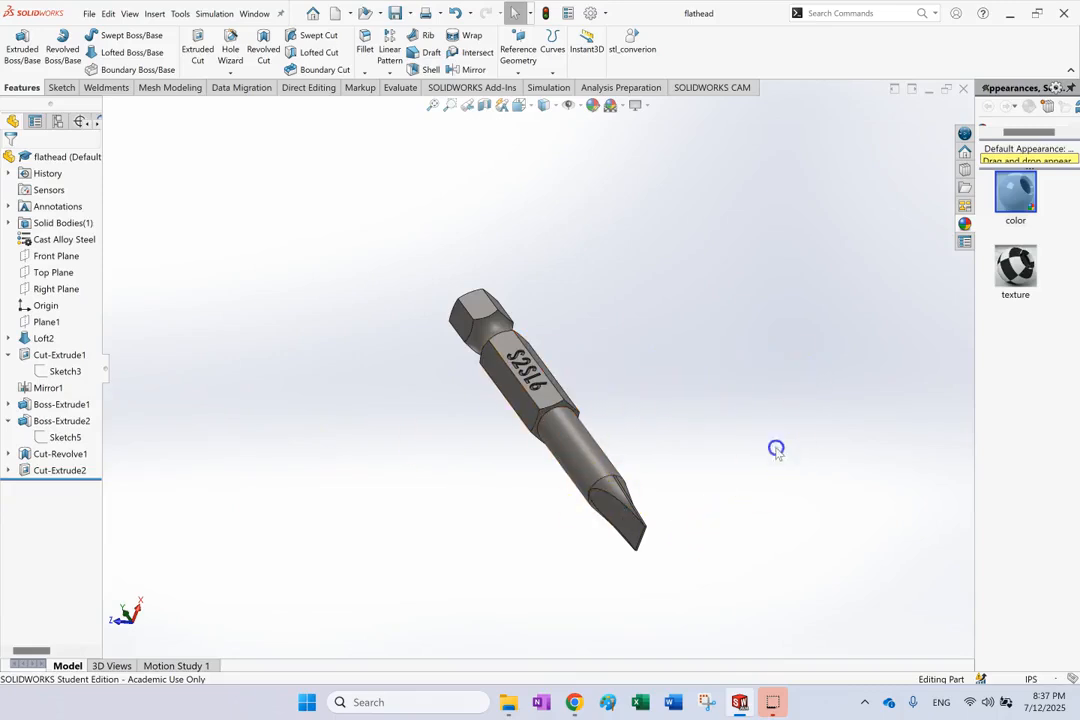
Examine the completed flathead bit from several angles, including a close look at its tip
middle_click_drag(777, 454, 651, 461)
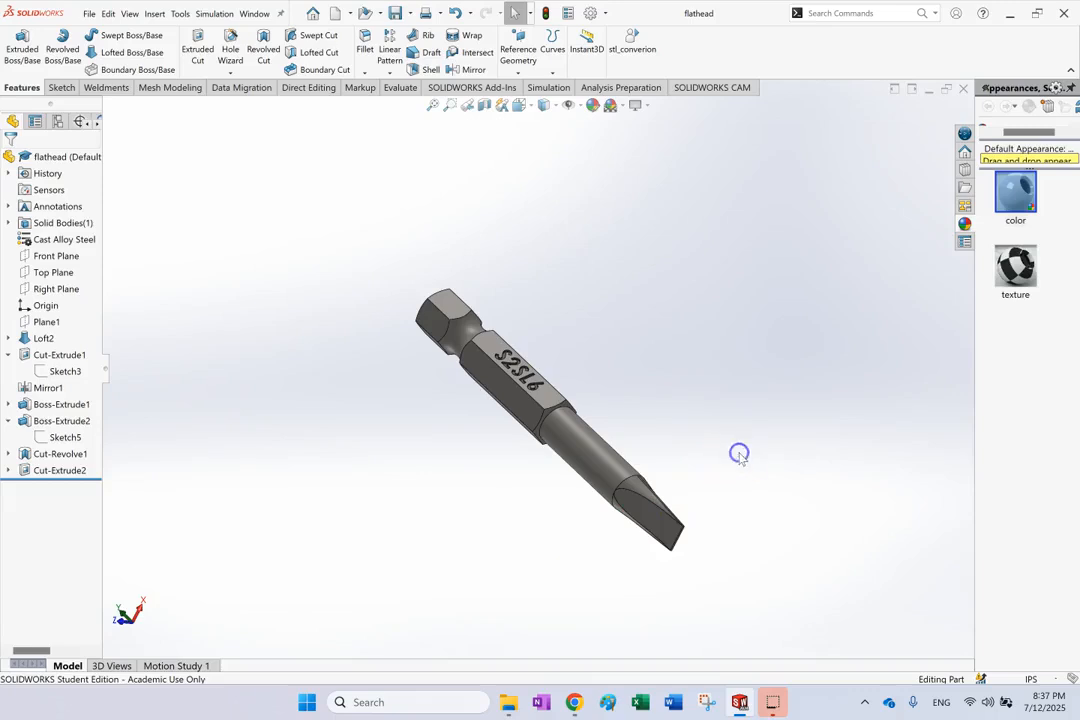
key("Left")
key("Left")
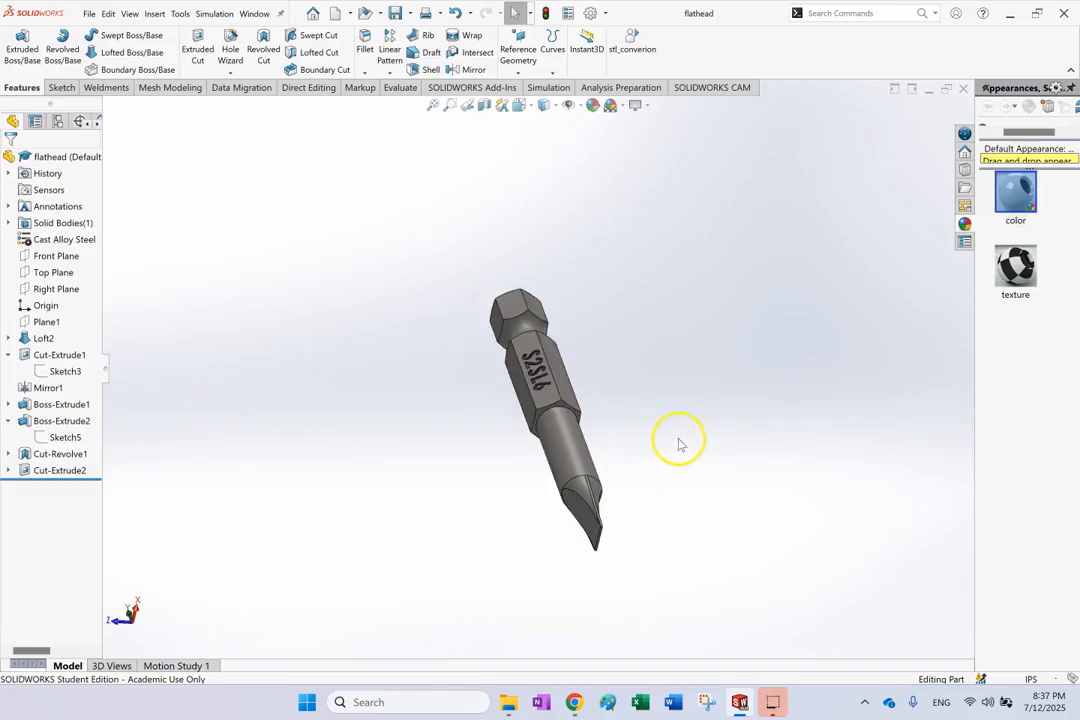
key("Up")
key("Right")
key("Right")
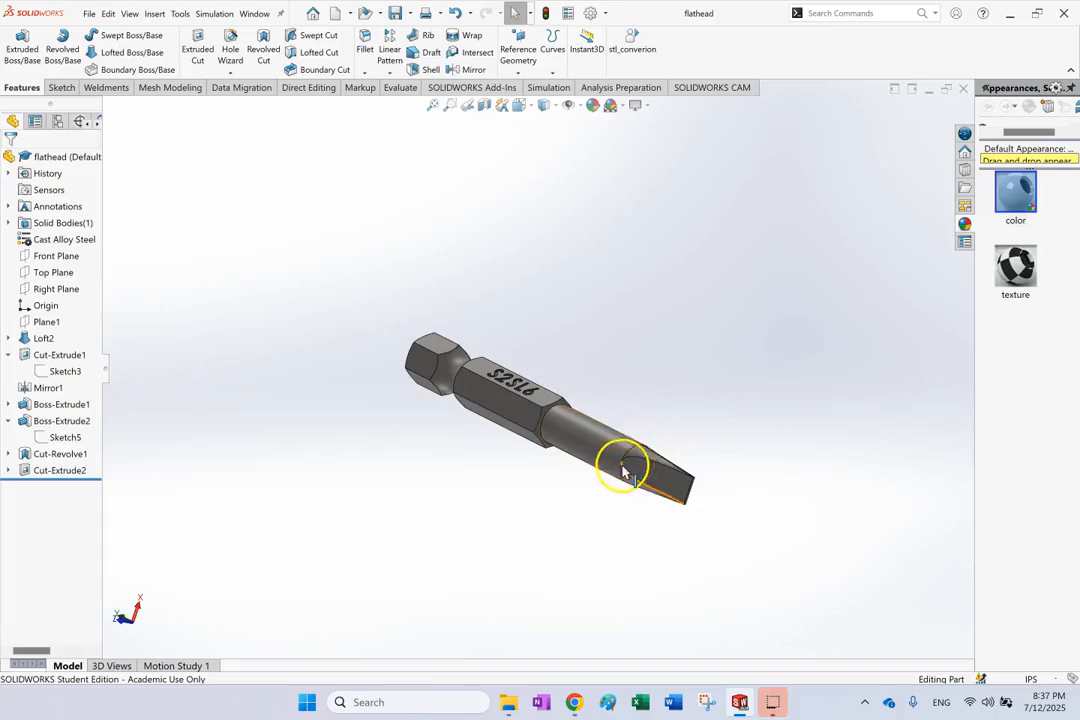
scroll(682, 477, "down", 3)
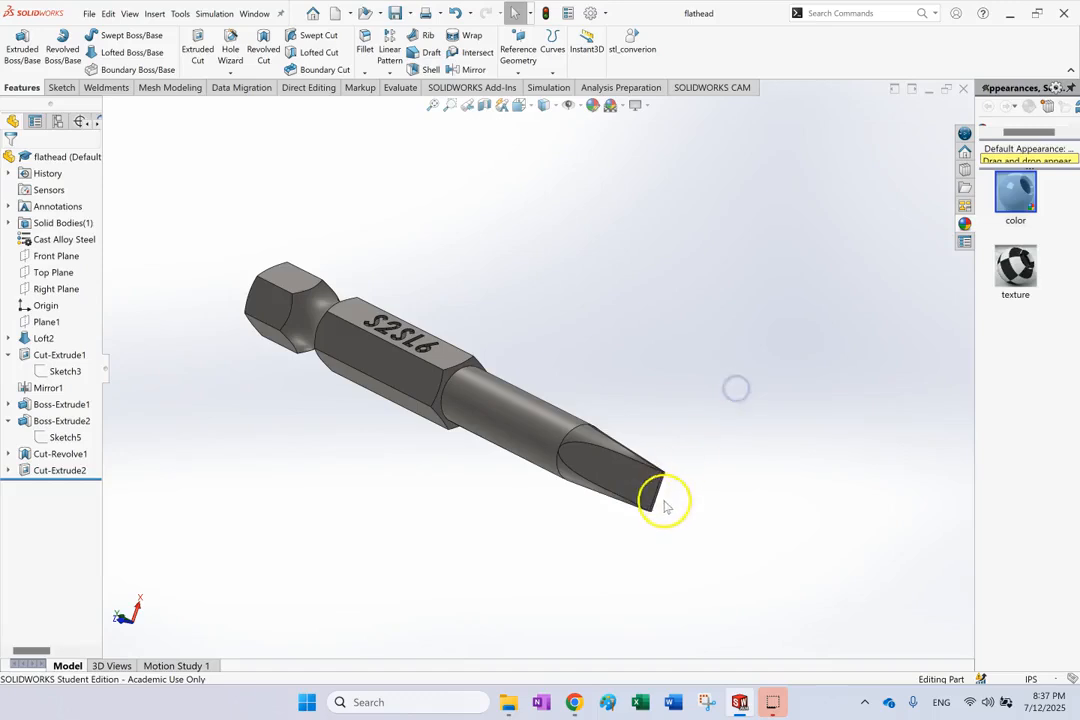
scroll(482, 366, "up", 4)
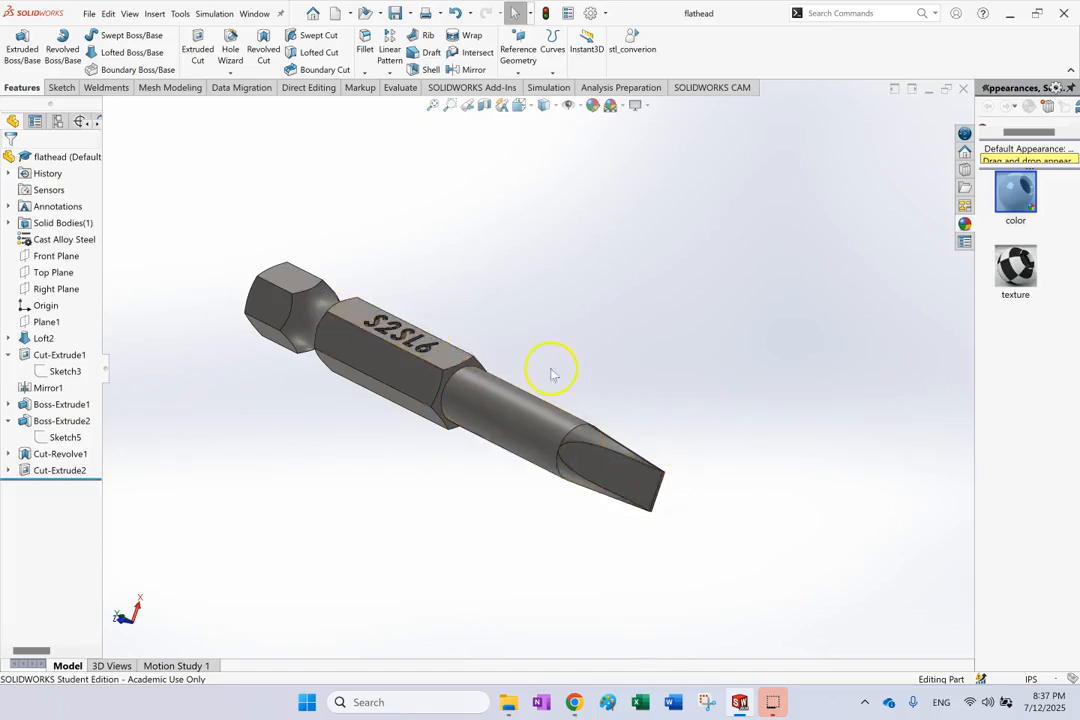
Close the flathead part and bring up the phillipshead part
middle_click_drag(649, 376, 671, 382)
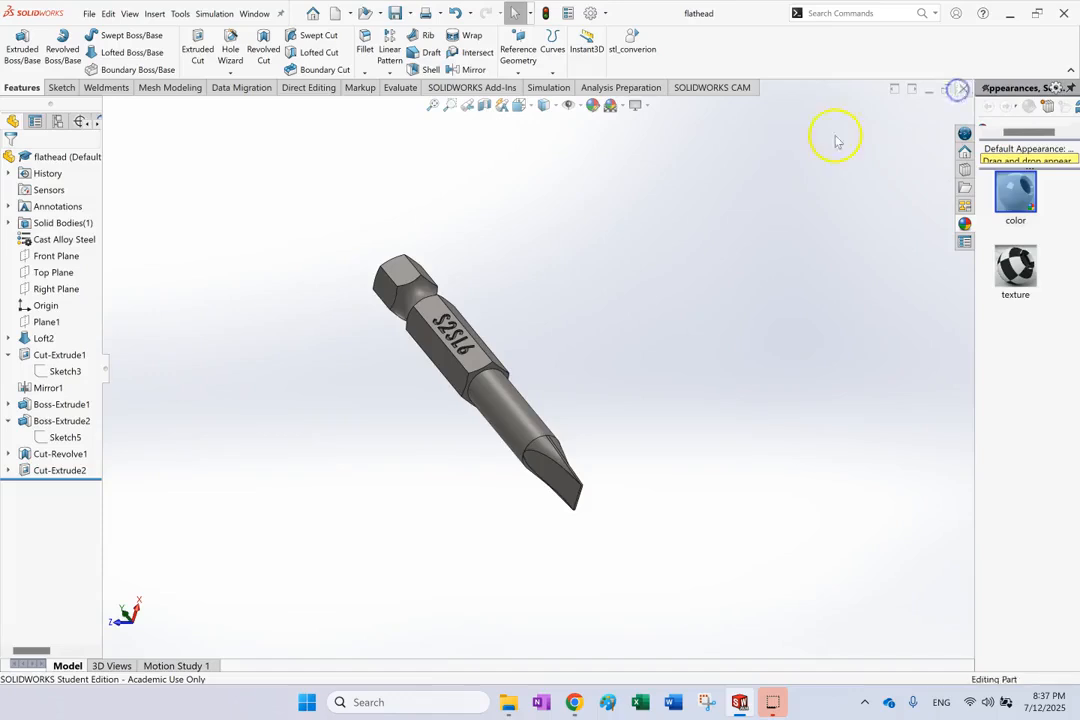
left_click(647, 283)
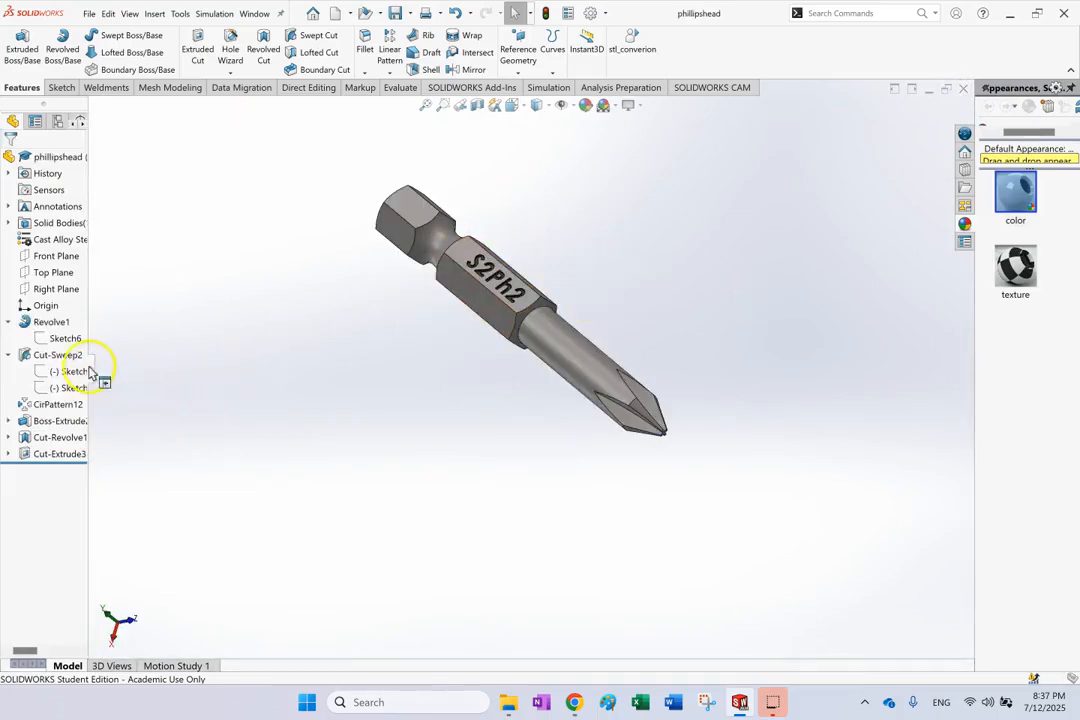
Open Sketch6 under Revolve1, examine the dimensioned half-profile including its angled tip, and exit the sketch
left_click_drag(89, 371, 135, 372)
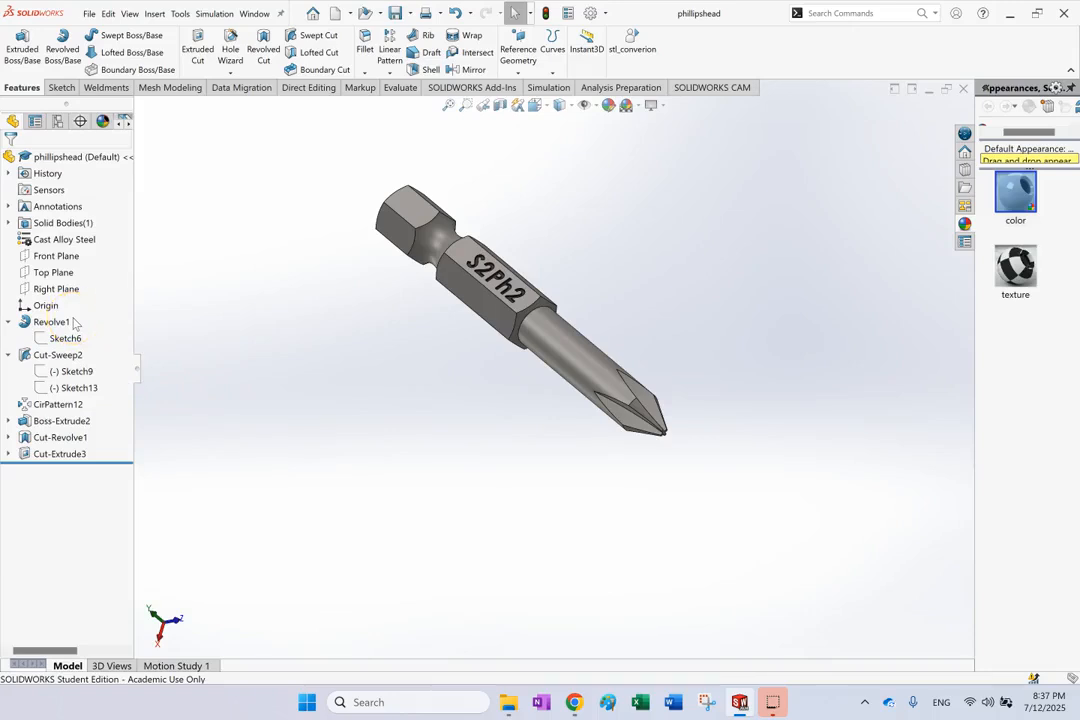
left_click(65, 339)
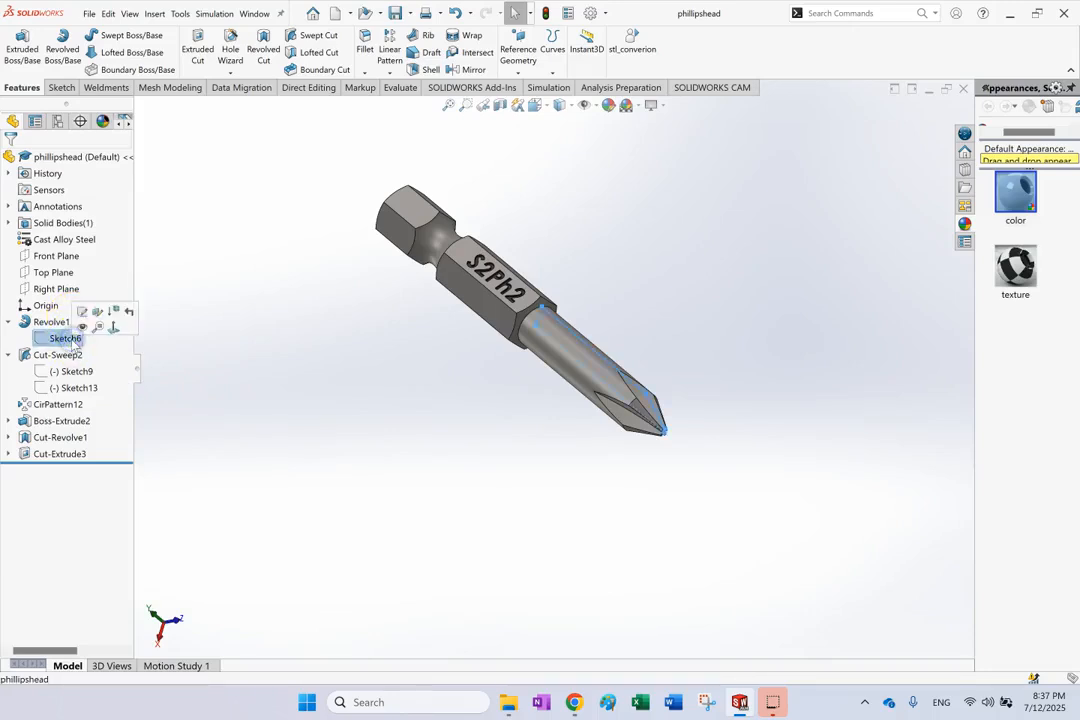
left_click(82, 312)
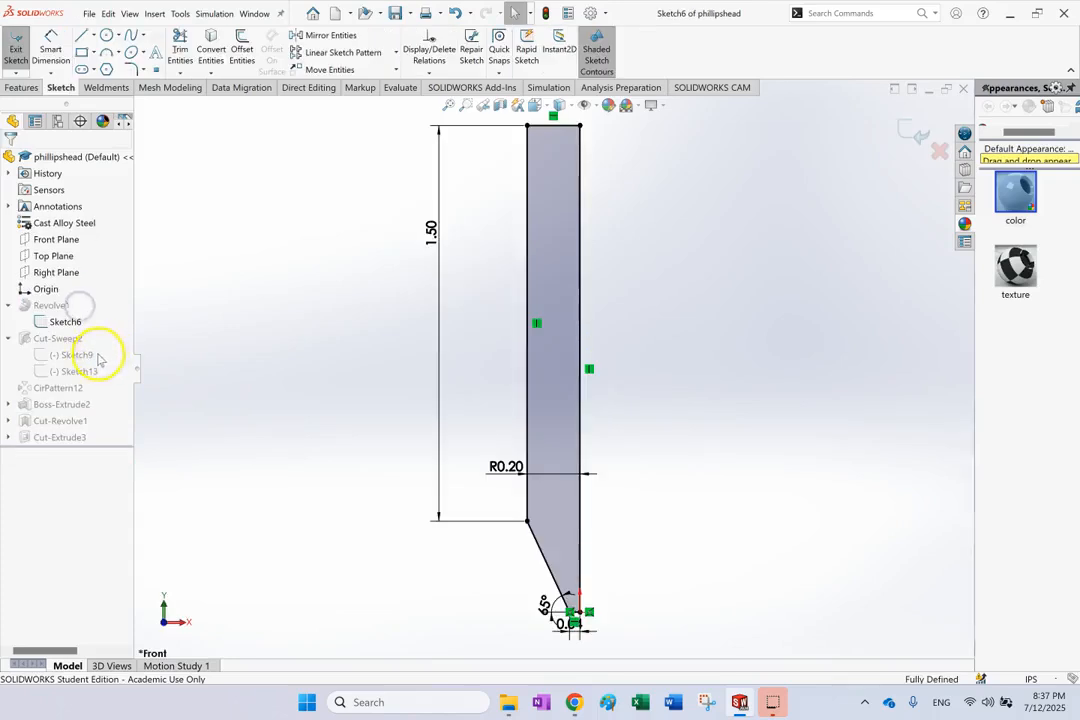
scroll(572, 550, "up", 3)
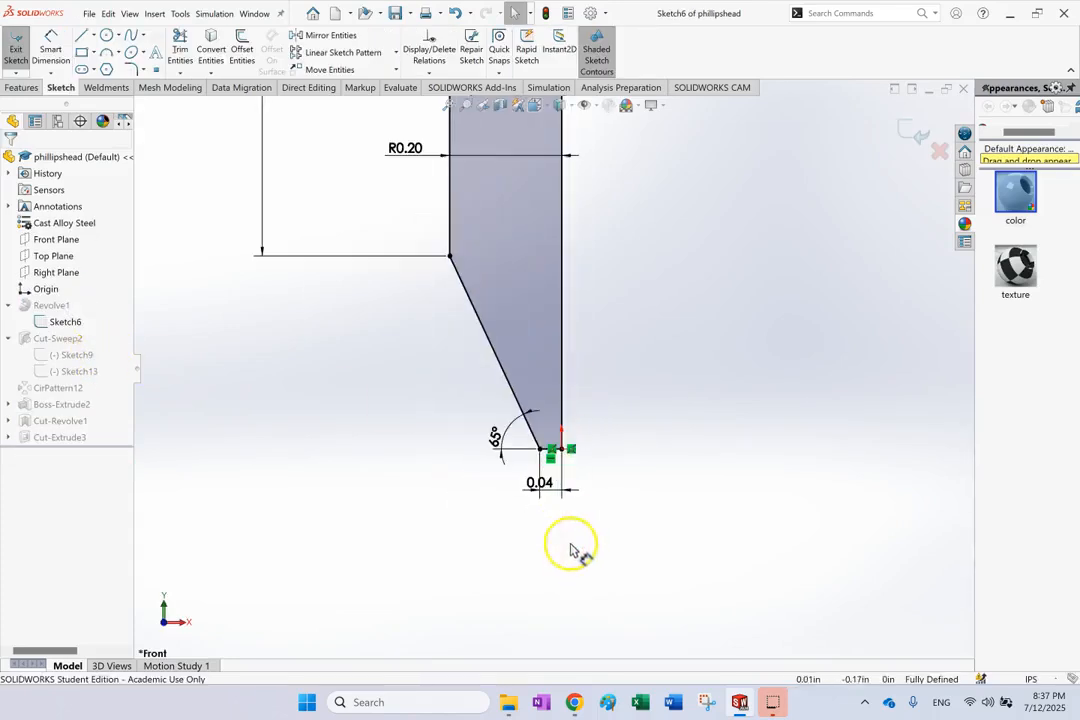
scroll(526, 463, "down", 5)
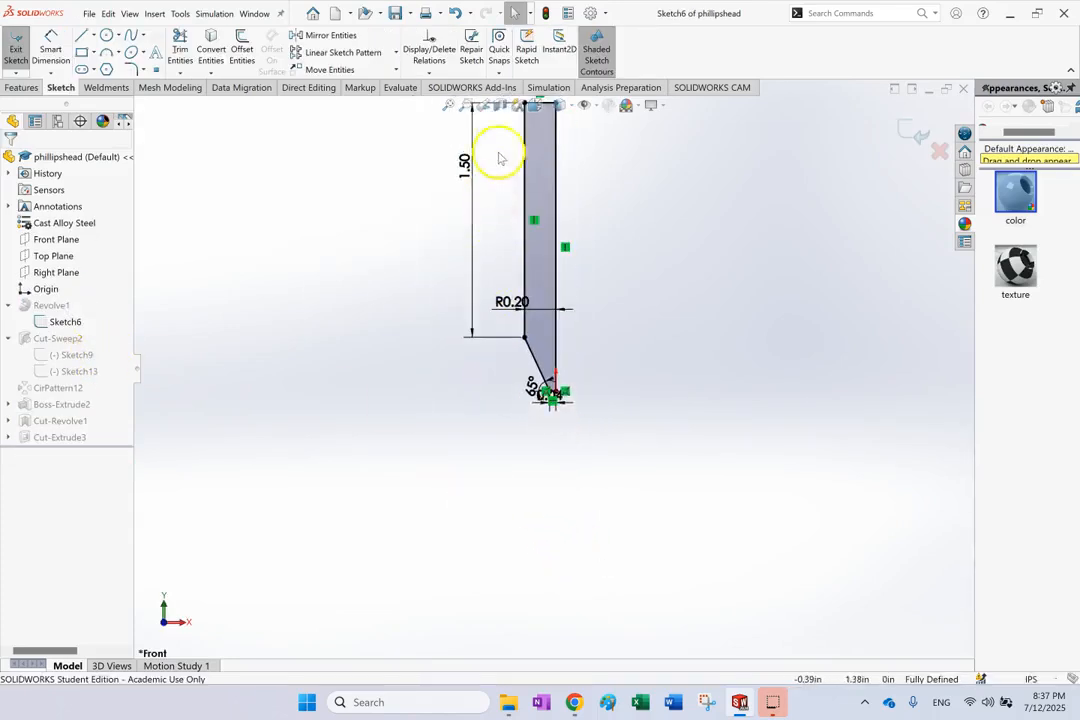
left_click(912, 131)
Roll the feature history back to just after Revolve1, and step it forward past Cut-Sweep2
mouse_move(841, 253)
middle_mouse_down()
mouse_move(687, 338)
mouse_move(609, 336)
middle_mouse_up()
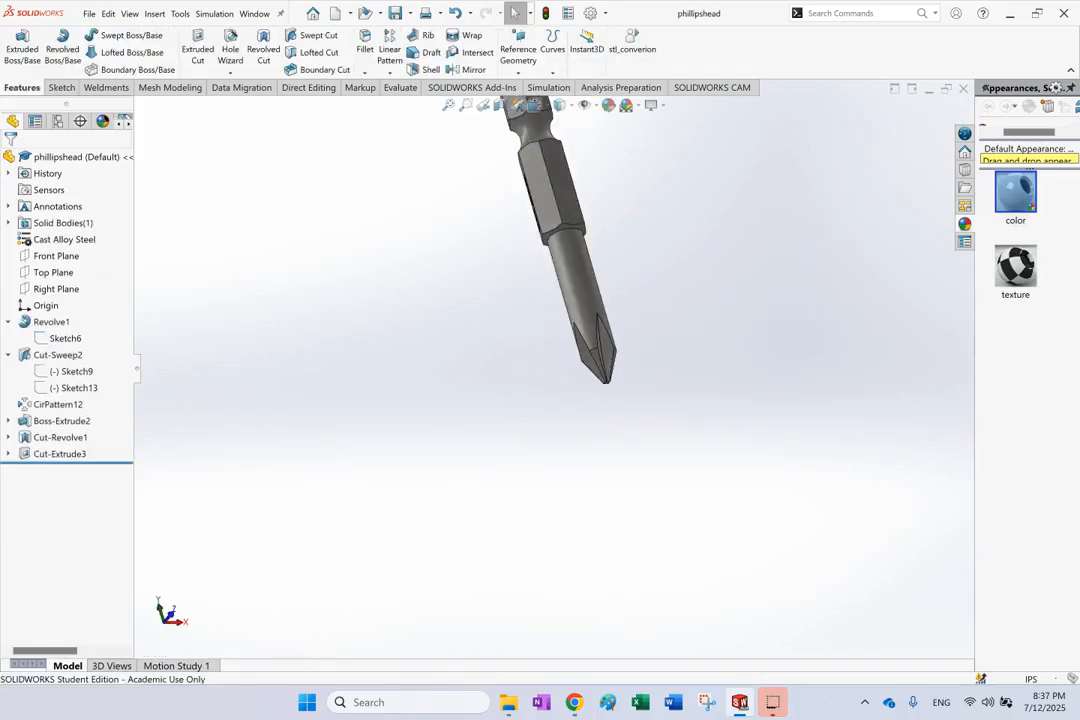
left_click_drag(133, 463, 131, 343)
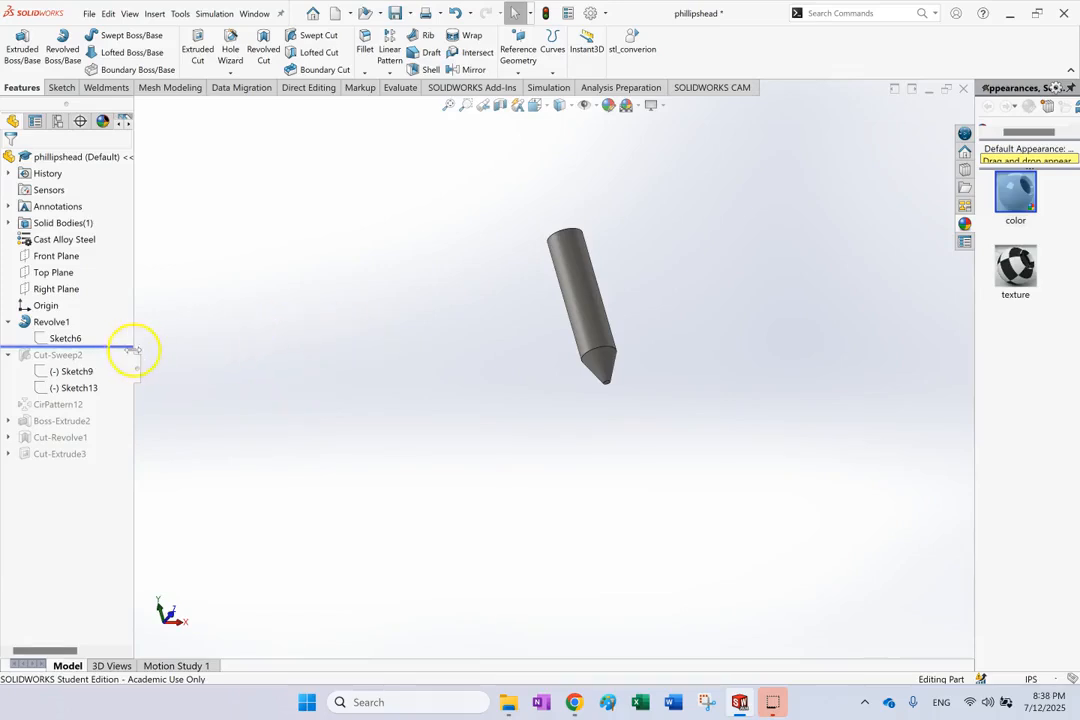
left_click_drag(131, 345, 107, 396)
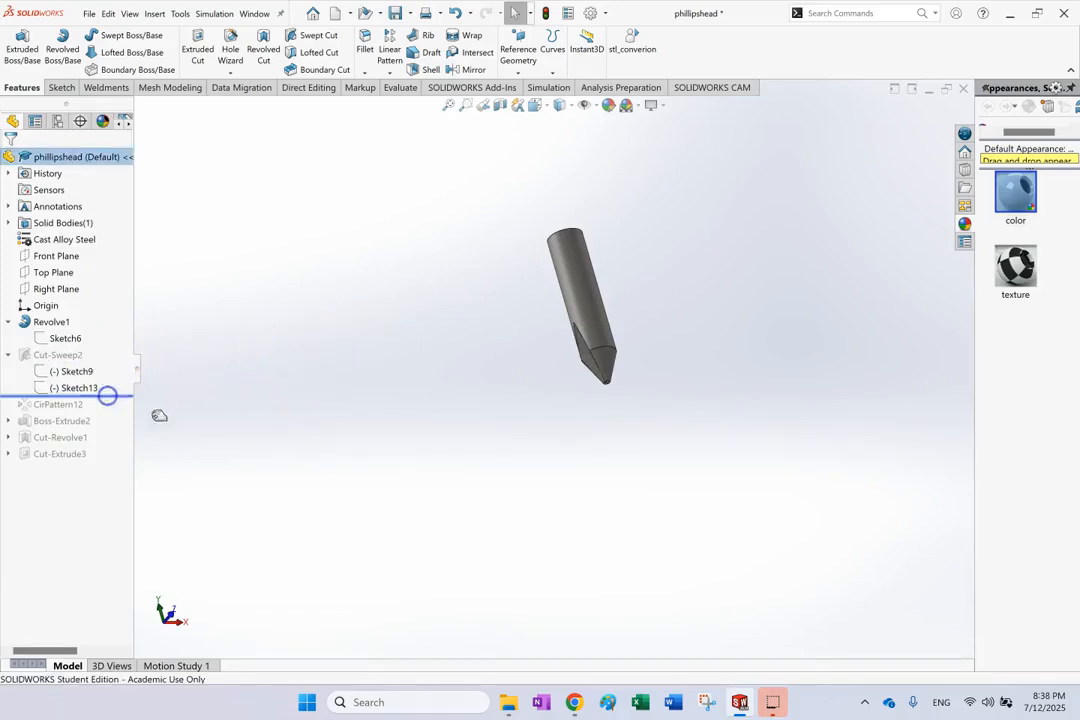
Examine the single swept groove in the bit's conical tip up close and from several angles
scroll(540, 430, "down", 4)
middle_click_drag(588, 428, 673, 294)
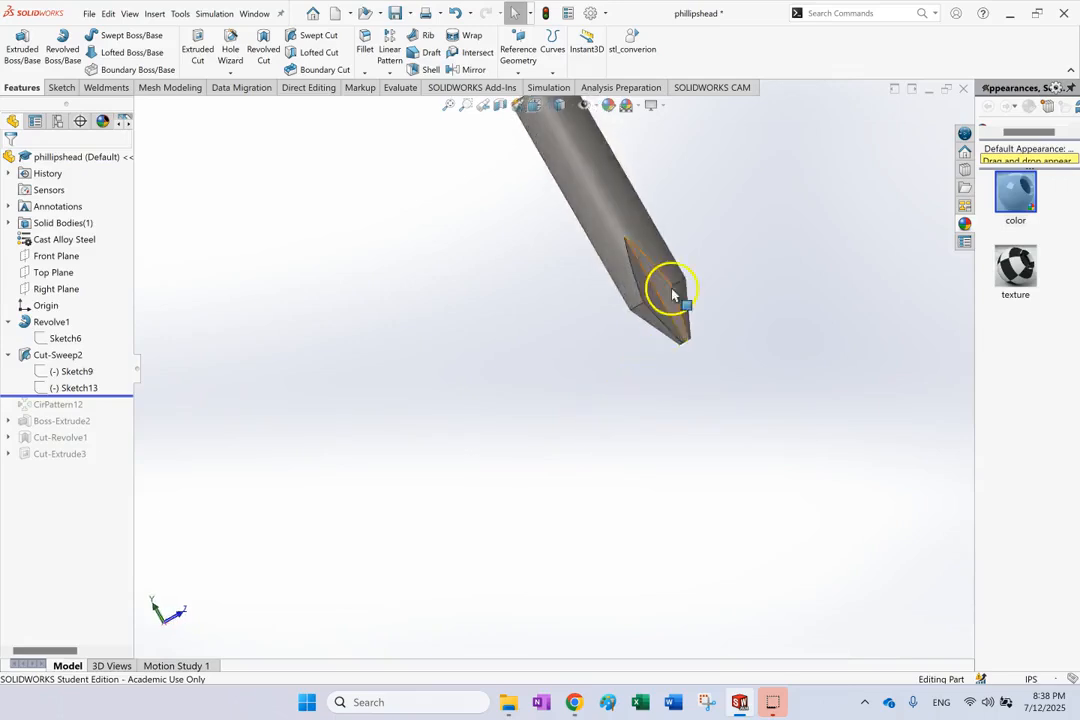
scroll(640, 300, "down", 5)
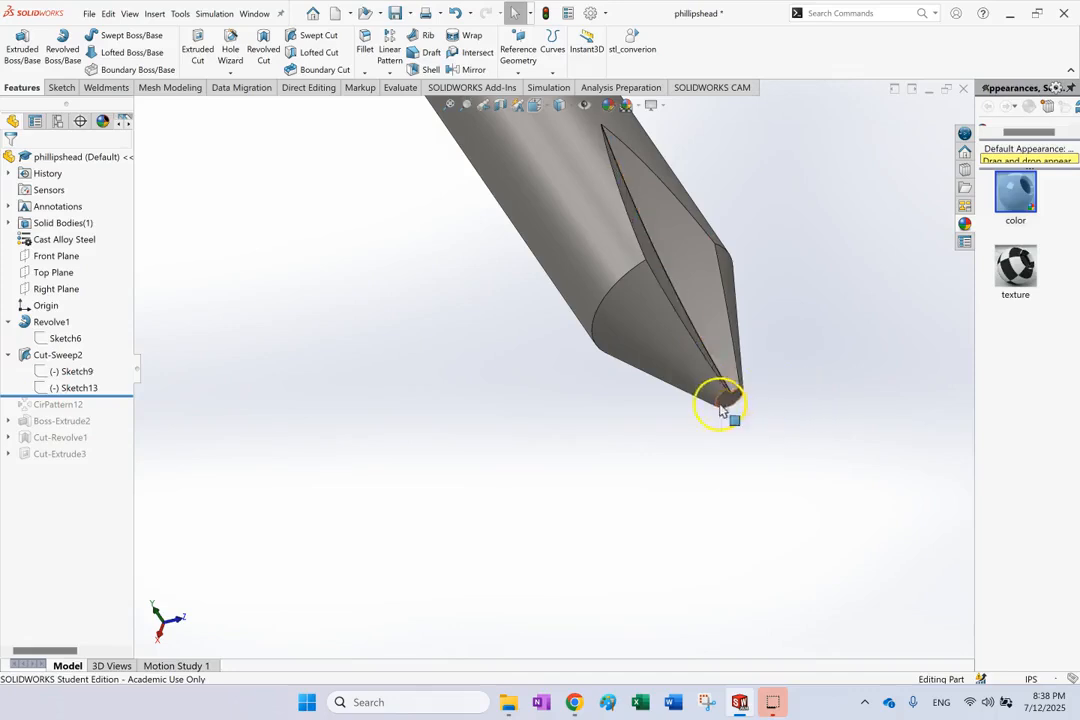
scroll(769, 397, "up", 2)
key("Left")
key("Left")
key("Left")
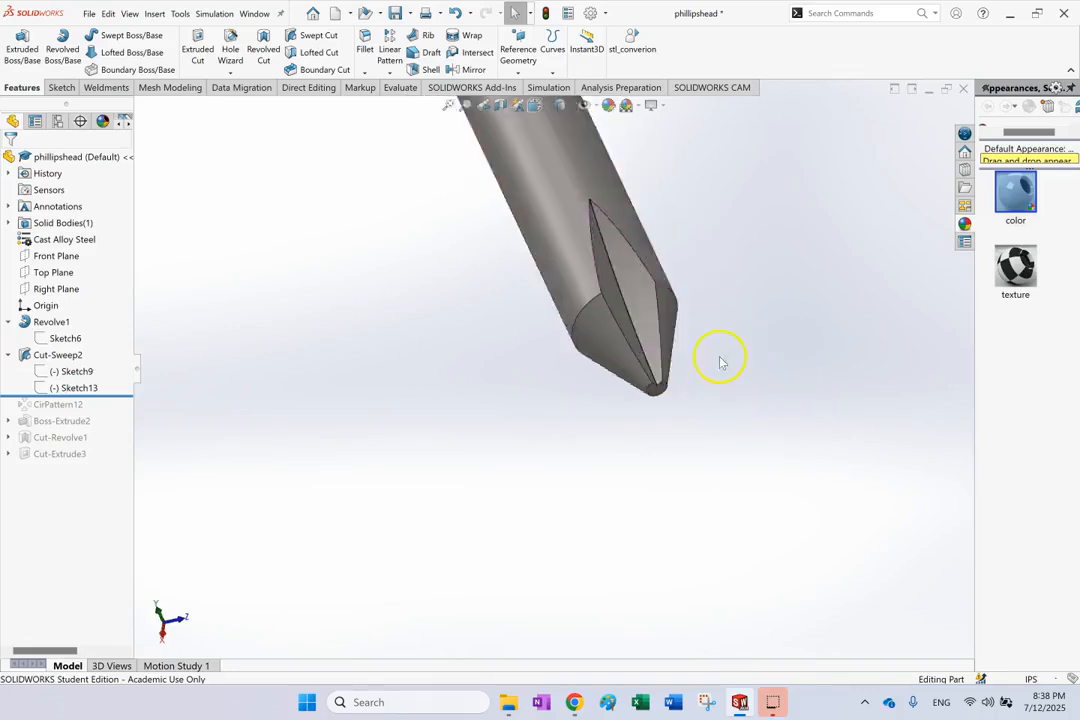
key("Up")
key("Up")
key("Right")
key("Right")
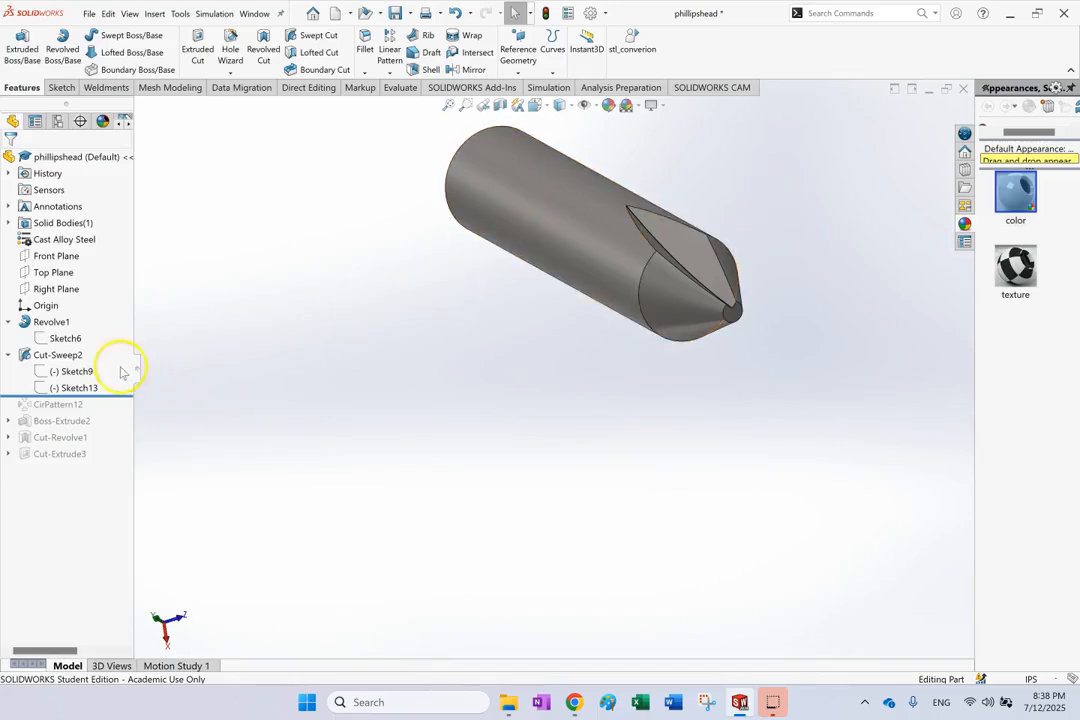
Open Sketch9 of Cut-Sweep2 and examine the square cutting profile, its offset dimensions and its inner corner near the origin
left_click(83, 372)
left_click(100, 345)
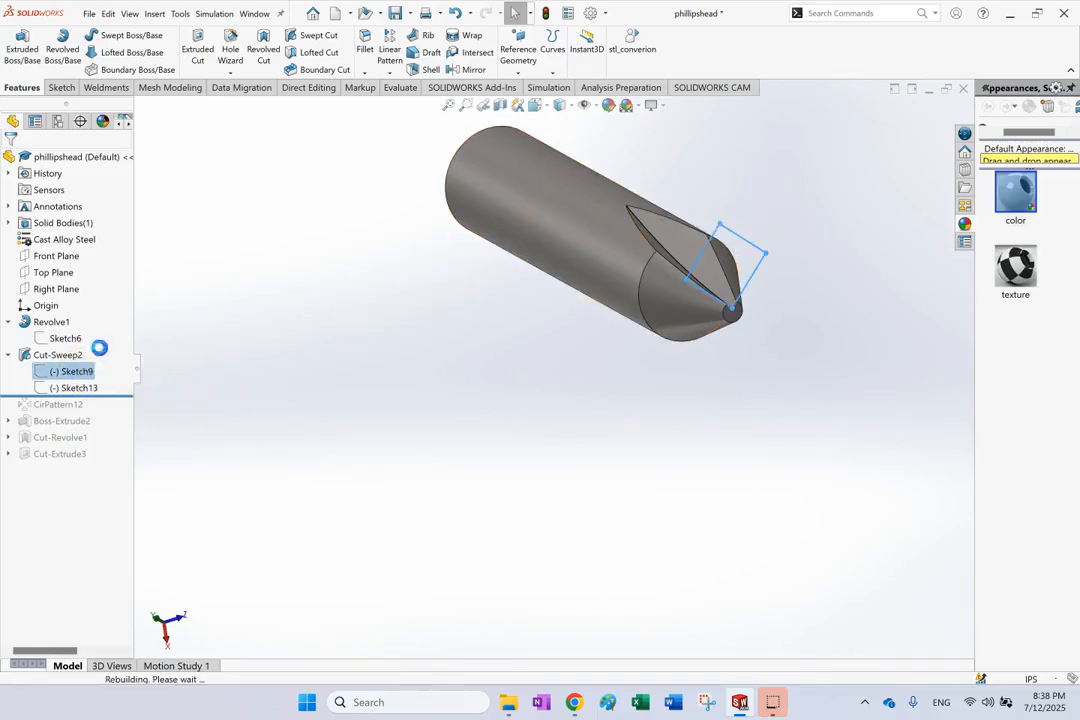
left_click(853, 281)
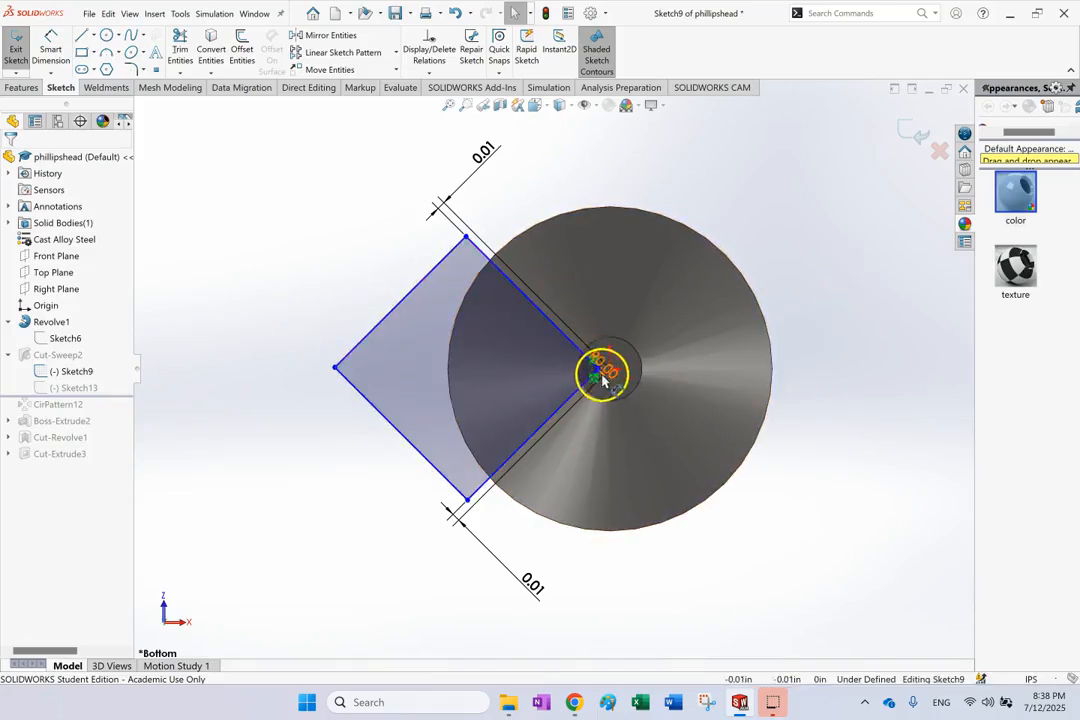
scroll(593, 370, "down", 4)
scroll(593, 370, "down", 8)
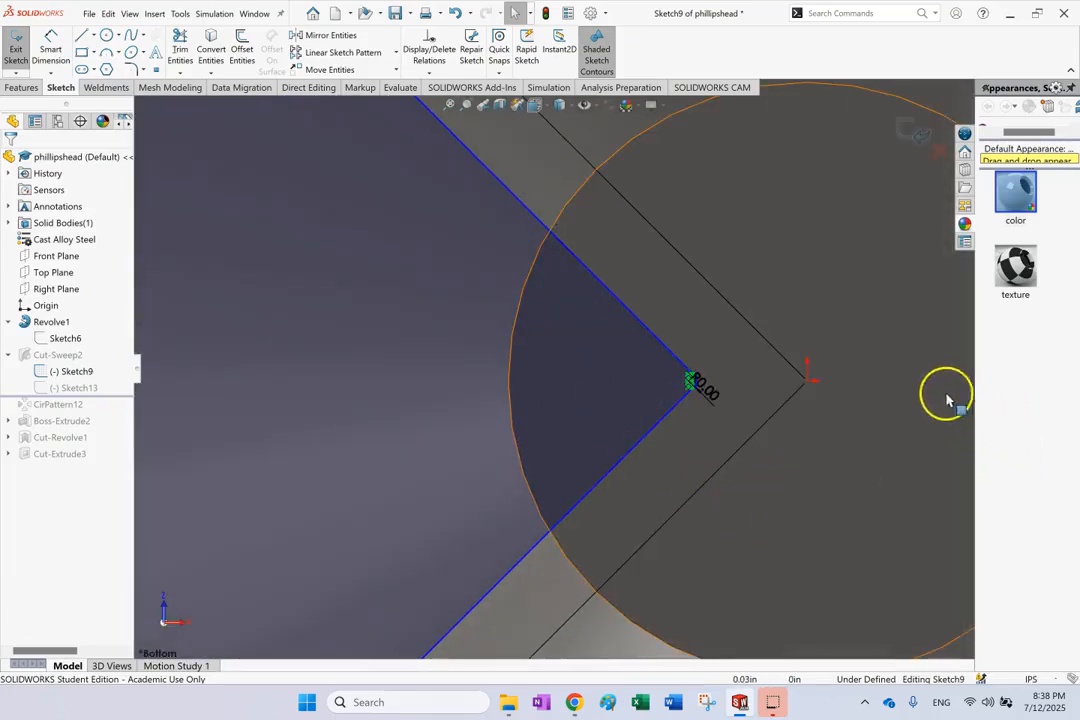
scroll(953, 380, "up", 1)
left_click_drag(975, 316, 1000, 316)
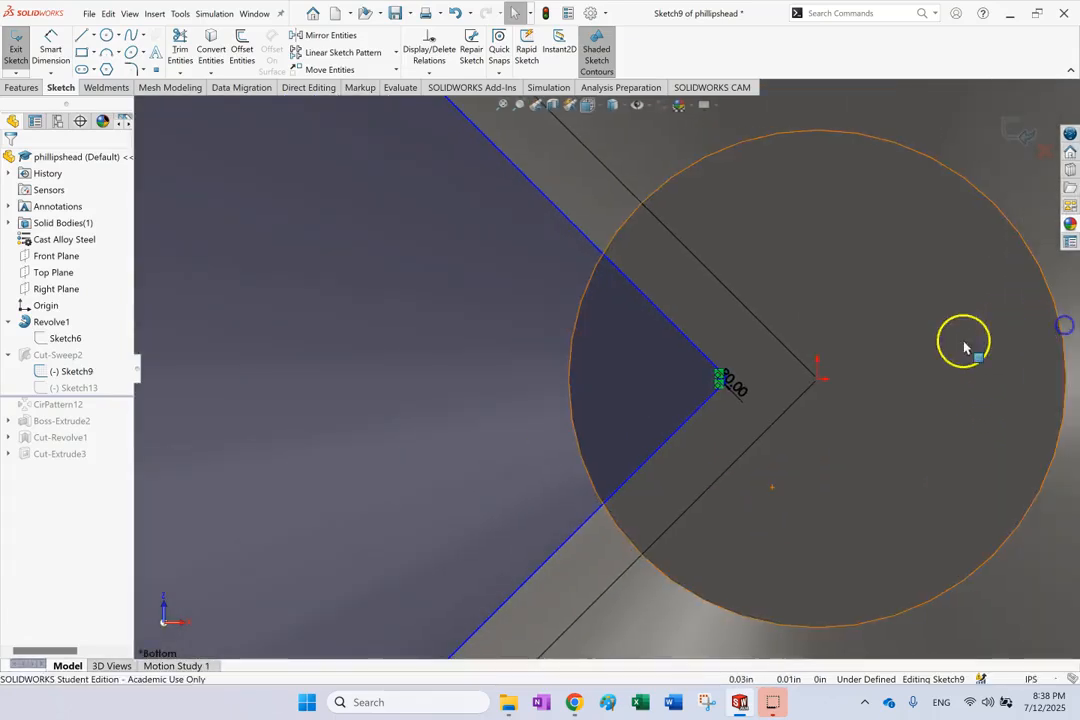
scroll(700, 340, "up", 7)
scroll(694, 320, "up", 4)
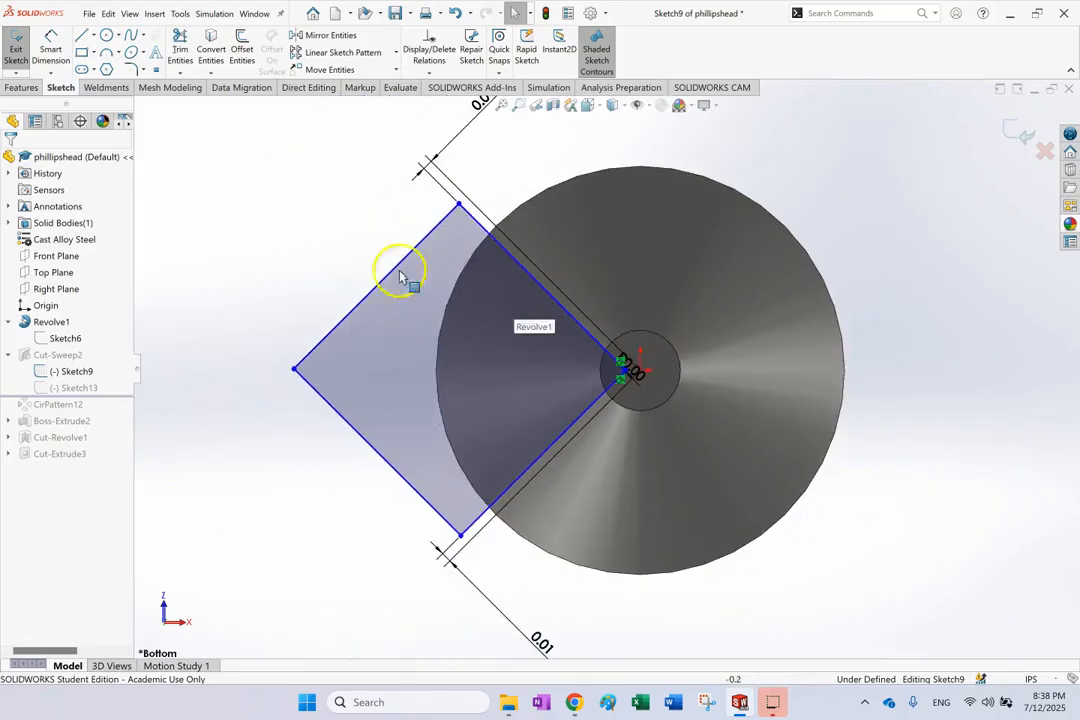
scroll(430, 185, "up", 1)
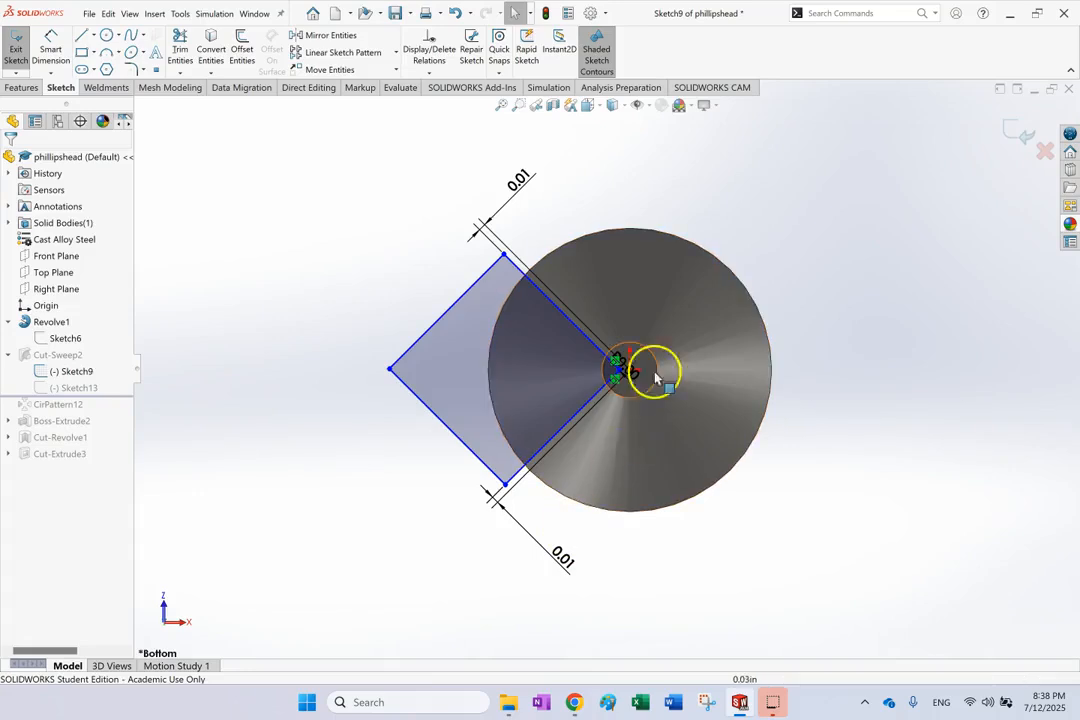
Set the radius of the square profile's rounded inner corner in Sketch9 to 0.004 in and exit the sketch
scroll(617, 390, "down", 10)
scroll(610, 360, "down", 5)
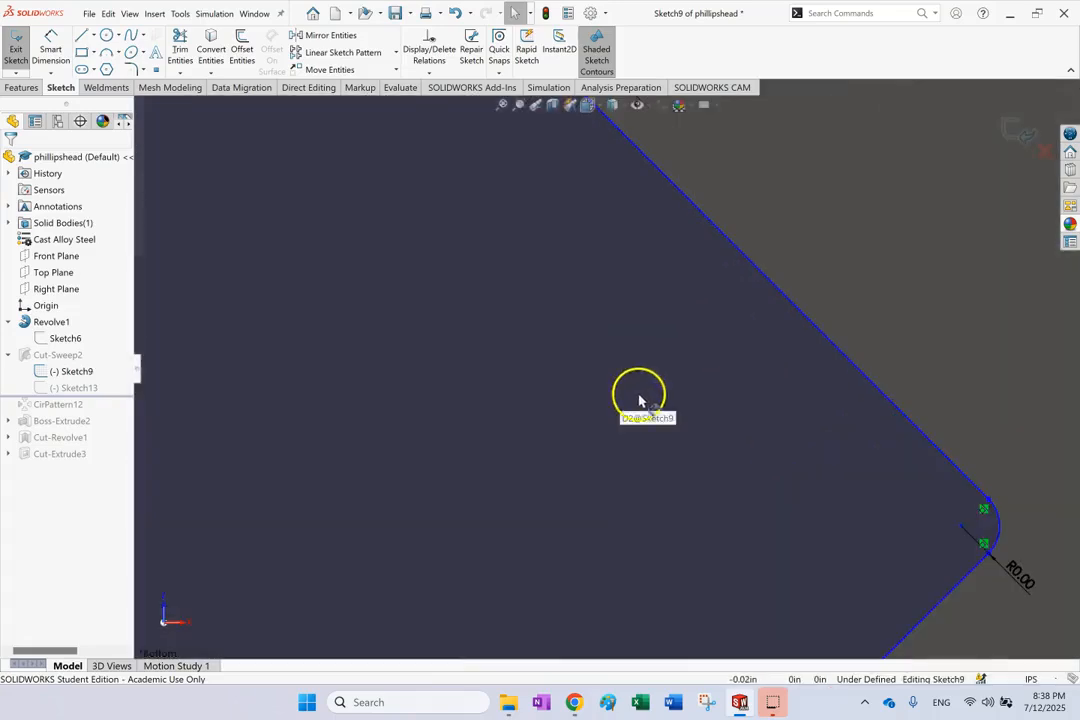
double_click(1013, 571)
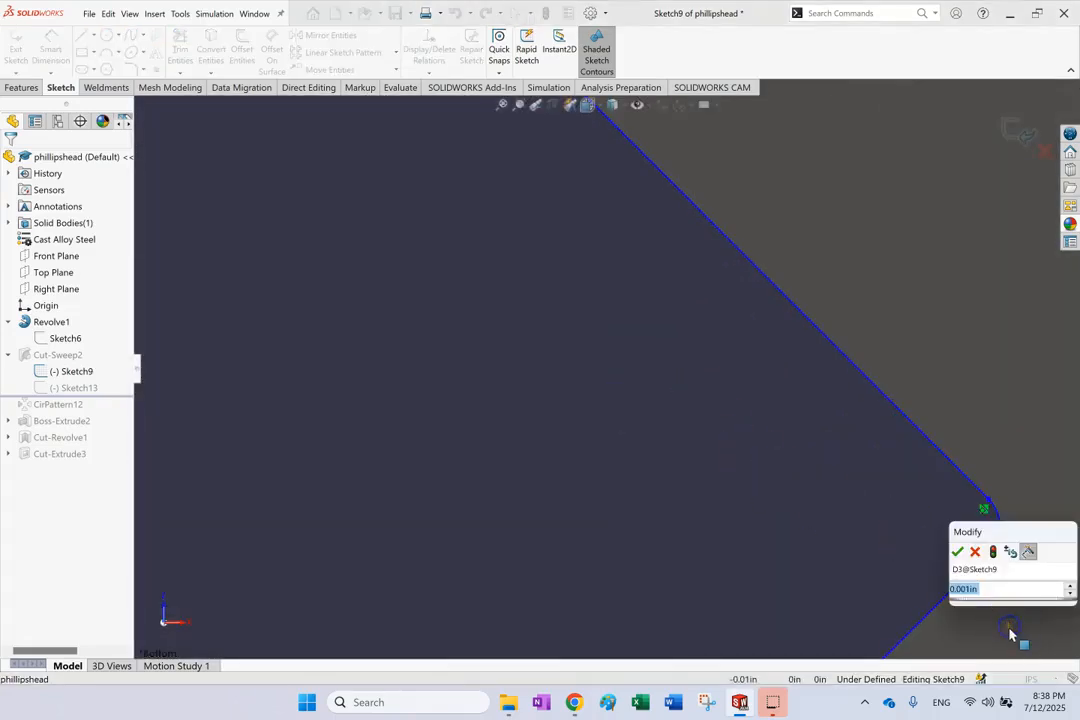
right_click(969, 599)
mouse_move(981, 621)
key("BackSpace")
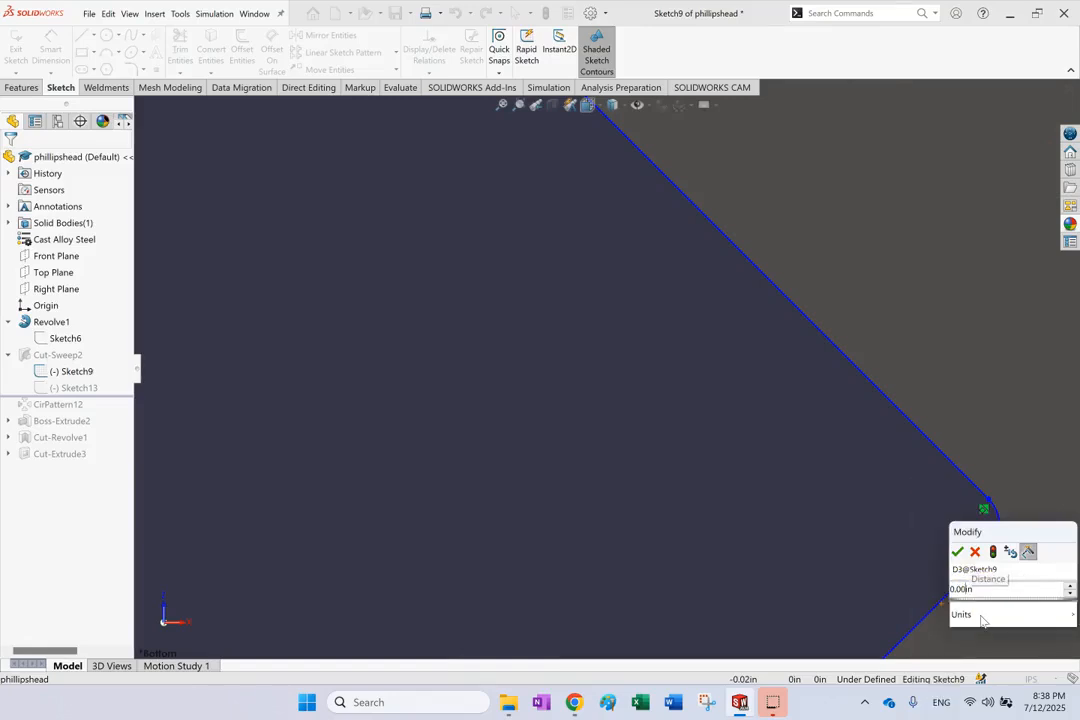
type("4")
key("Return")
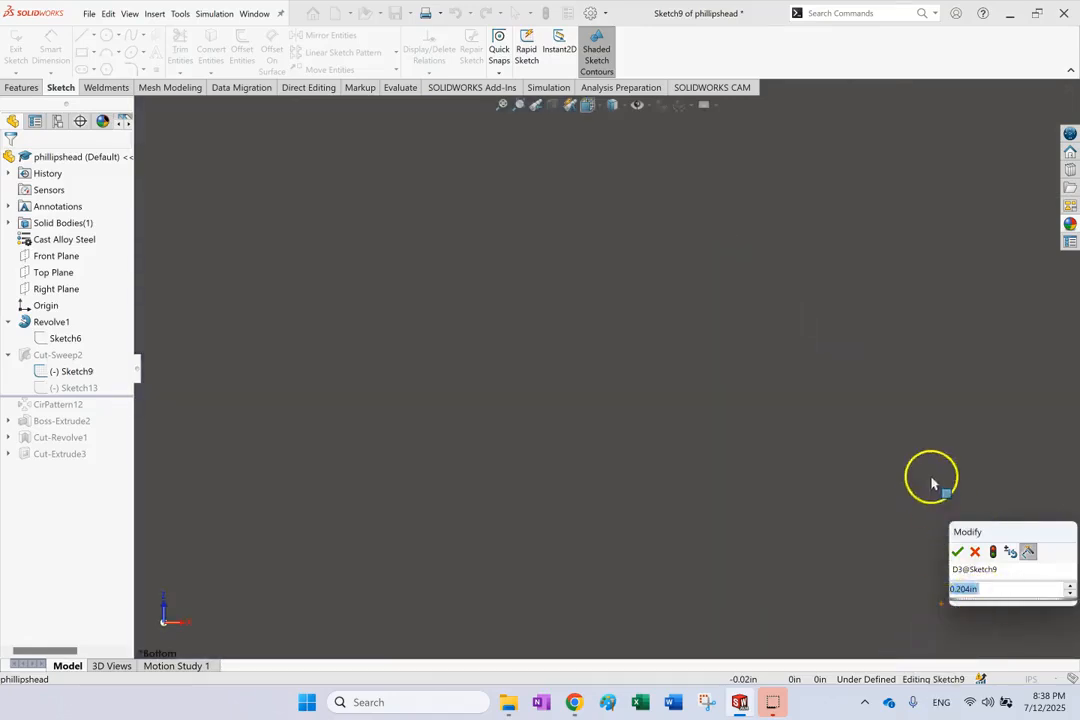
scroll(928, 448, "up", 5)
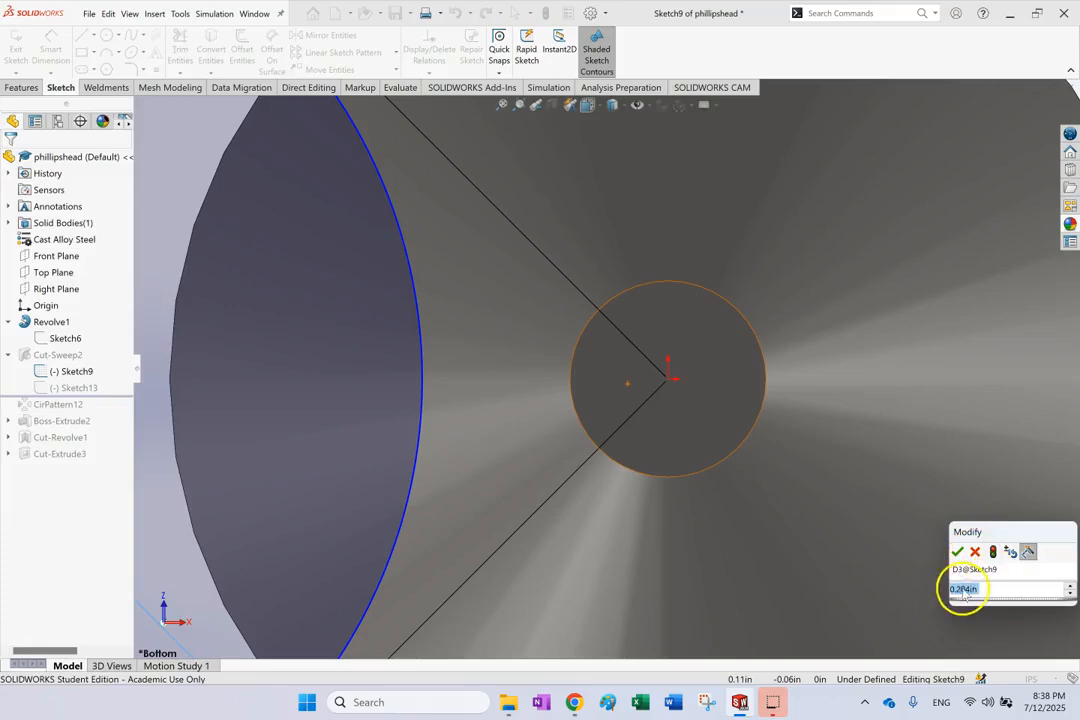
left_click(963, 589)
key("BackSpace")
type("06")
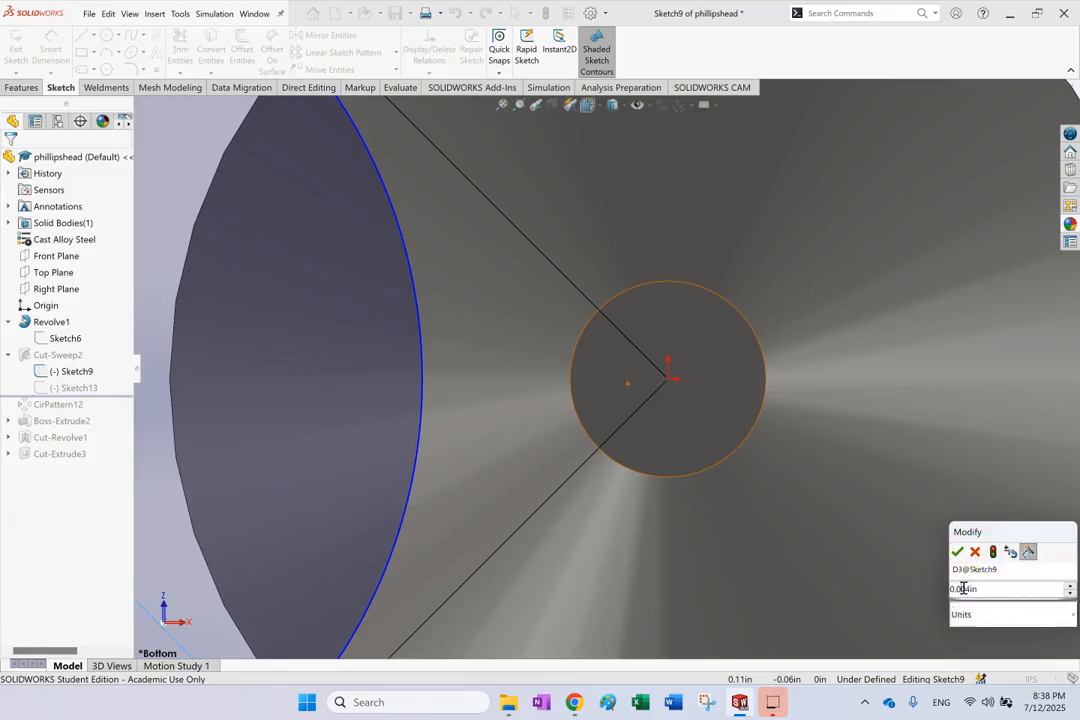
key("Return")
scroll(836, 544, "up", 6)
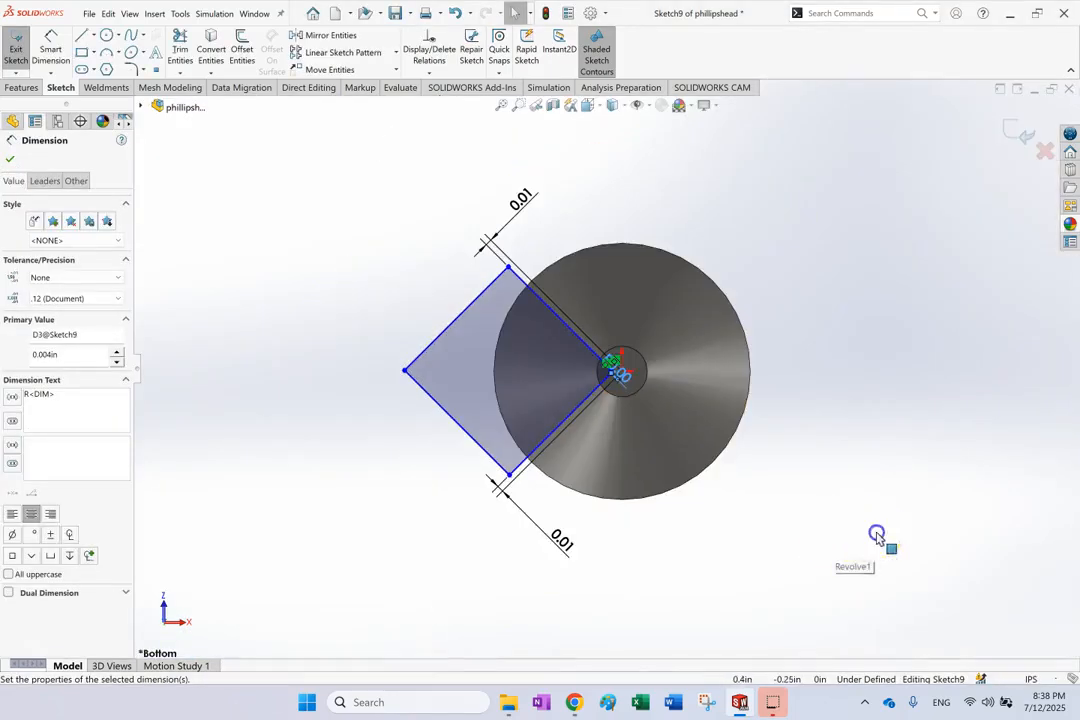
left_click(870, 530)
left_click(1020, 130)
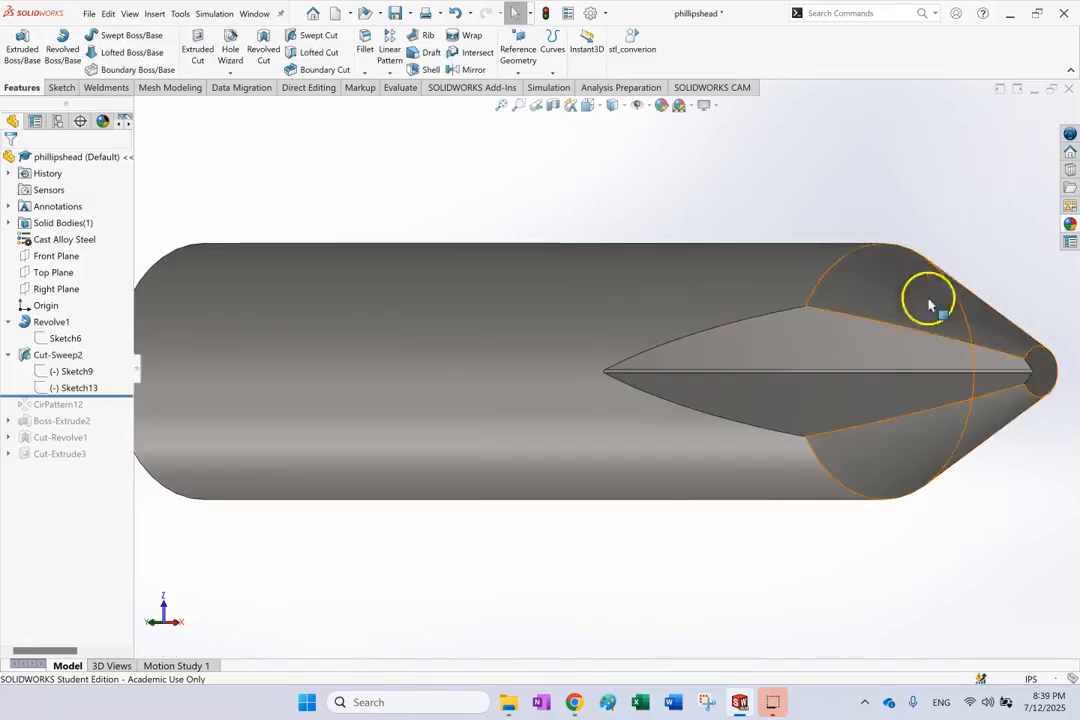
Inspect the swept groove at the tip with the Sketch9 profile highlighted, viewing it normal to the sketch and rotated towards the side
scroll(925, 378, "down", 3)
scroll(651, 381, "up", 1)
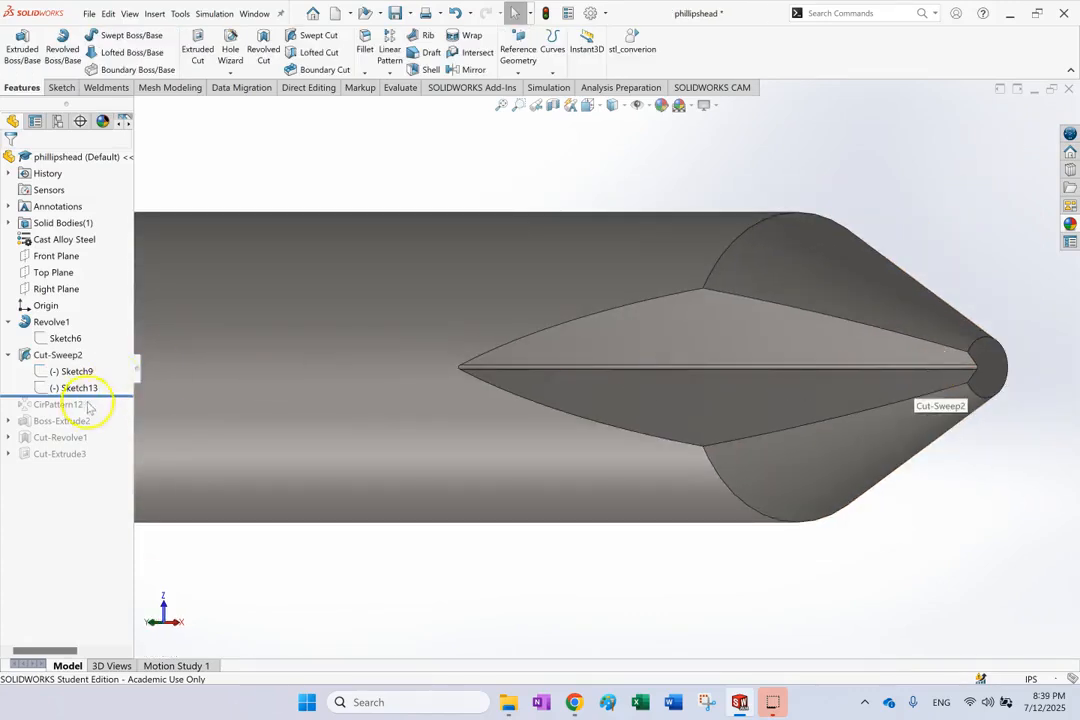
left_click(77, 371)
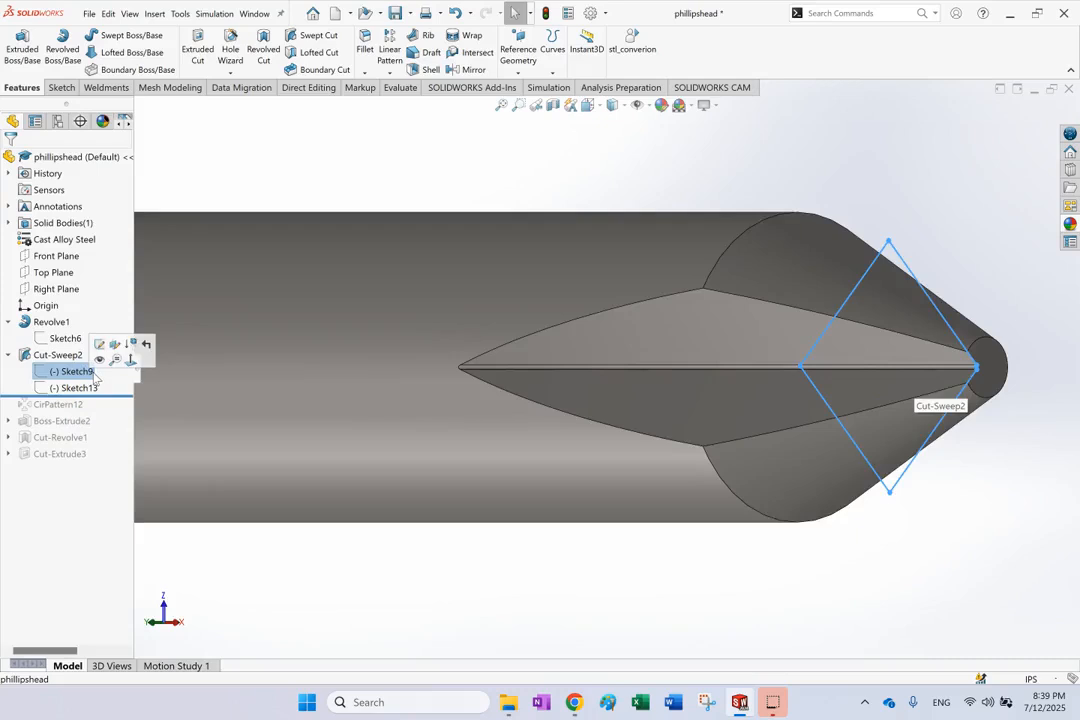
key("ctrl+8")
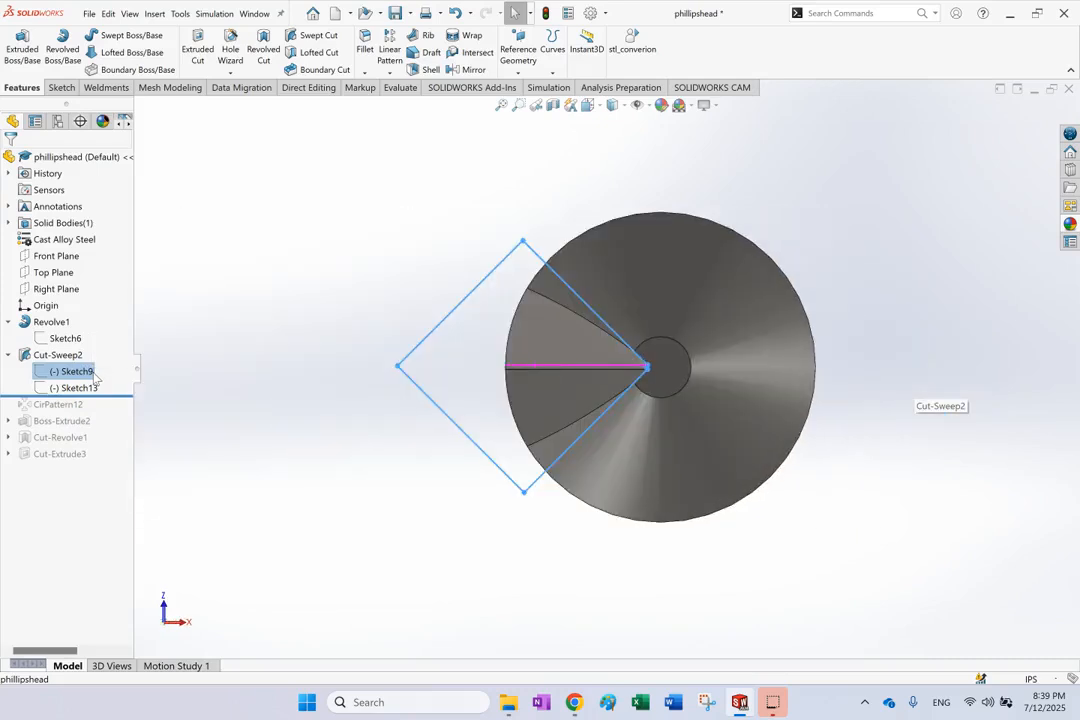
key("Right")
key("Right")
key("Right")
key("Right")
key("Right")
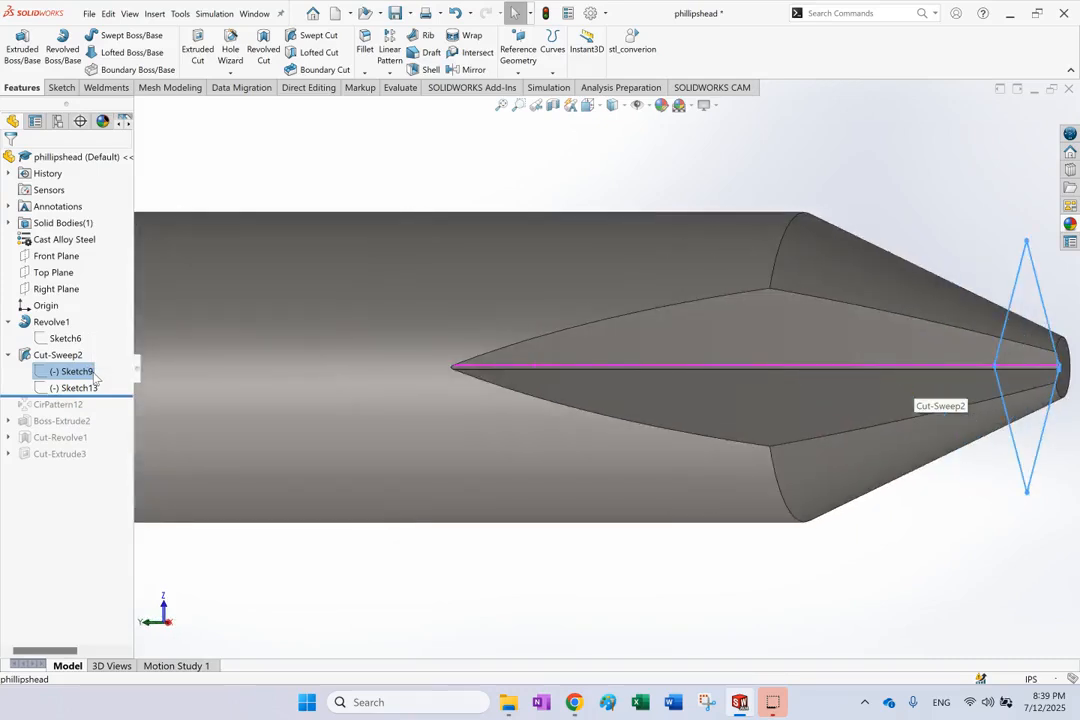
Switch to a side view of the bit and highlight Sketch13 to examine the curved sweep path
left_click(74, 388)
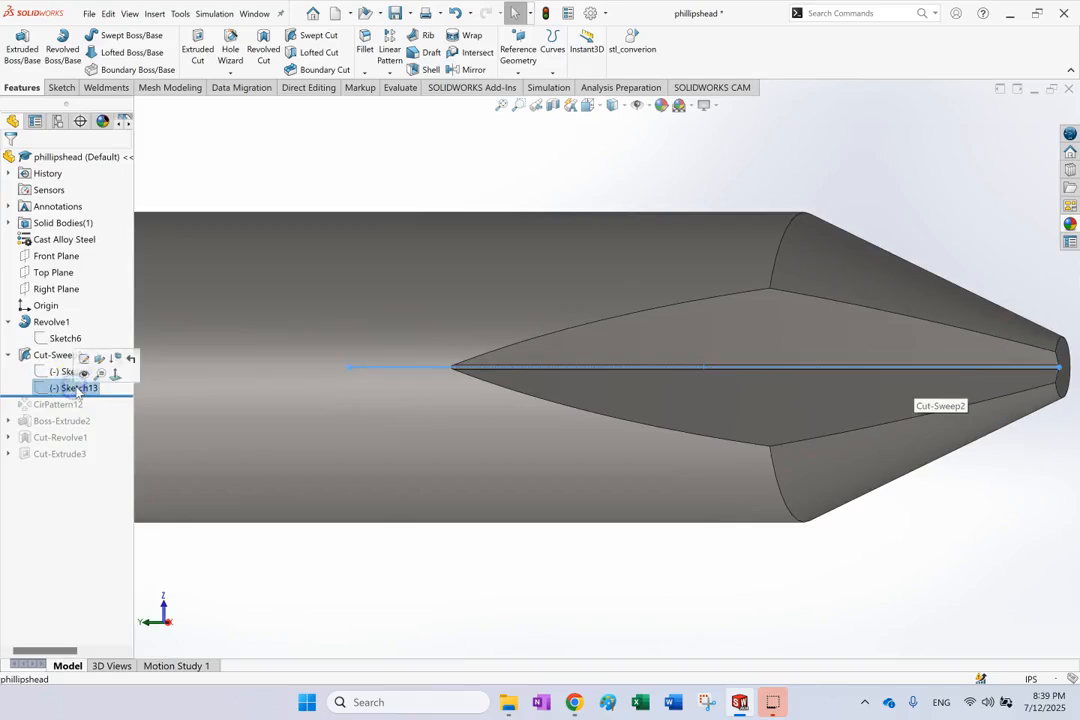
key("space")
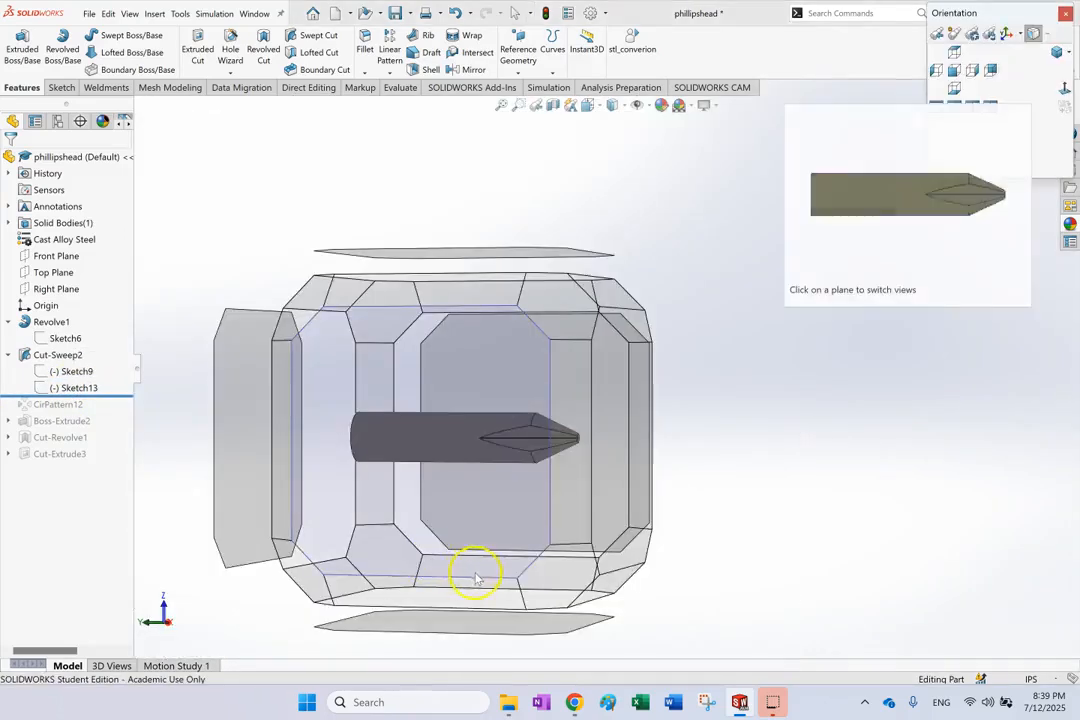
left_click(795, 525)
middle_click_drag(795, 525, 761, 530)
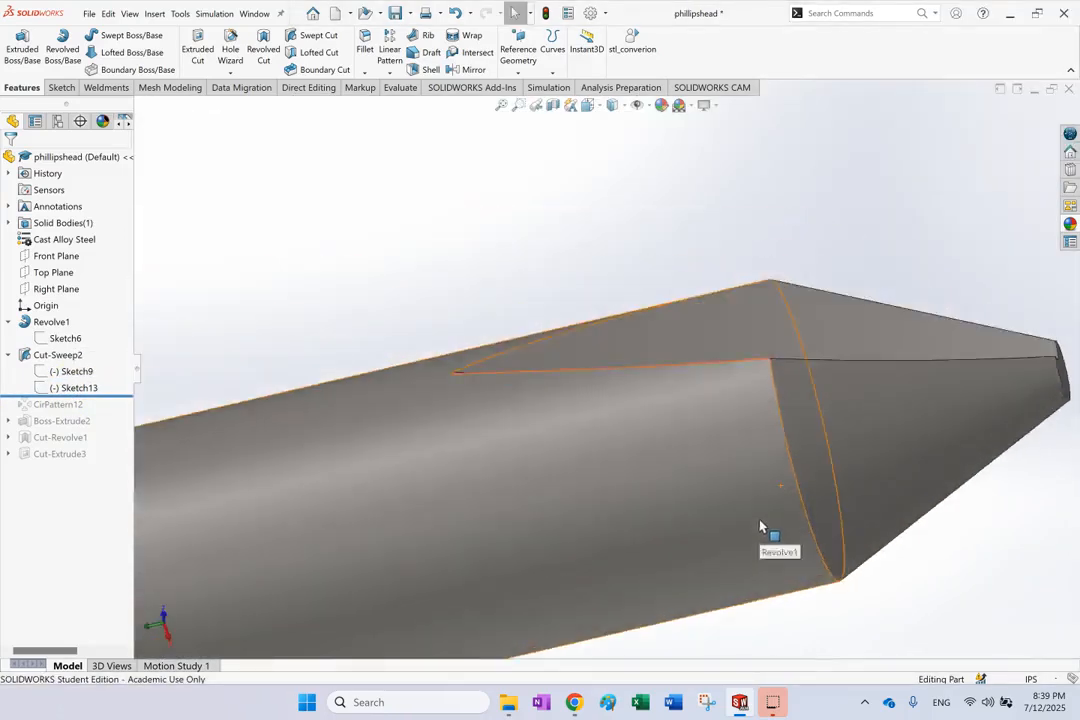
key("space")
left_click(524, 499)
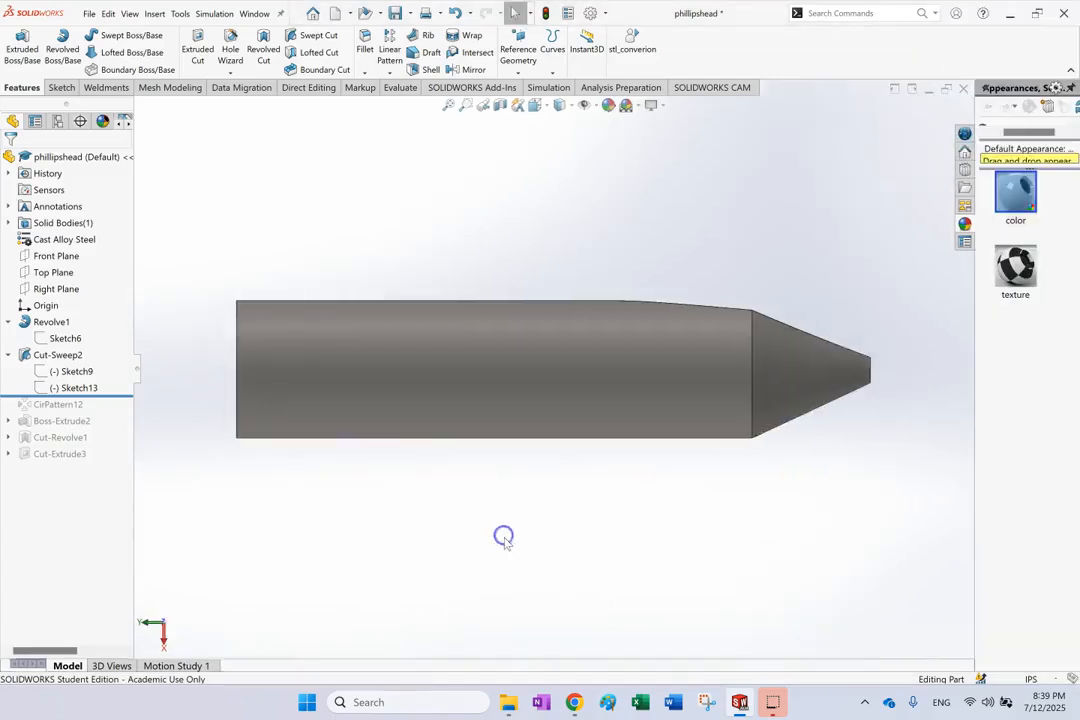
left_click(92, 389)
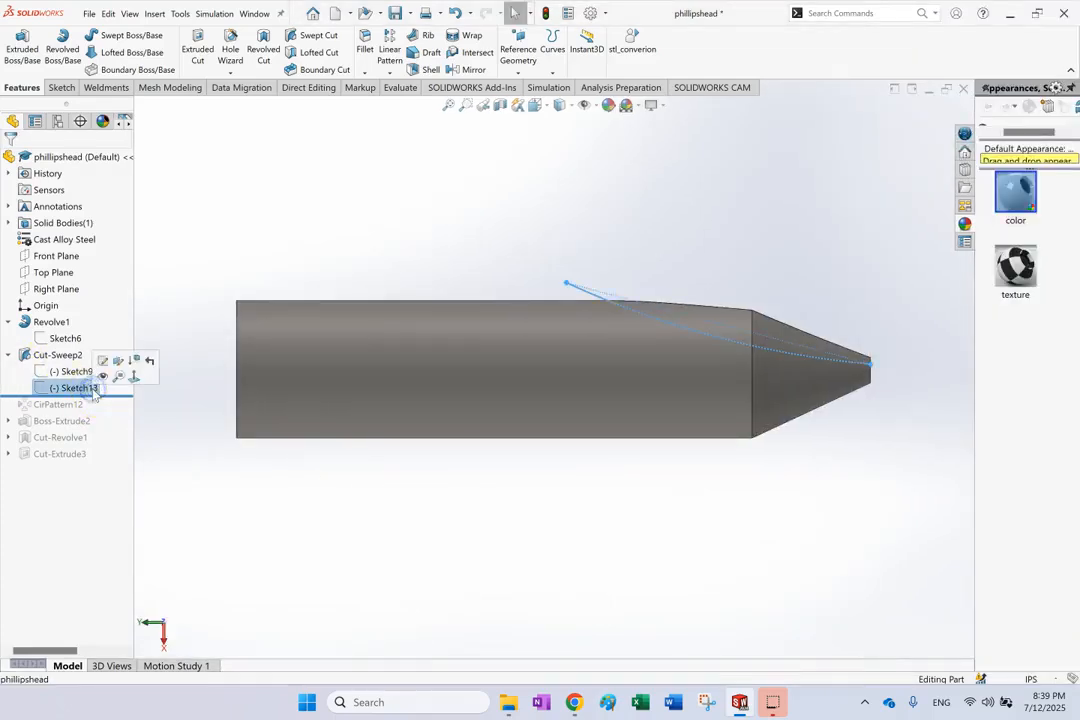
Open Sketch13 of Cut-Sweep2 and examine the curved sweep path with its radius, angle and offset dimensions near the tip
scroll(567, 432, "down", 2)
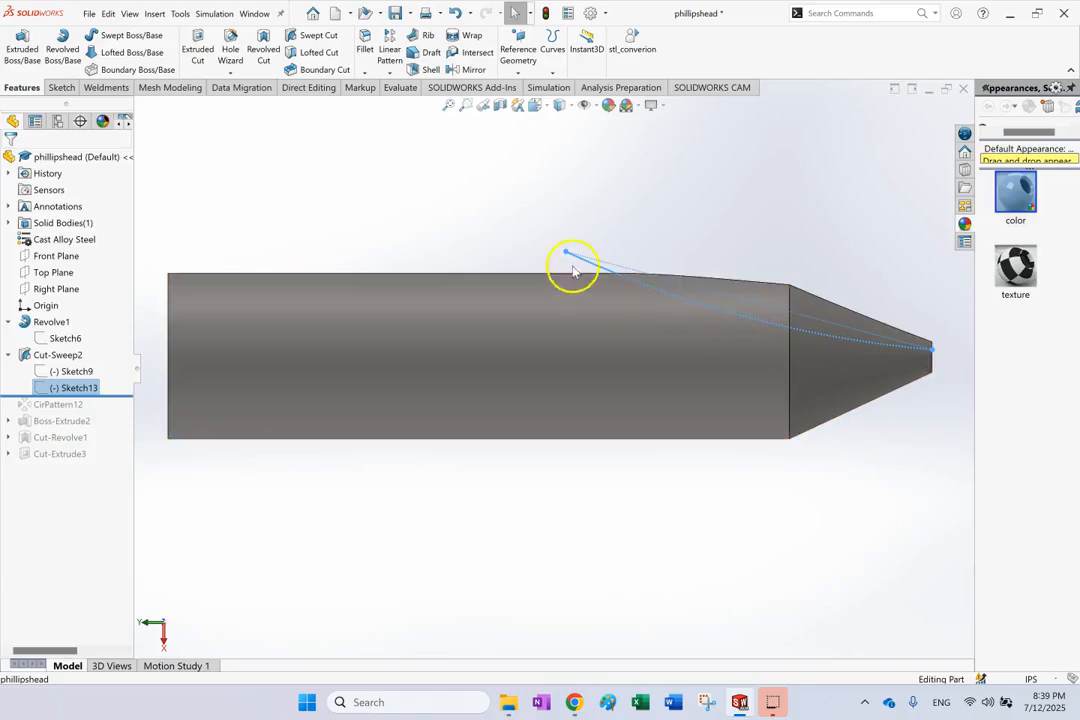
left_click(75, 388)
scroll(760, 305, "down", 1)
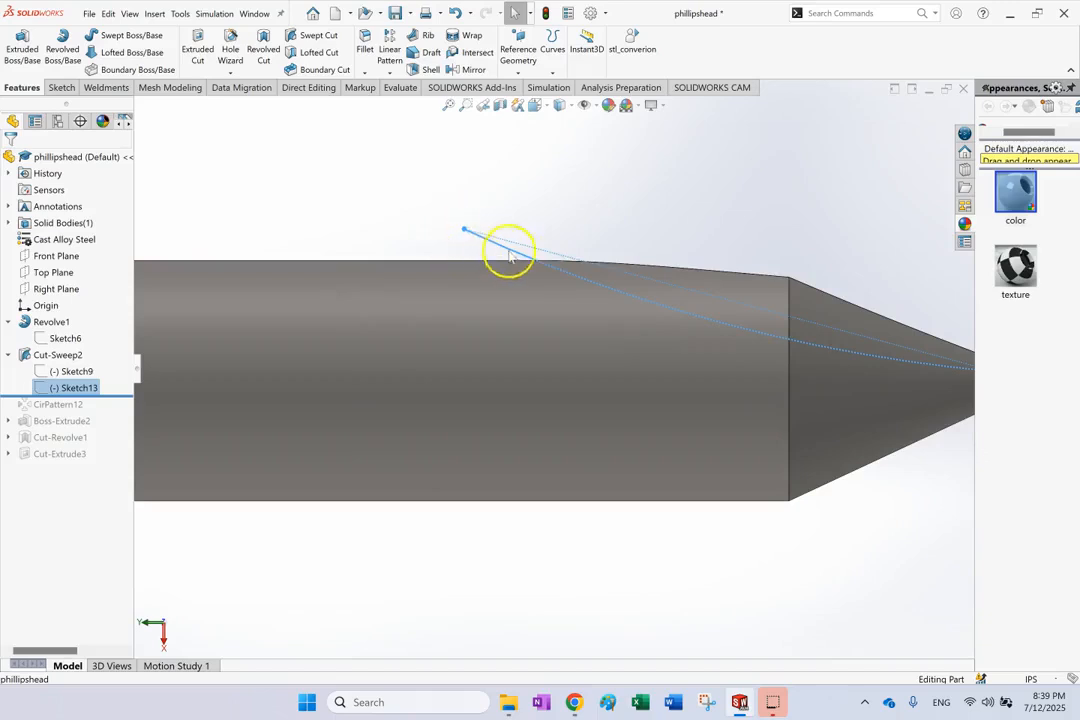
scroll(943, 352, "up", 1)
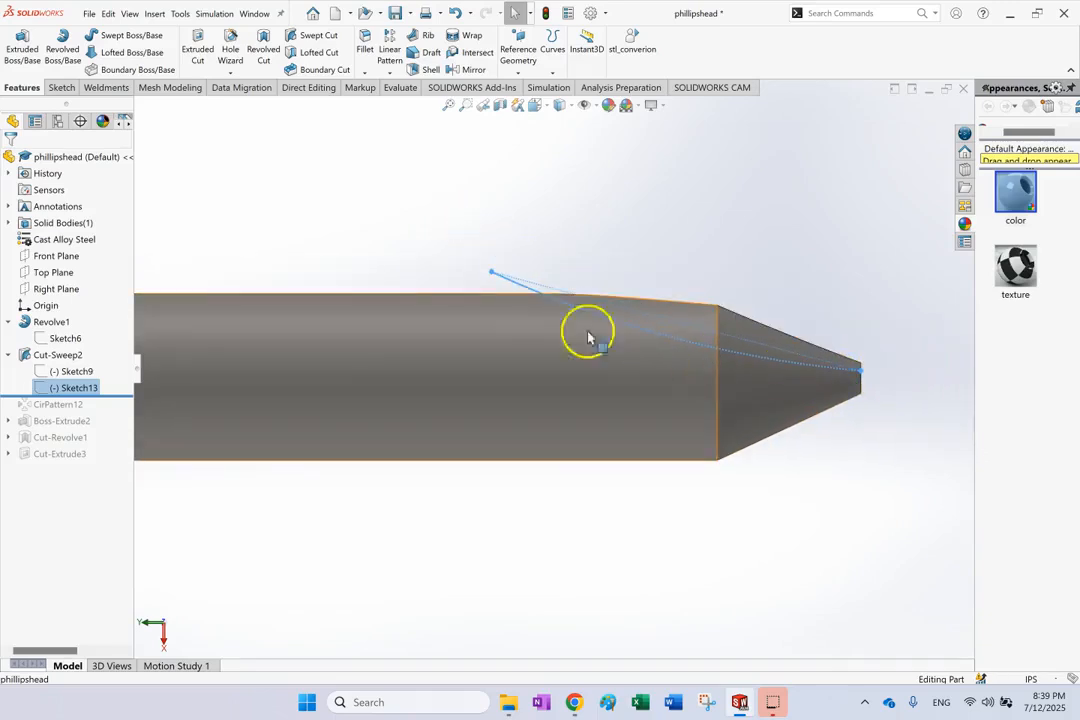
left_click(85, 387)
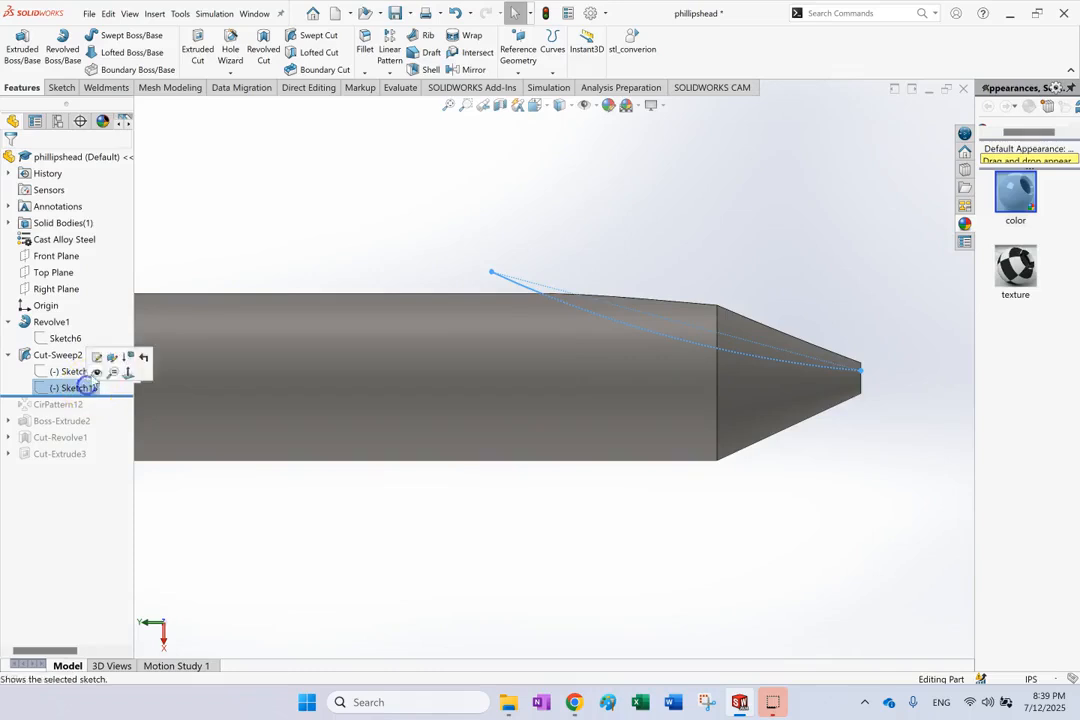
left_click(99, 363)
left_click(58, 385)
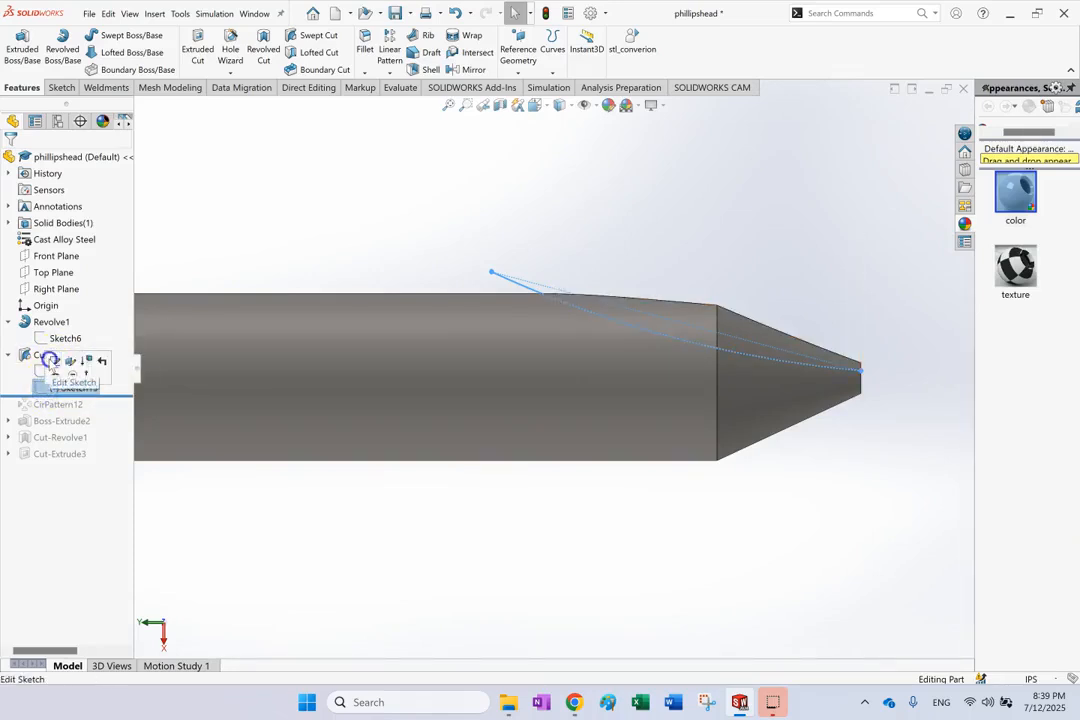
left_click(50, 360)
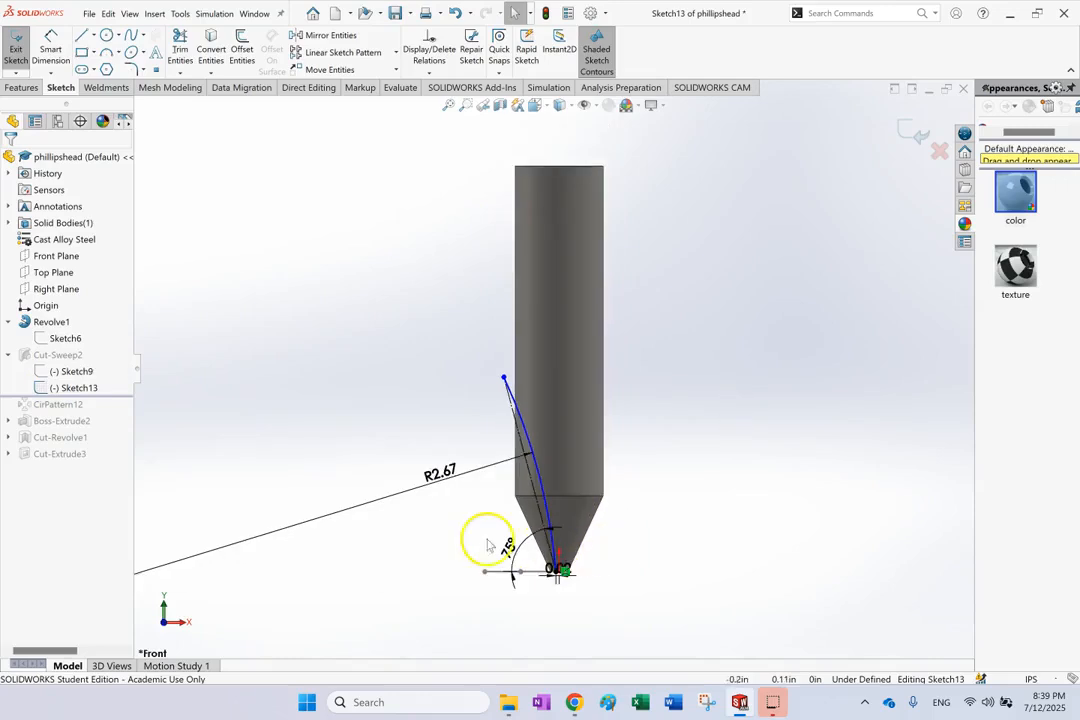
scroll(488, 545, "down", 3)
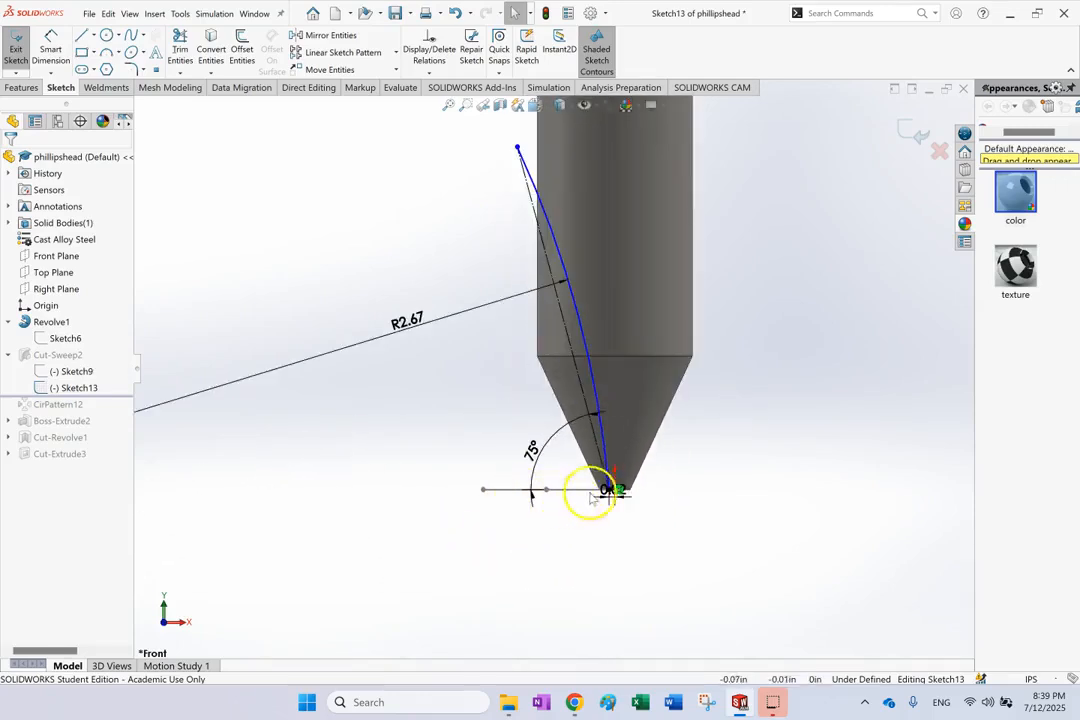
left_click(605, 470)
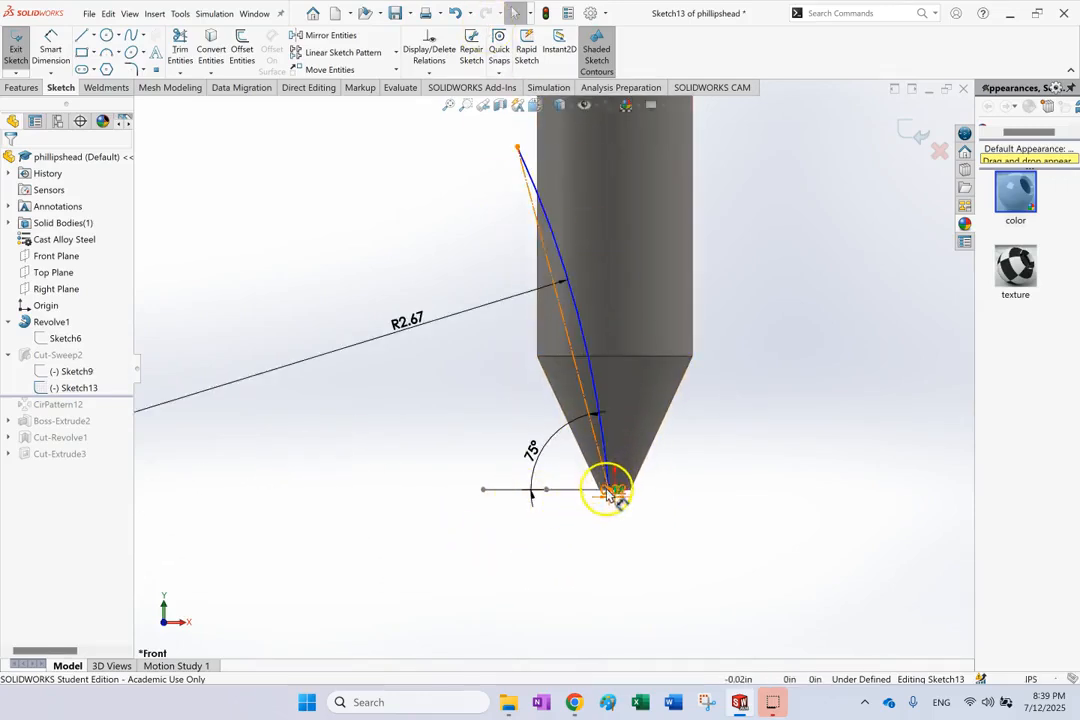
left_click(587, 517)
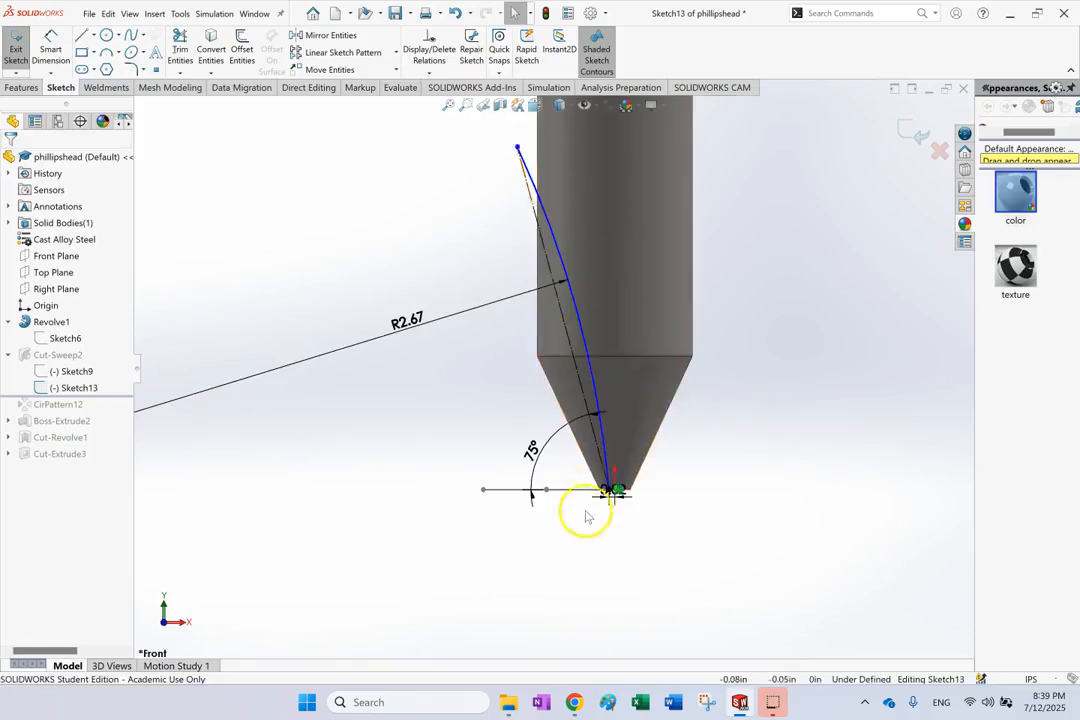
Examine how the start point of the Sketch13 path meets the square profile's rounded inner corner on the tip face
scroll(587, 517, "down", 5)
mouse_move(767, 494)
middle_mouse_down()
mouse_move(747, 458)
mouse_move(603, 378)
mouse_move(651, 393)
mouse_move(660, 371)
middle_mouse_up()
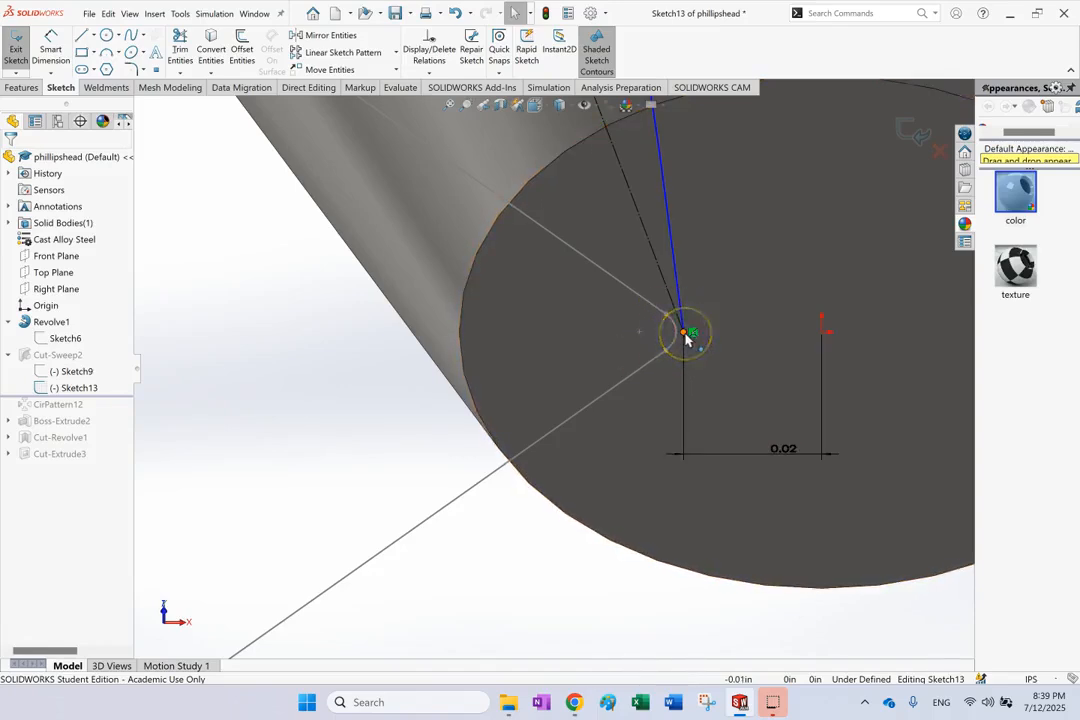
left_click(682, 337)
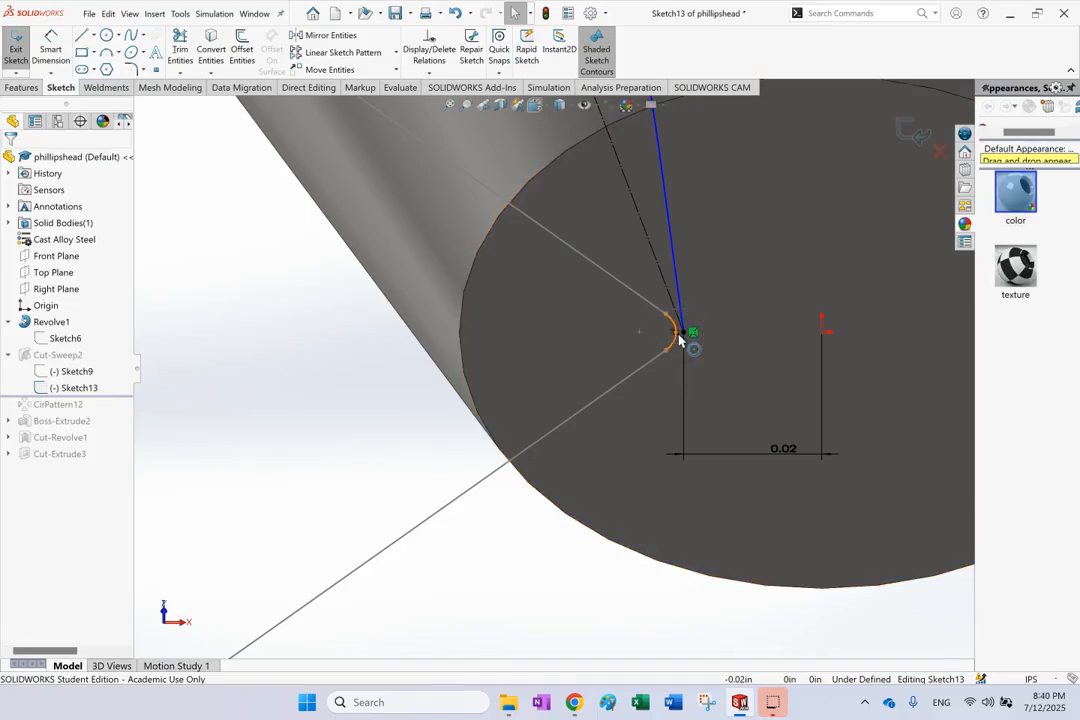
left_click(683, 337)
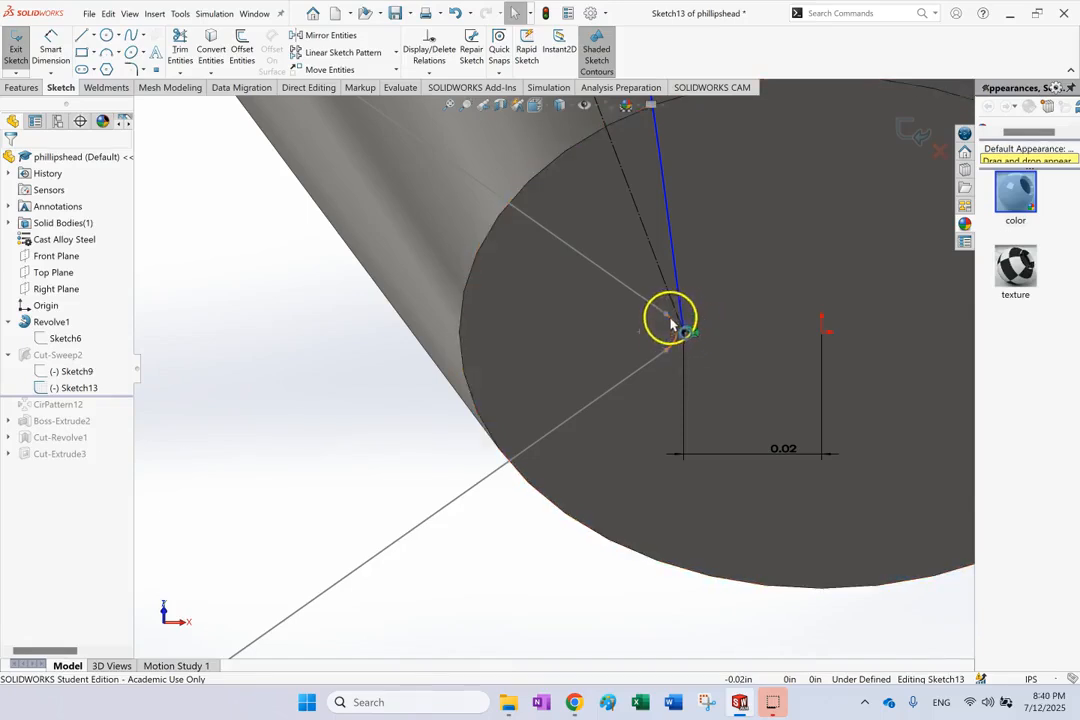
left_click(689, 330)
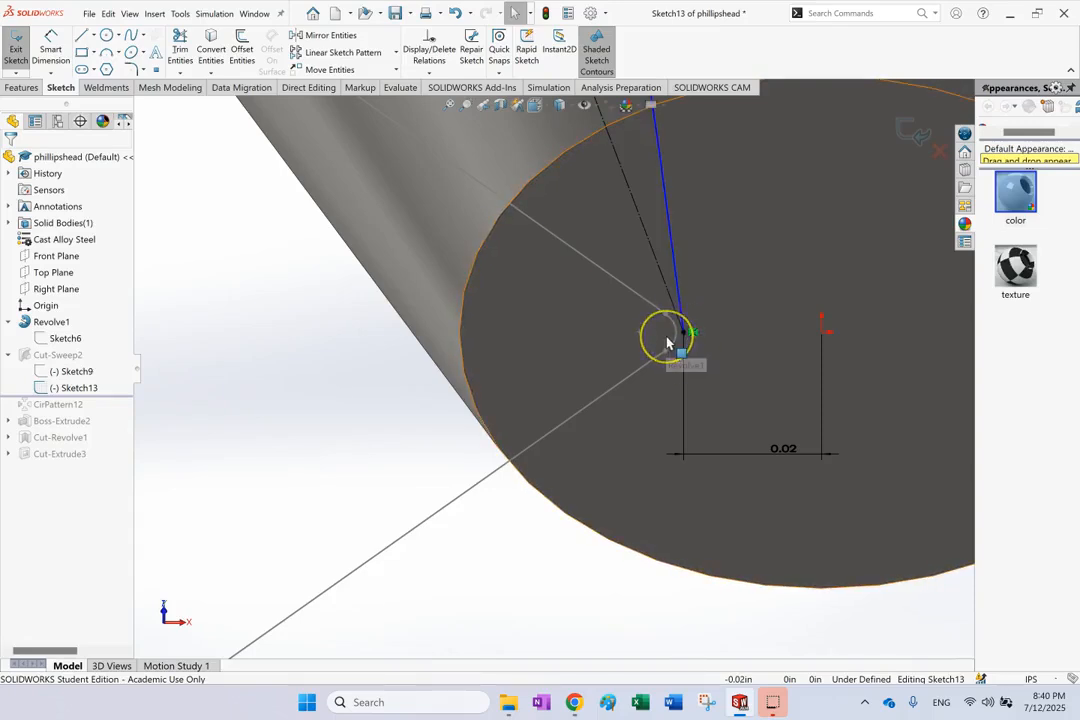
Inspect the Sketch13 path against the square profile and bit body from the reverse side, tilting the model until the tip points down
scroll(667, 343, "up", 10)
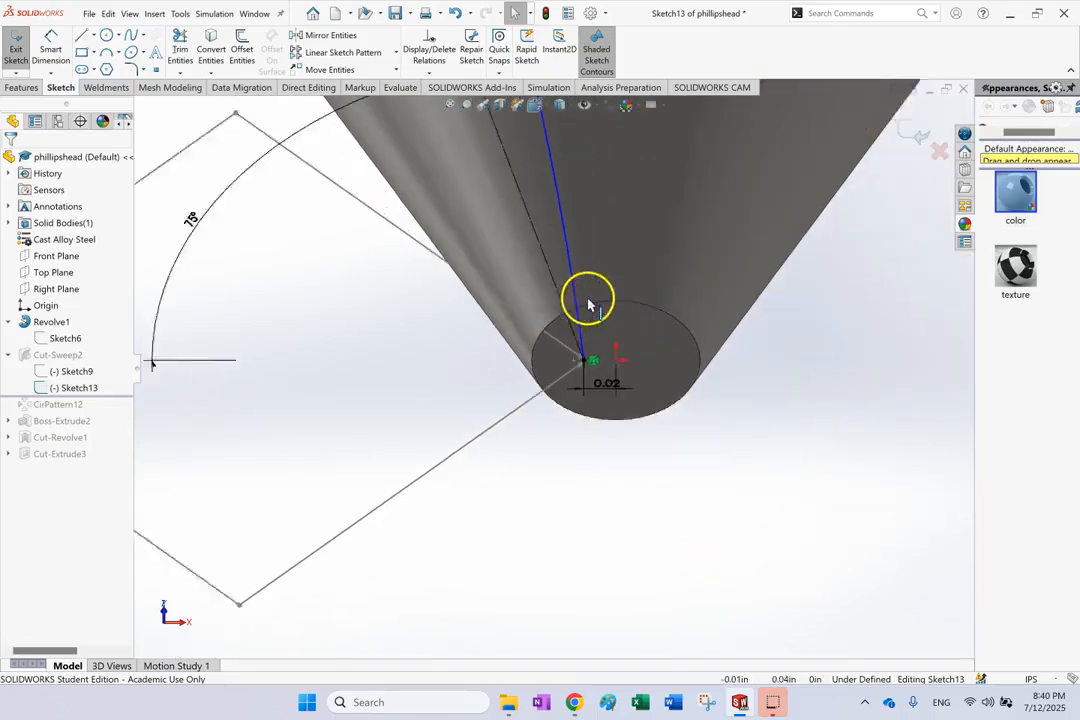
scroll(565, 293, "up", 5)
key("space")
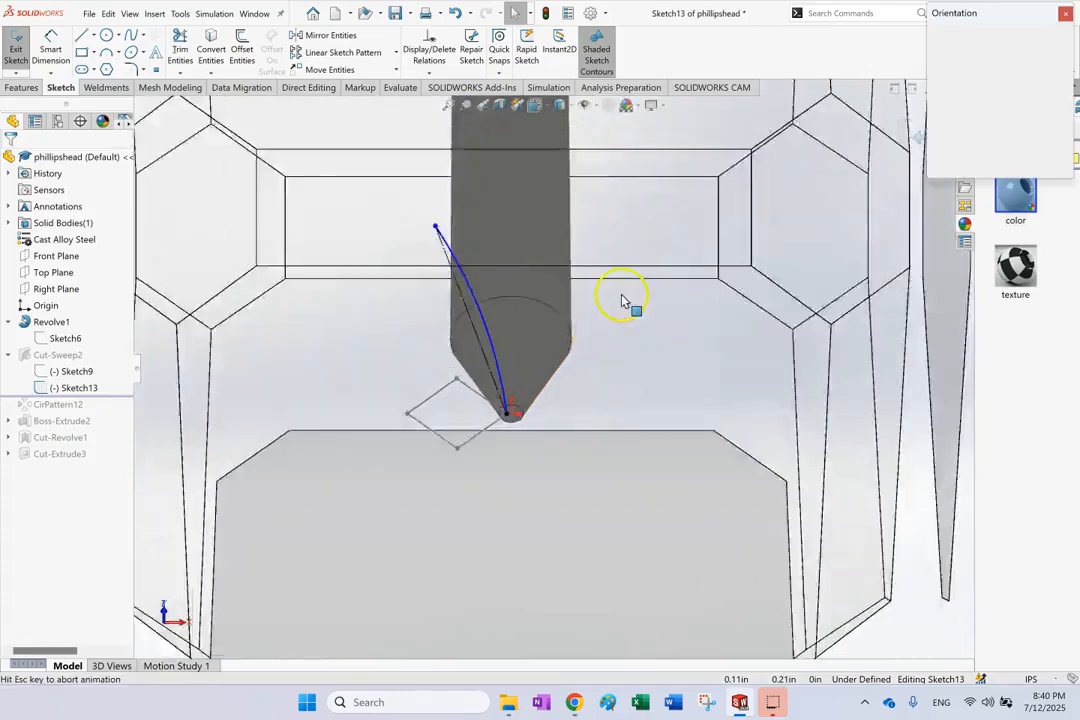
left_click(494, 378)
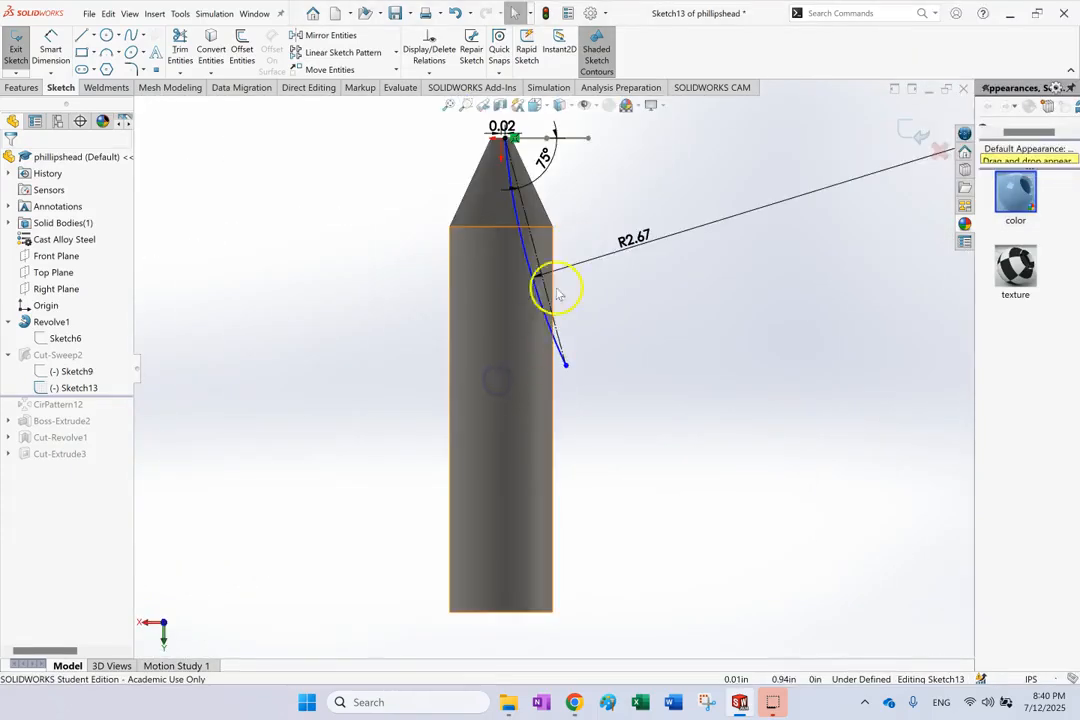
scroll(565, 275, "up", 3)
key("Down")
key("Down")
key("Down")
key("Down")
key("Down")
key("Down")
key("Down")
key("Down")
key("Down")
key("Down")
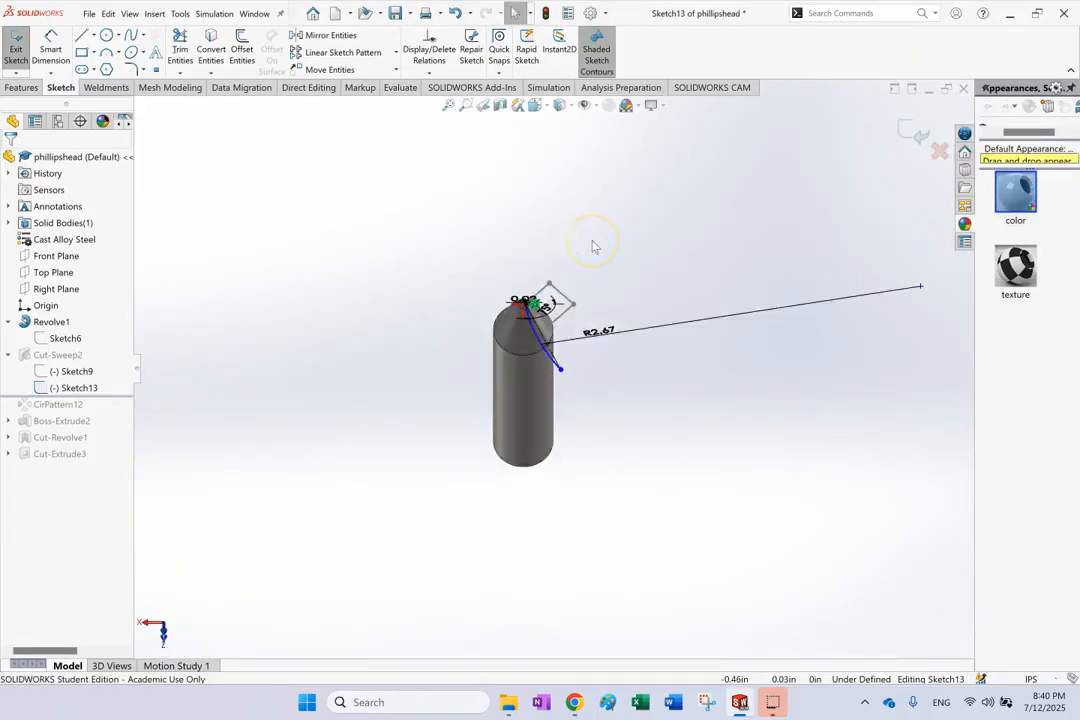
key("Down")
key("Down")
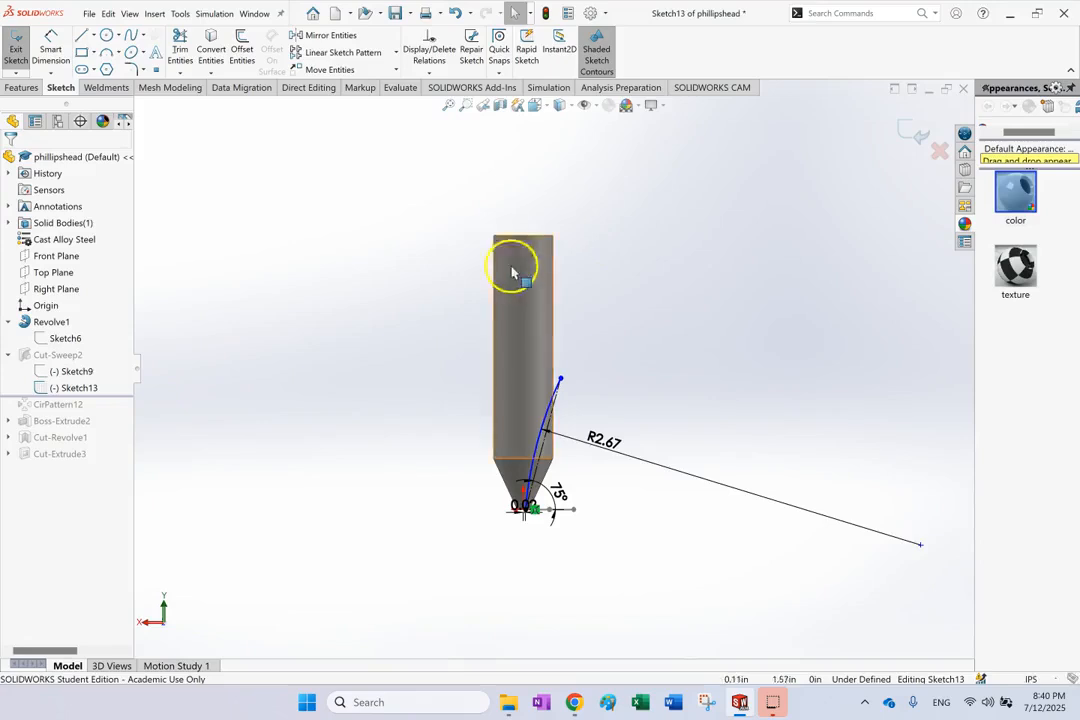
Rotate the bit back to the front side and examine the curvature of the Sketch13 sweep path along the tip
scroll(541, 431, "down", 1)
scroll(553, 382, "up", 1)
key("Left")
key("Left")
key("Left")
key("Left")
key("Left")
key("Left")
key("Left")
key("Left")
key("Left")
key("Left")
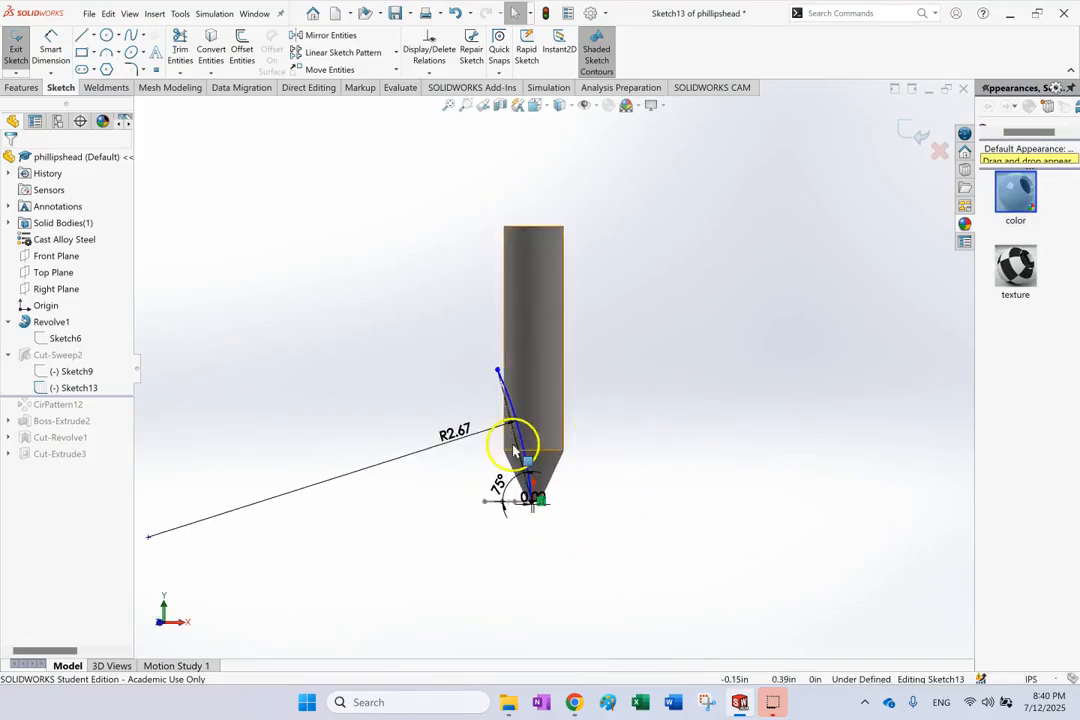
scroll(518, 446, "down", 3)
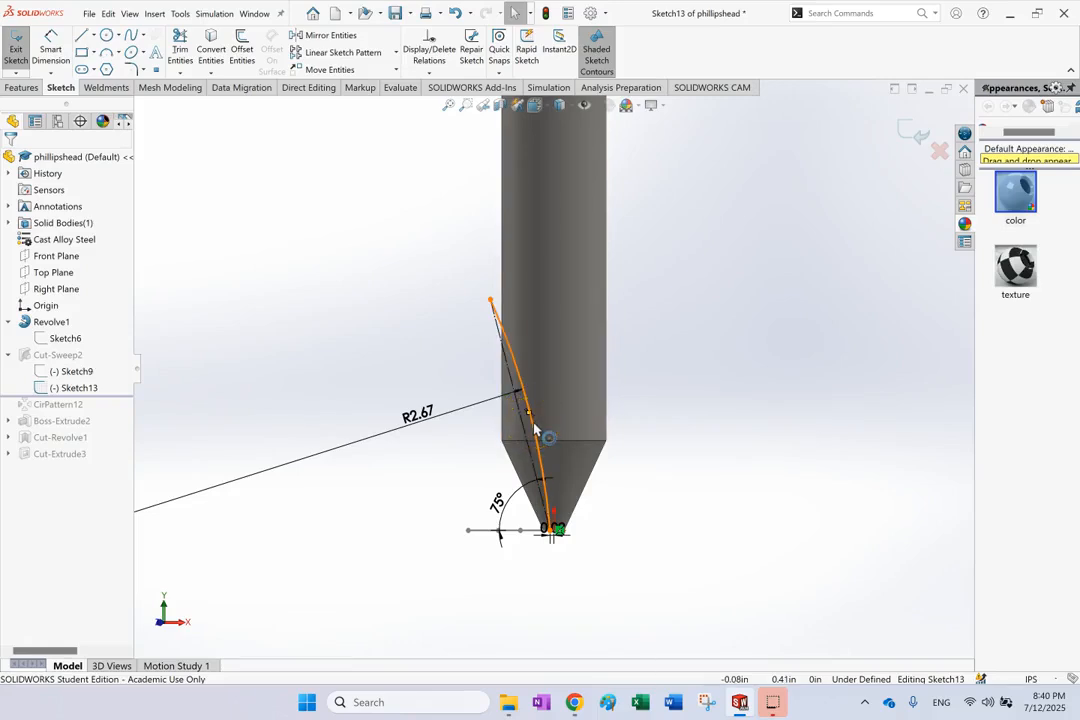
Exit Sketch13 and inspect the single swept groove and its rounded inner edge at the bit's tip
left_click(910, 134)
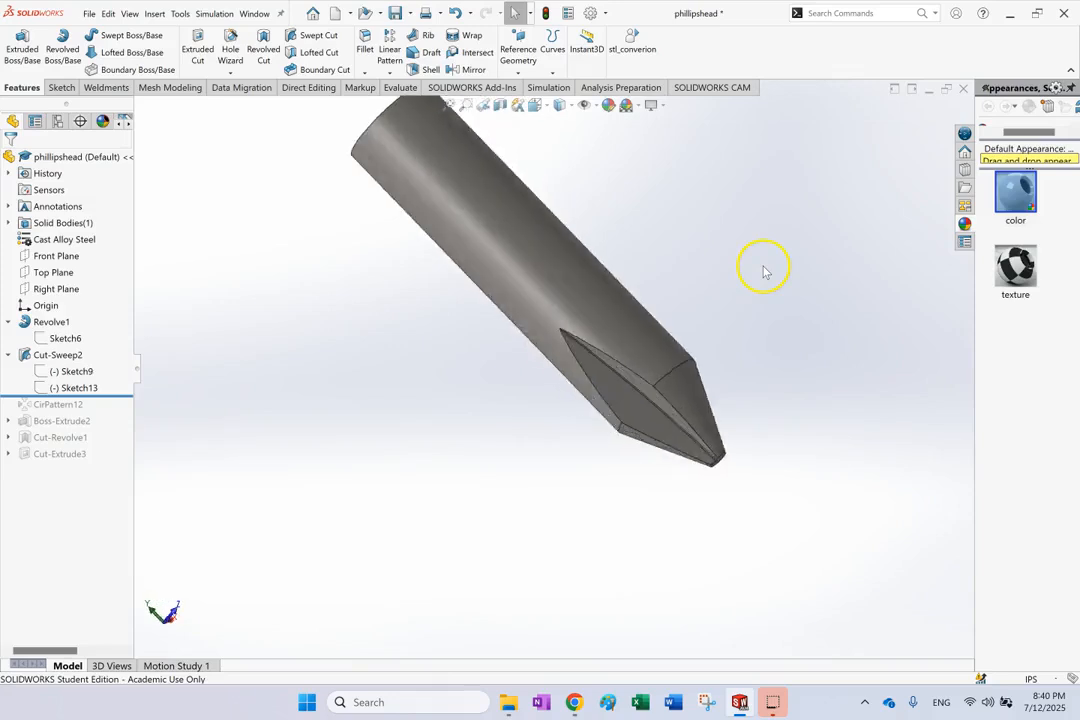
middle_click_drag(697, 525, 682, 374)
scroll(686, 374, "down", 4)
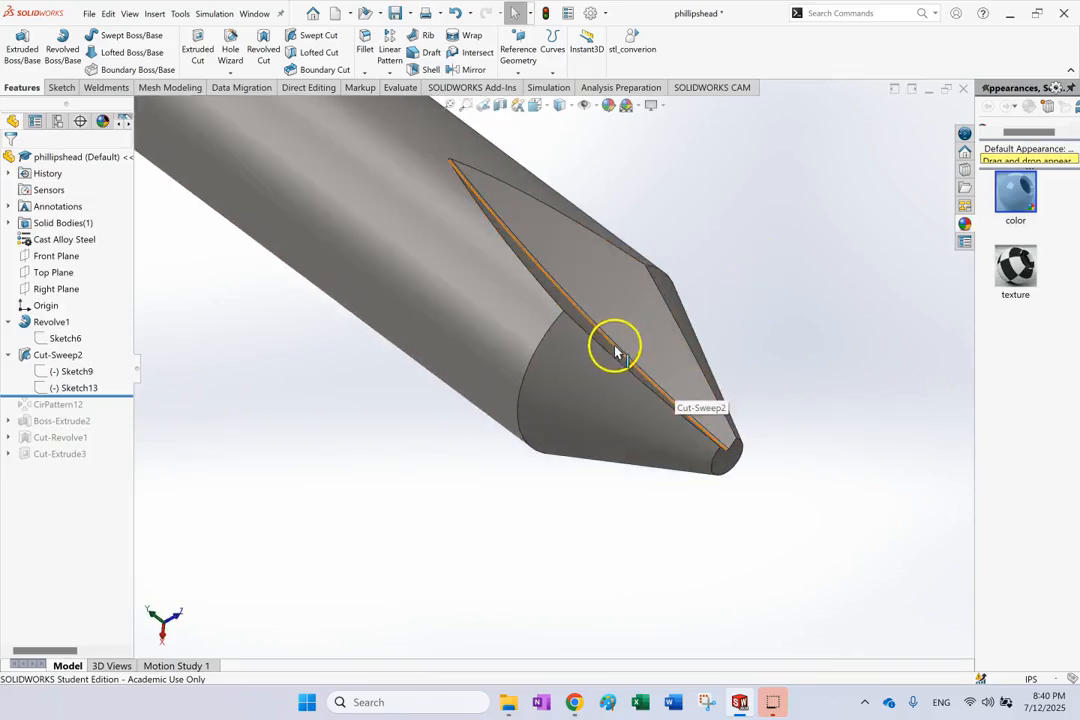
left_click(620, 353)
left_click(217, 318)
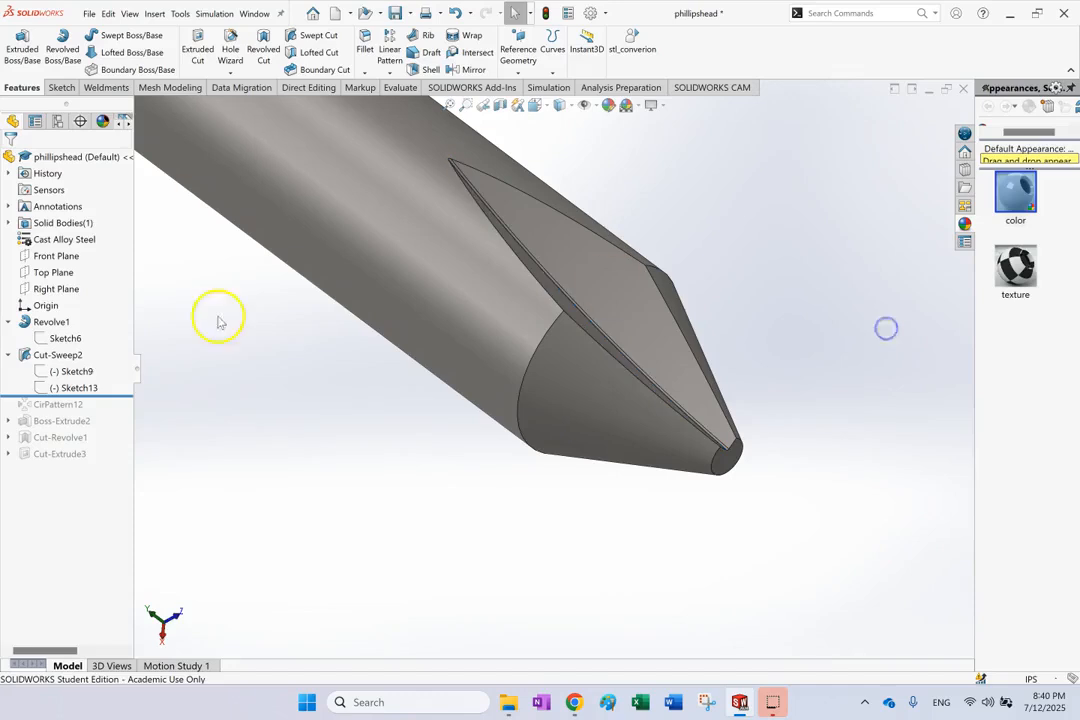
Roll the feature history forward to include CirPattern12 and view the grooves patterned around the bit
left_click_drag(130, 396, 127, 415)
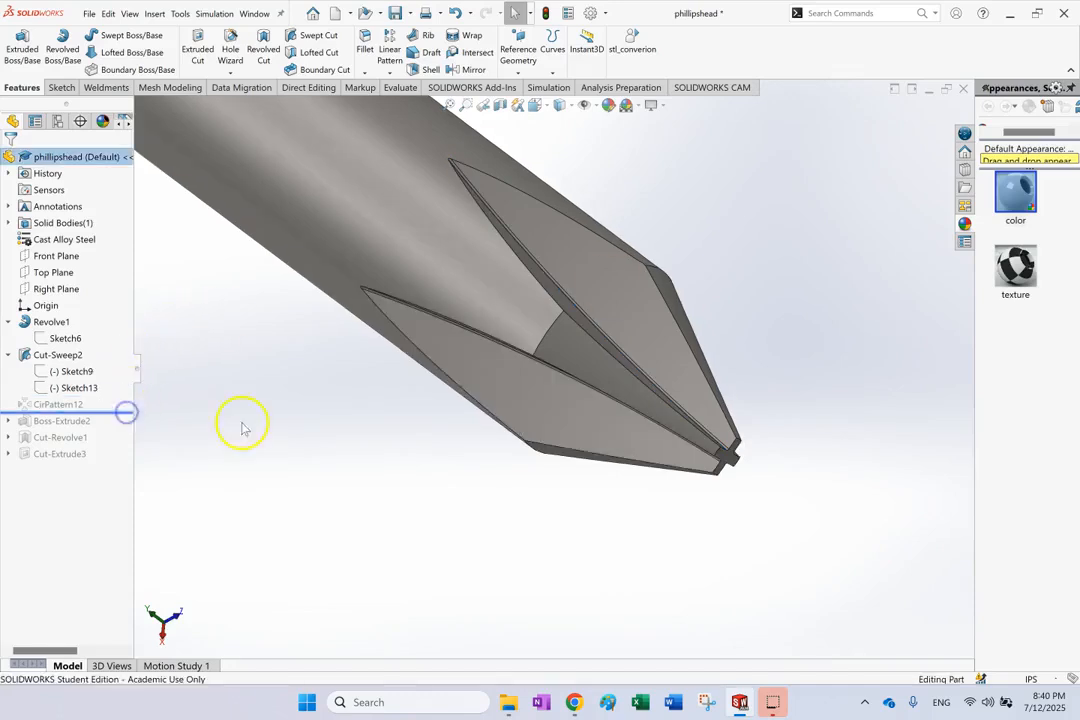
scroll(333, 359, "up", 1)
scroll(361, 234, "up", 3)
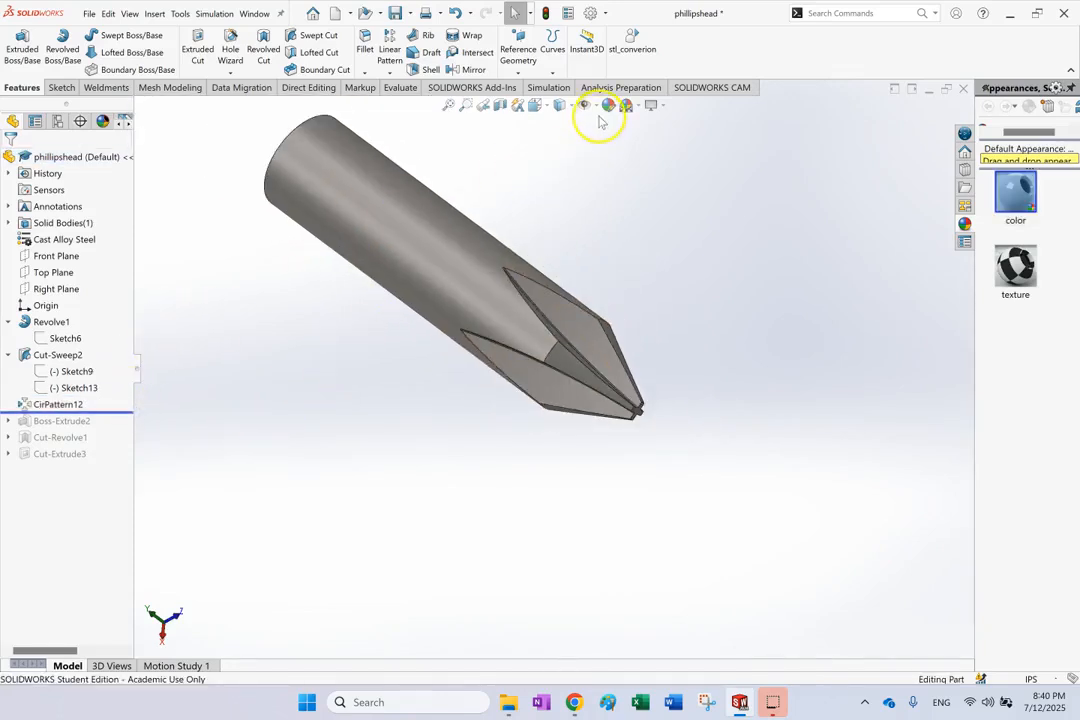
Show the temporary axis through the bit to identify the circular pattern's centerline, and hide it again
left_click(591, 105)
left_click(795, 272)
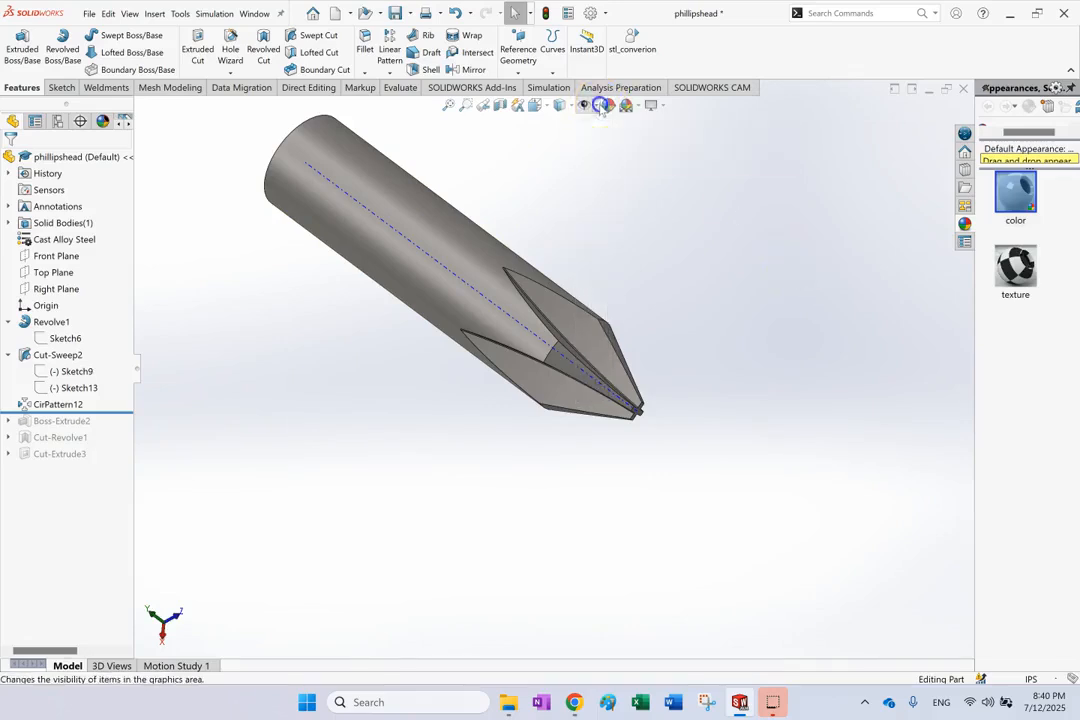
left_click(597, 108)
left_click(600, 138)
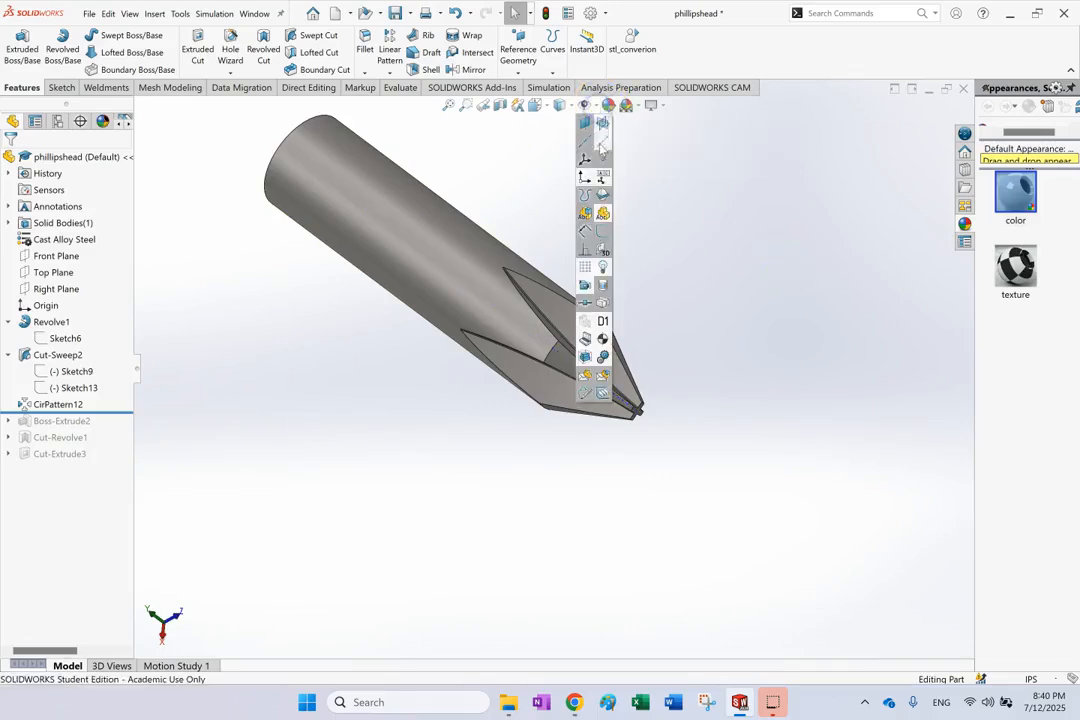
left_click(724, 243)
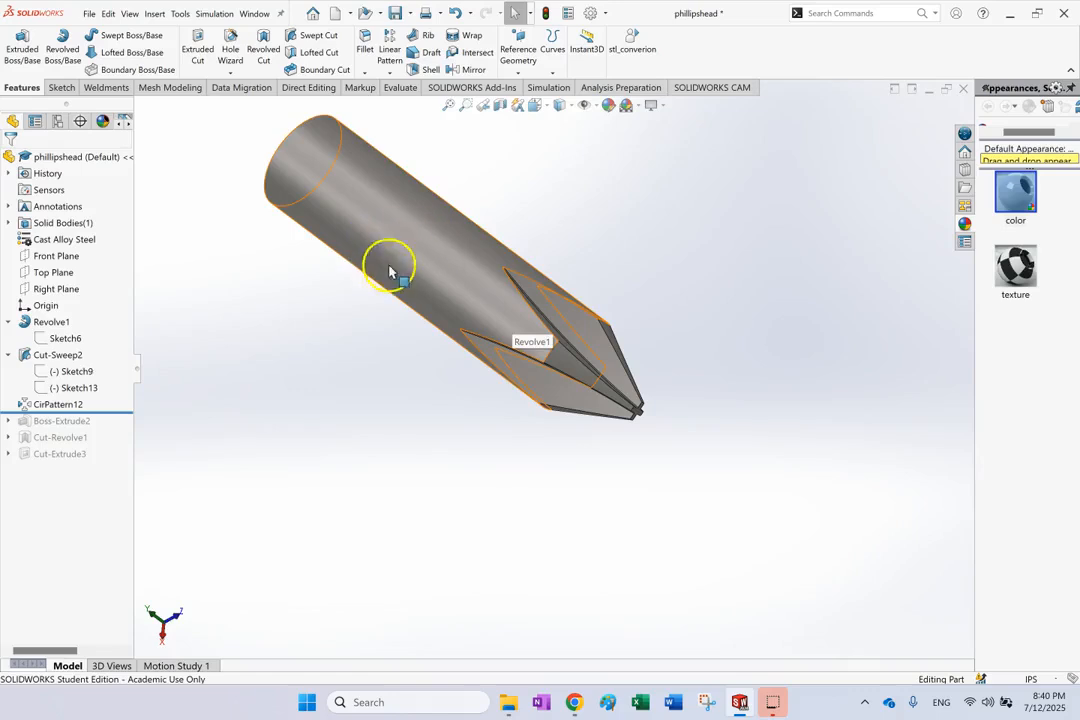
Roll the feature history forward past Cut-Extrude3 and fit the completed Phillips bit in the view
left_click(268, 422)
left_click_drag(106, 410, 109, 460)
key("f")
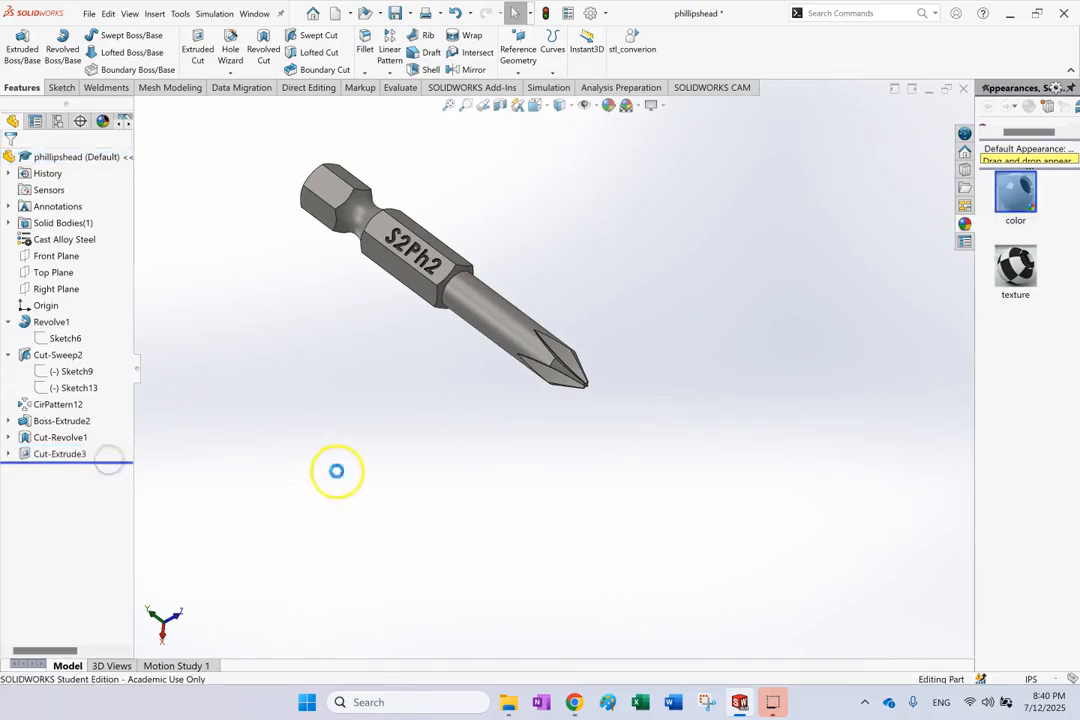
scroll(483, 208, "up", 1)
scroll(366, 229, "down", 2)
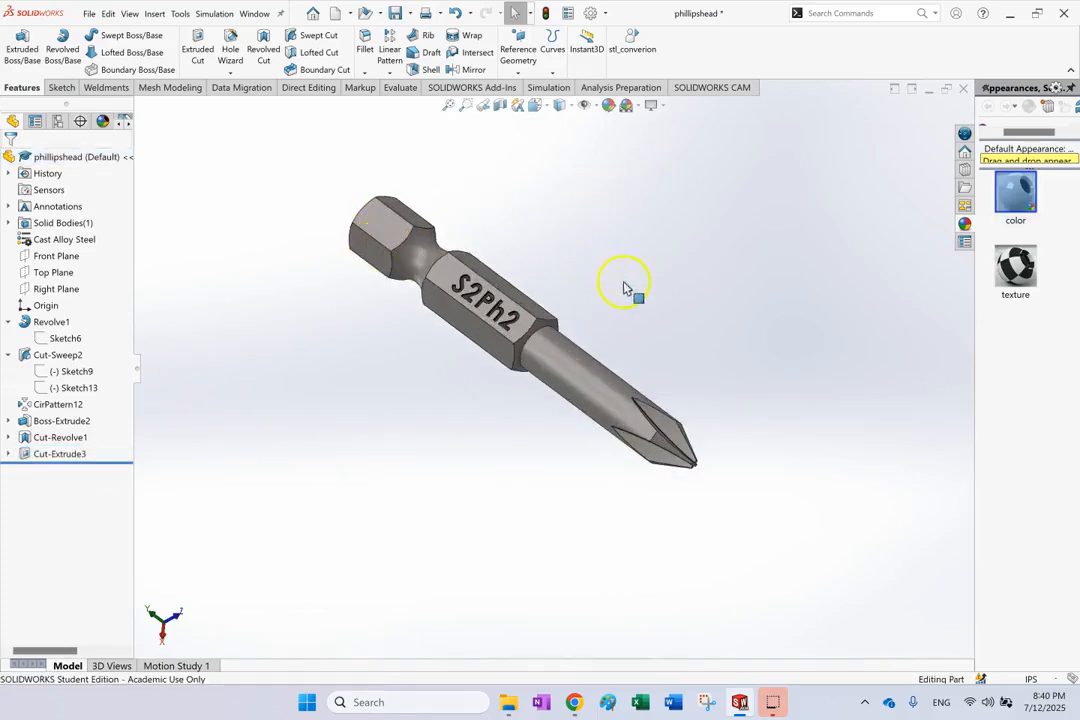
Inspect the Phillips tip with its cross-shaped end face selected, and clear the selection while viewing the whole bit
scroll(598, 497, "down", 3)
scroll(718, 376, "down", 3)
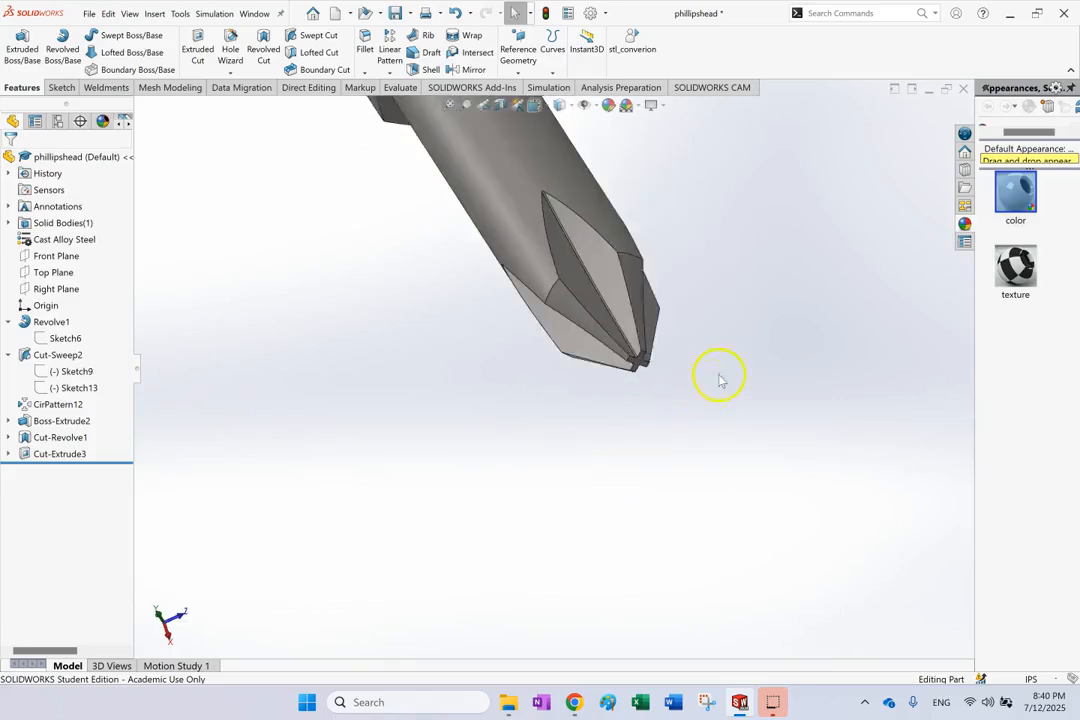
left_click(575, 360)
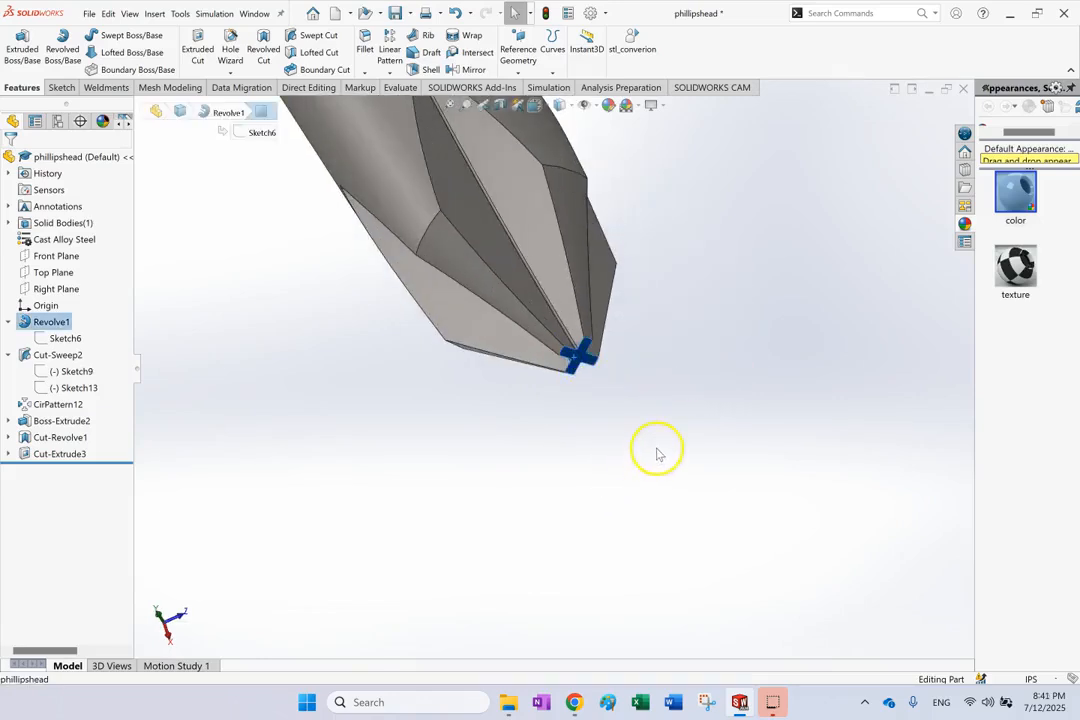
scroll(657, 452, "up", 5)
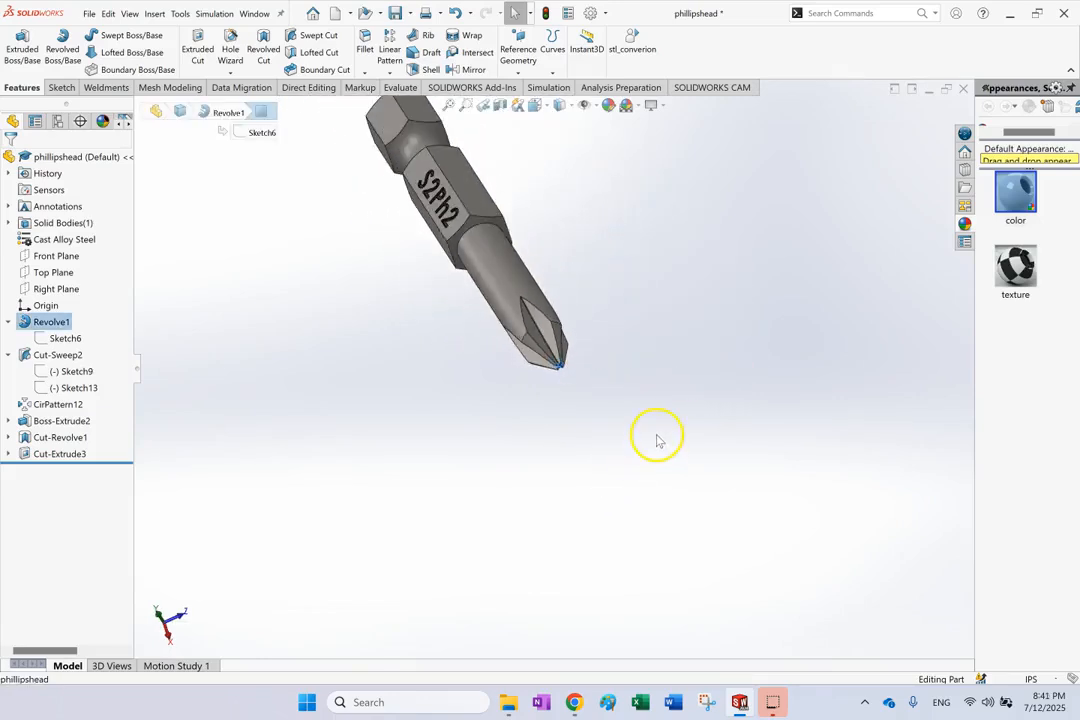
middle_click_drag(698, 416, 781, 357)
scroll(572, 222, "down", 1)
scroll(571, 234, "up", 3)
scroll(490, 216, "up", 3)
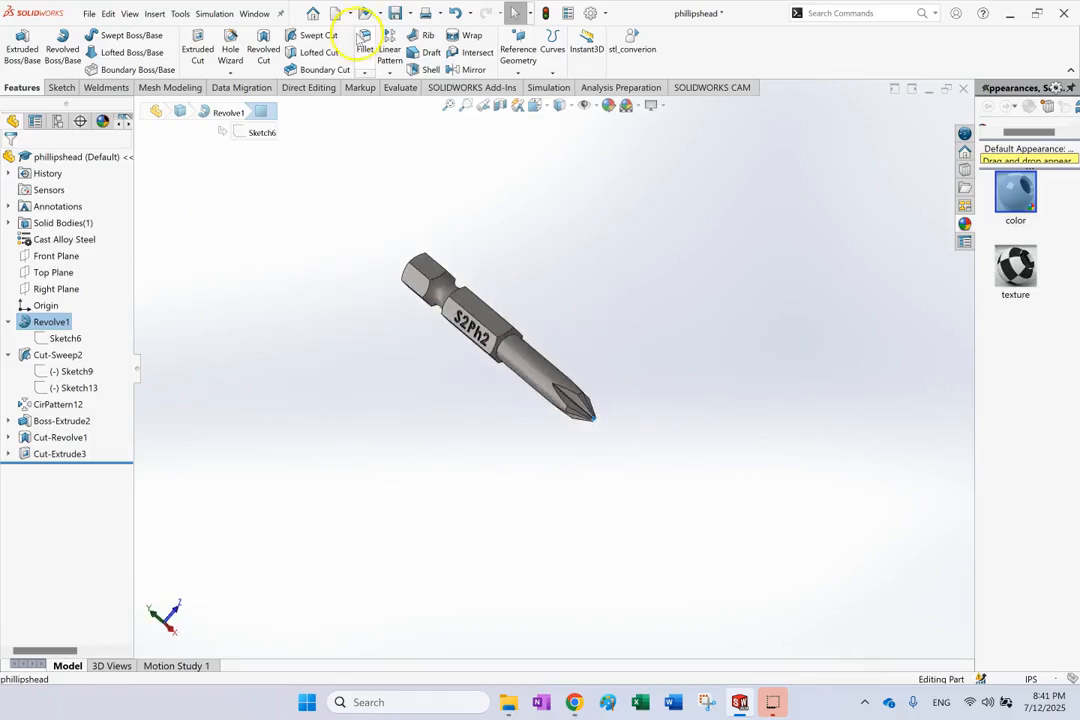
left_click(584, 263)
scroll(468, 318, "down", 2)
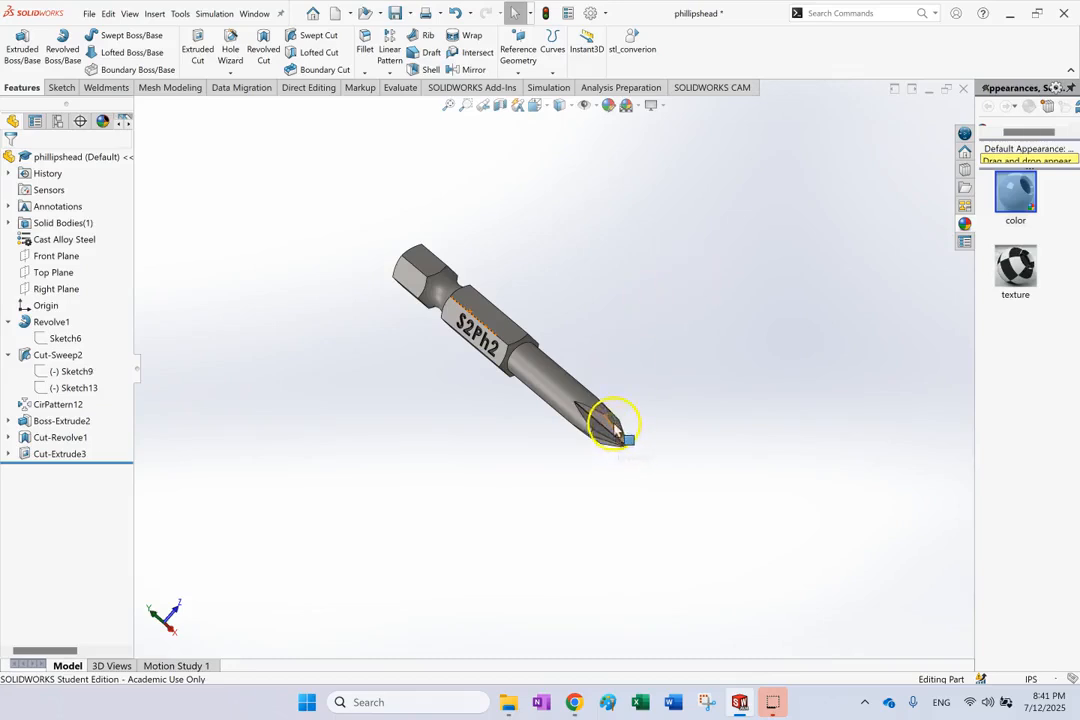
Highlight the Cut-Sweep2 and Revolve1 features on the model, clear the selection, and examine the grooves at the Phillips tip
scroll(614, 430, "down", 3)
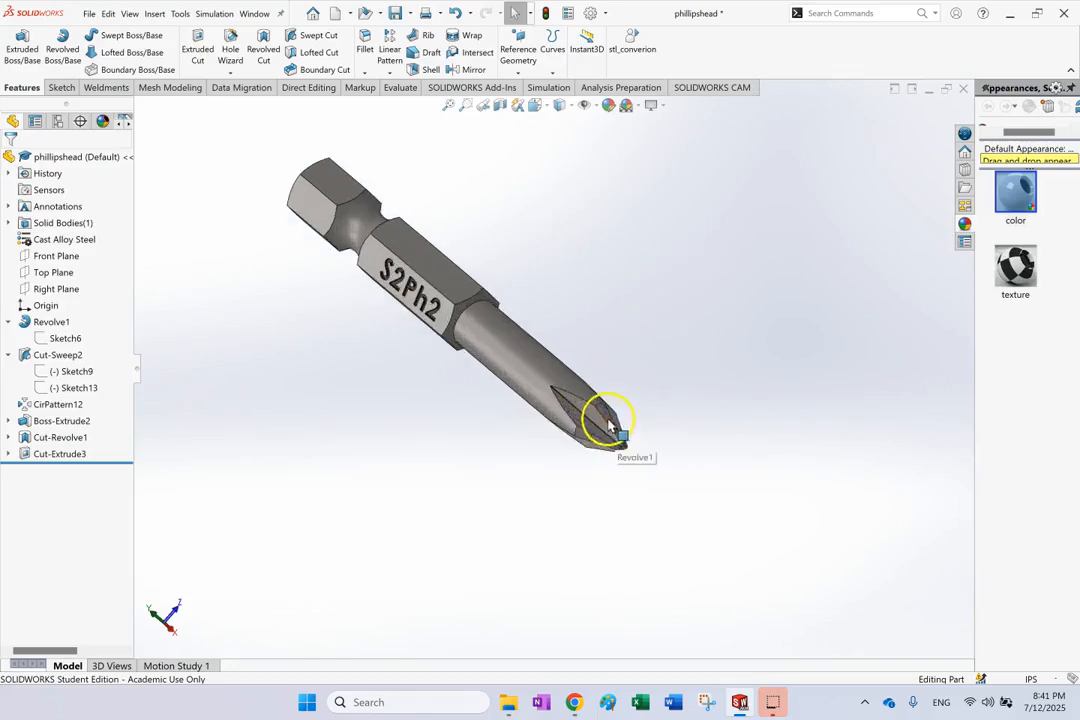
left_click(60, 354)
left_click(42, 323)
left_click(37, 357)
left_click(660, 288)
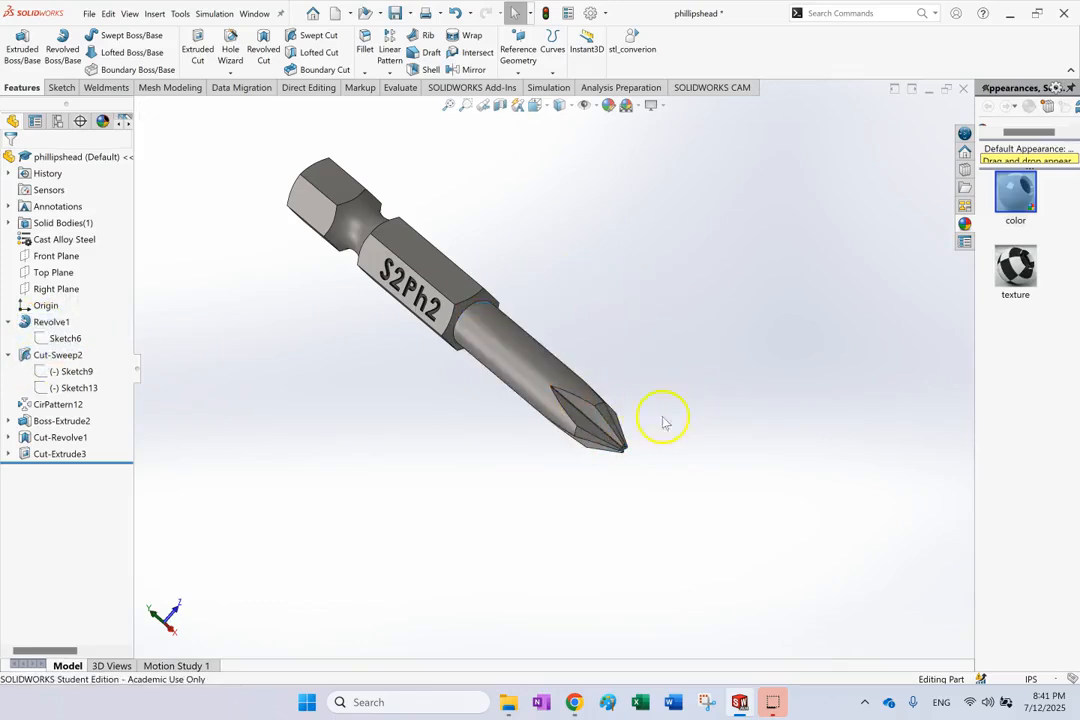
scroll(612, 440, "down", 3)
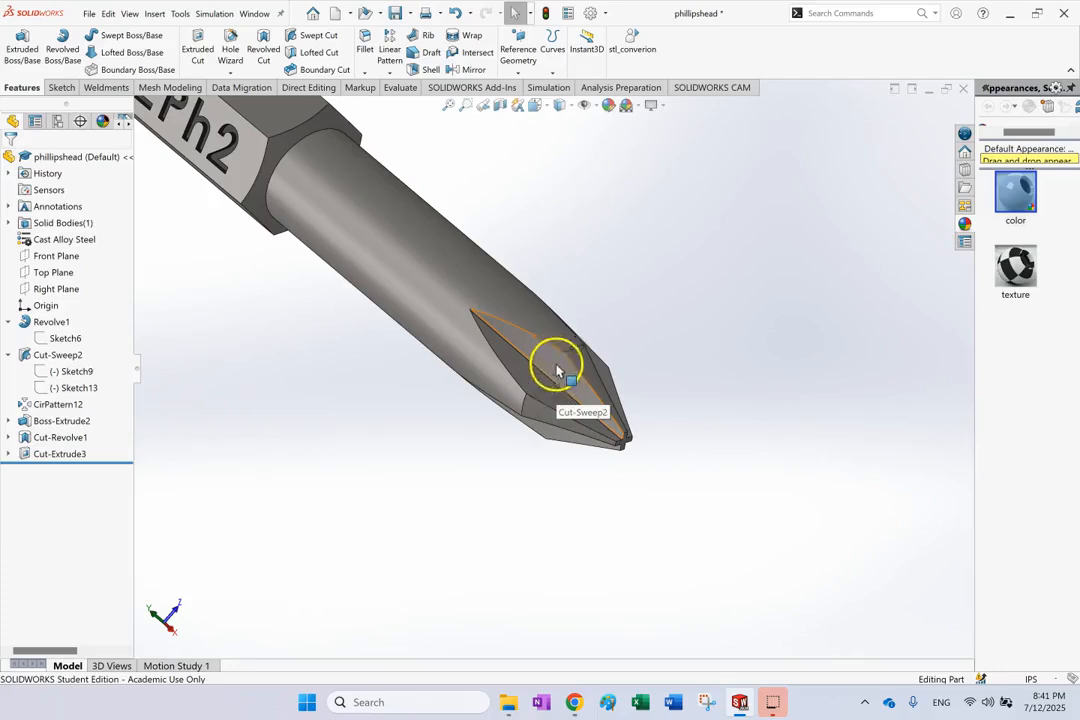
scroll(610, 405, "up", 6)
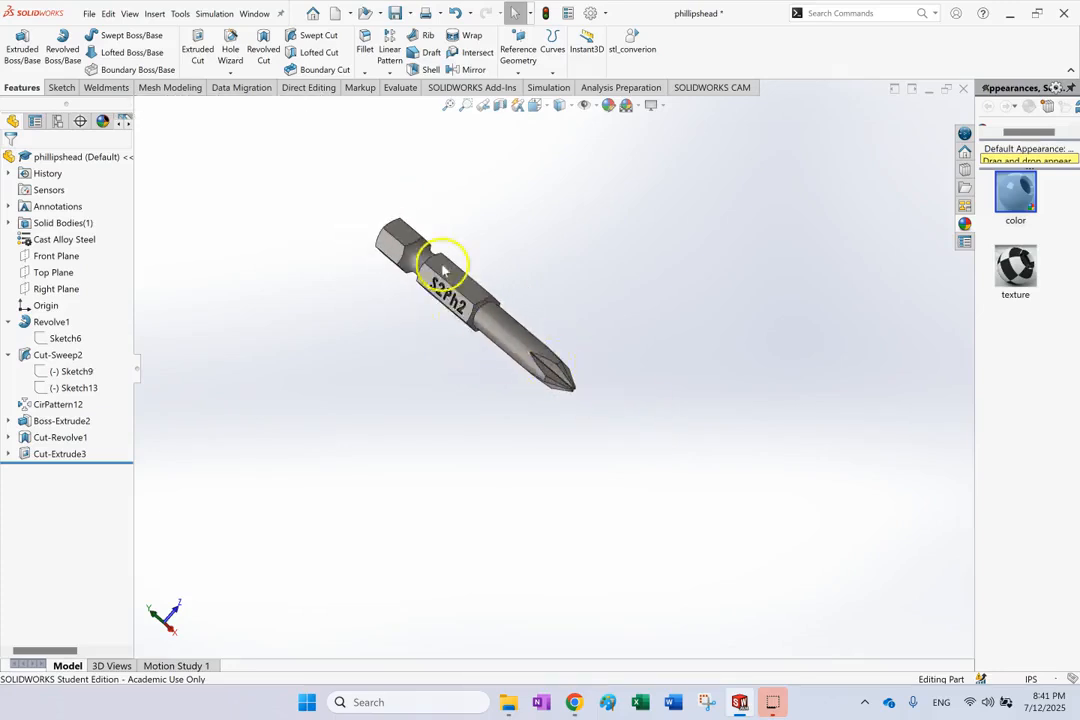
Rotate the completed Phillips bit through several orientations to examine its hex shank, S2Ph2 lettering and grooved tip
scroll(432, 267, "down", 2)
key("Up")
key("Up")
key("Up")
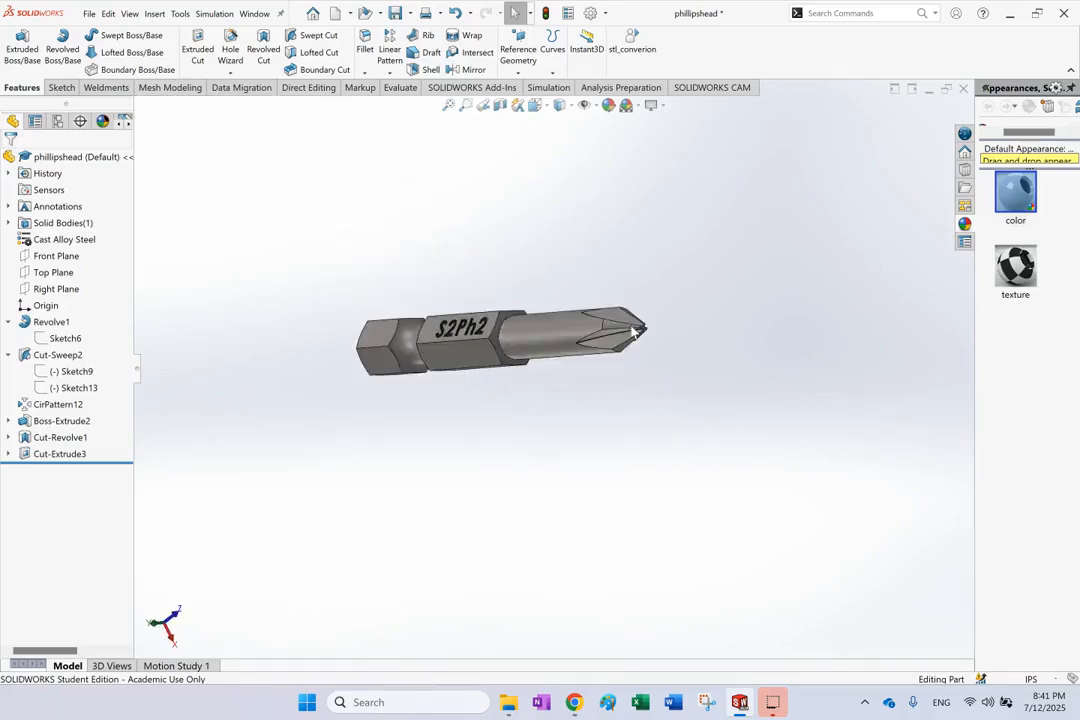
key("Right")
key("Right")
key("Up")
key("Up")
key("Left")
key("Left")
key("Left")
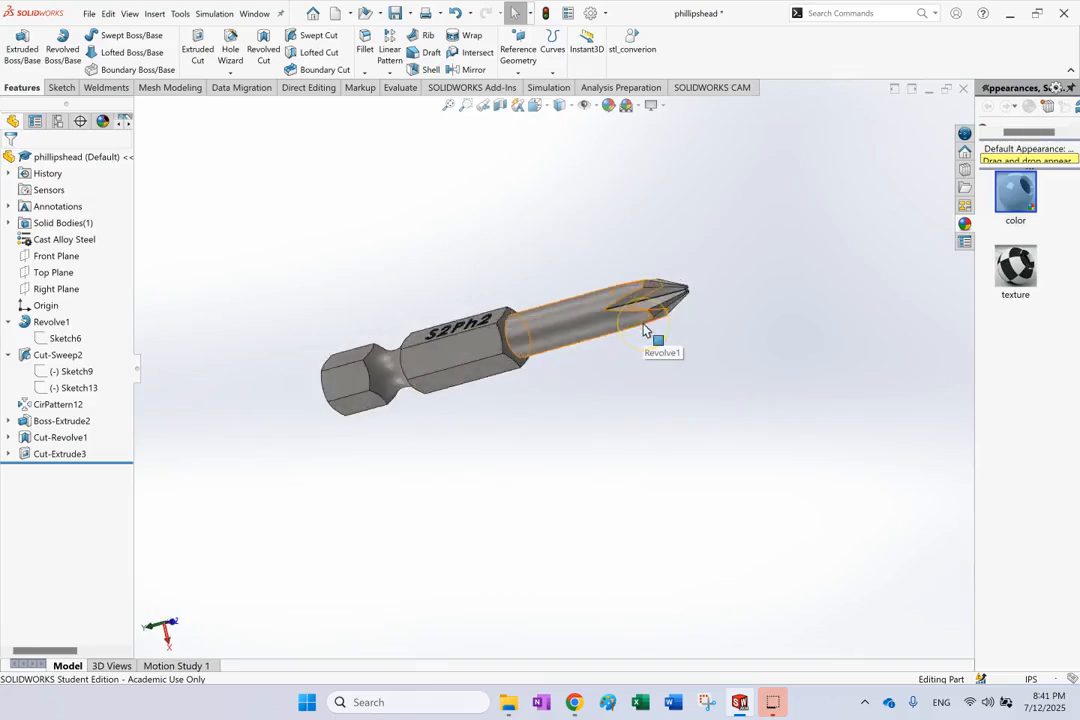
key("Down")
key("Down")
key("Down")
key("Right")
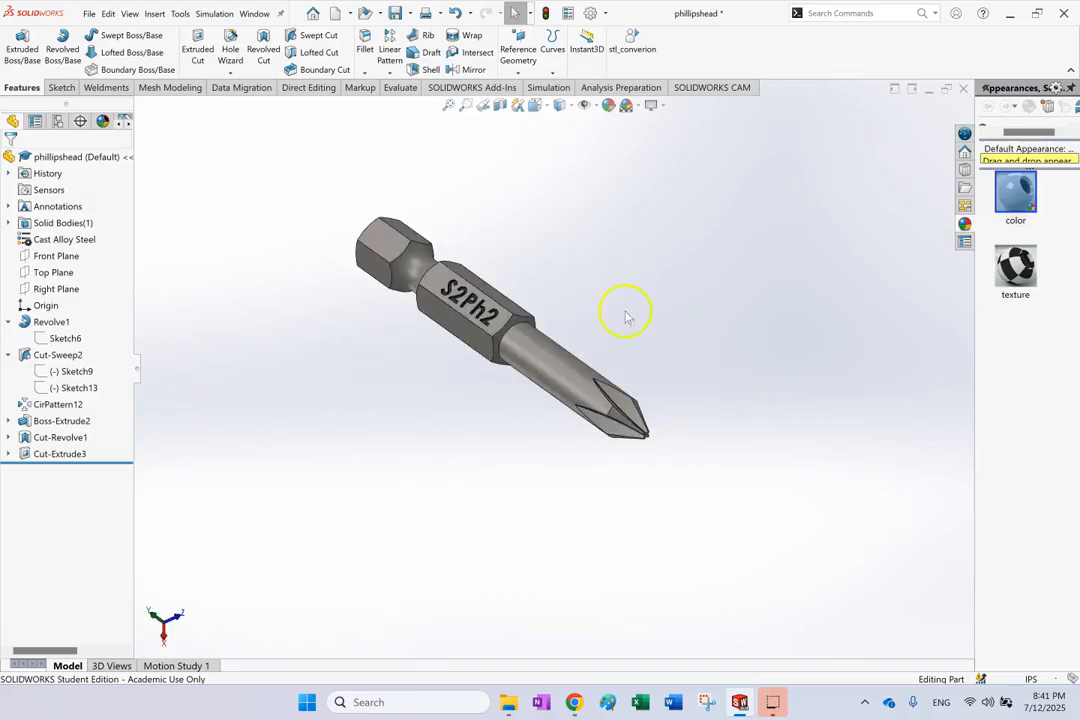
scroll(432, 278, "down", 1)
left_click(587, 271)
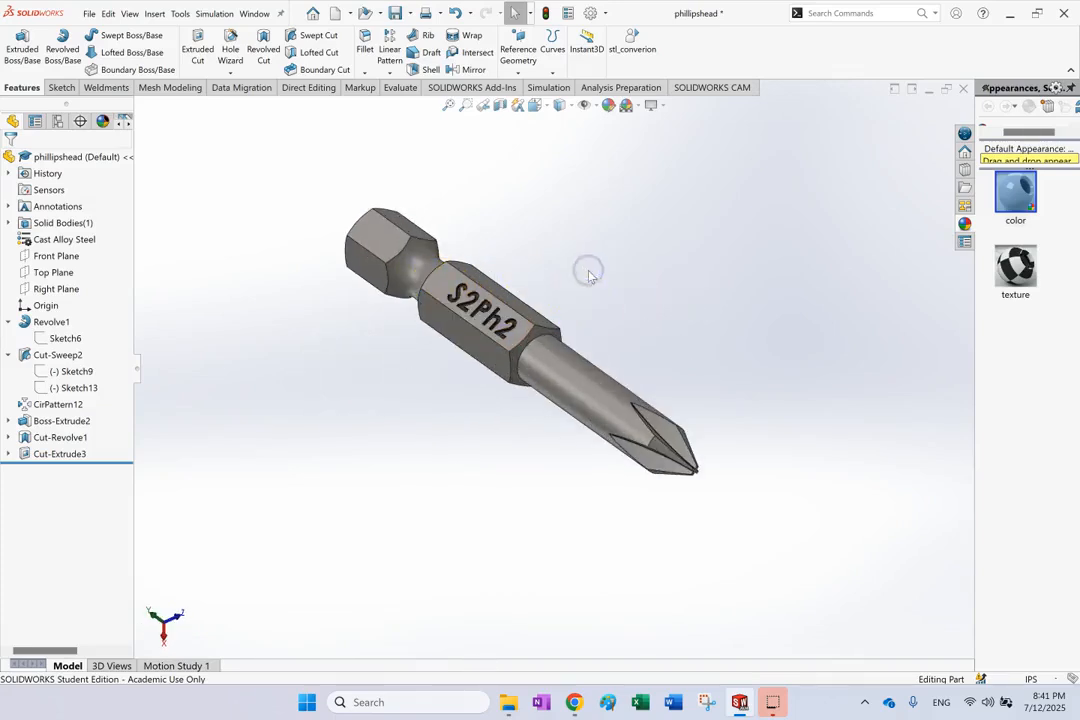
scroll(589, 276, "up", 1)
left_click(453, 302)
scroll(454, 306, "down", 1)
left_click(576, 282)
scroll(585, 272, "up", 1)
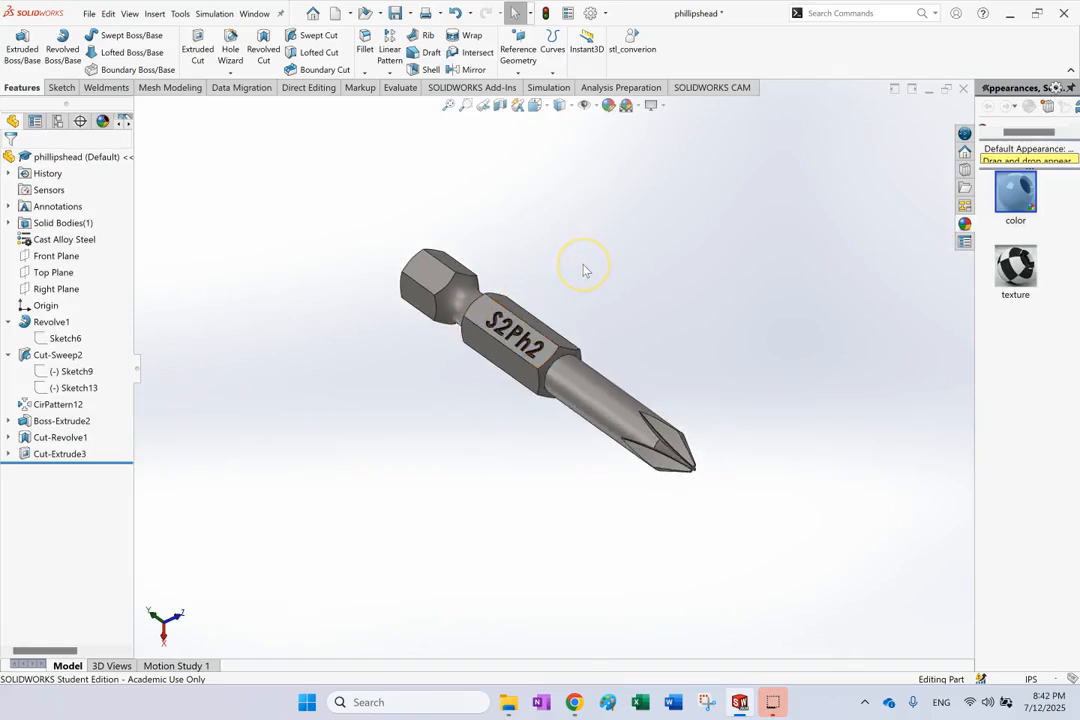